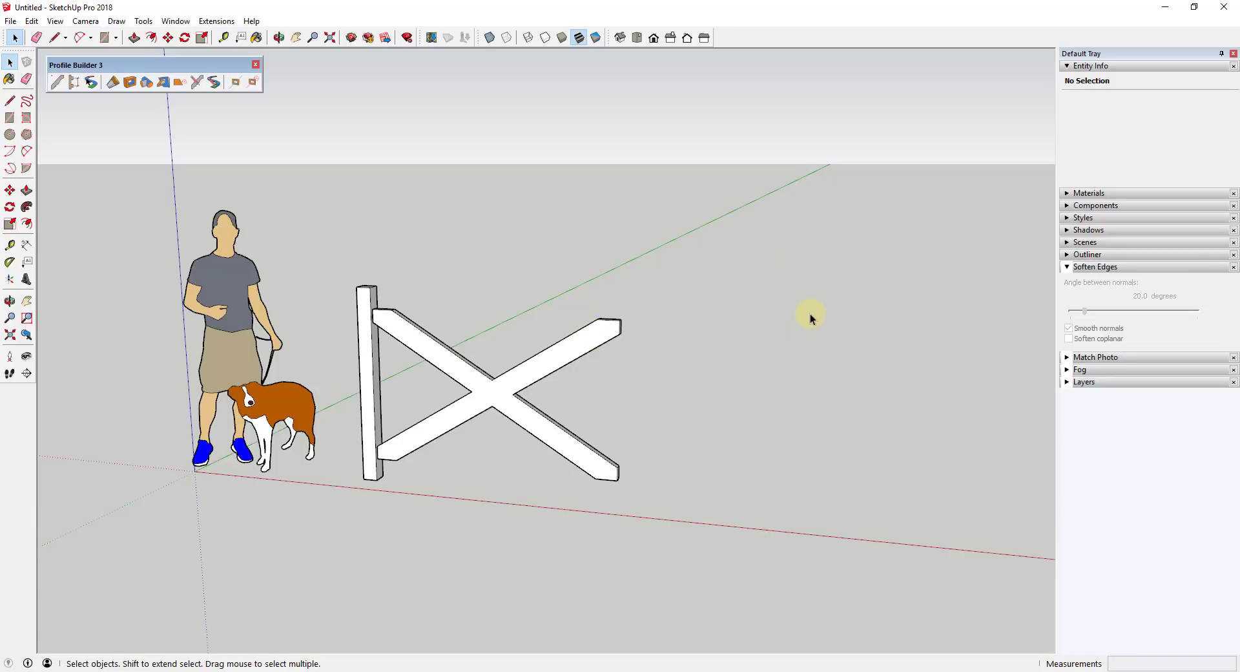
click(498, 386)
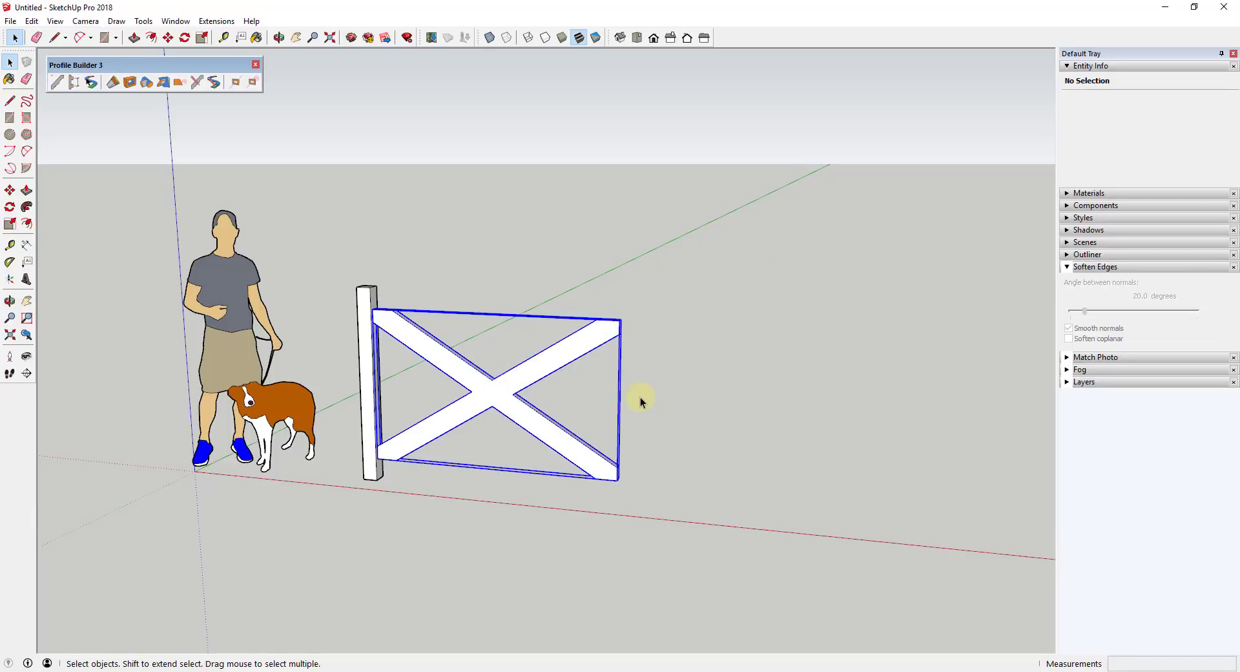
middle_drag(639, 398, 598, 393)
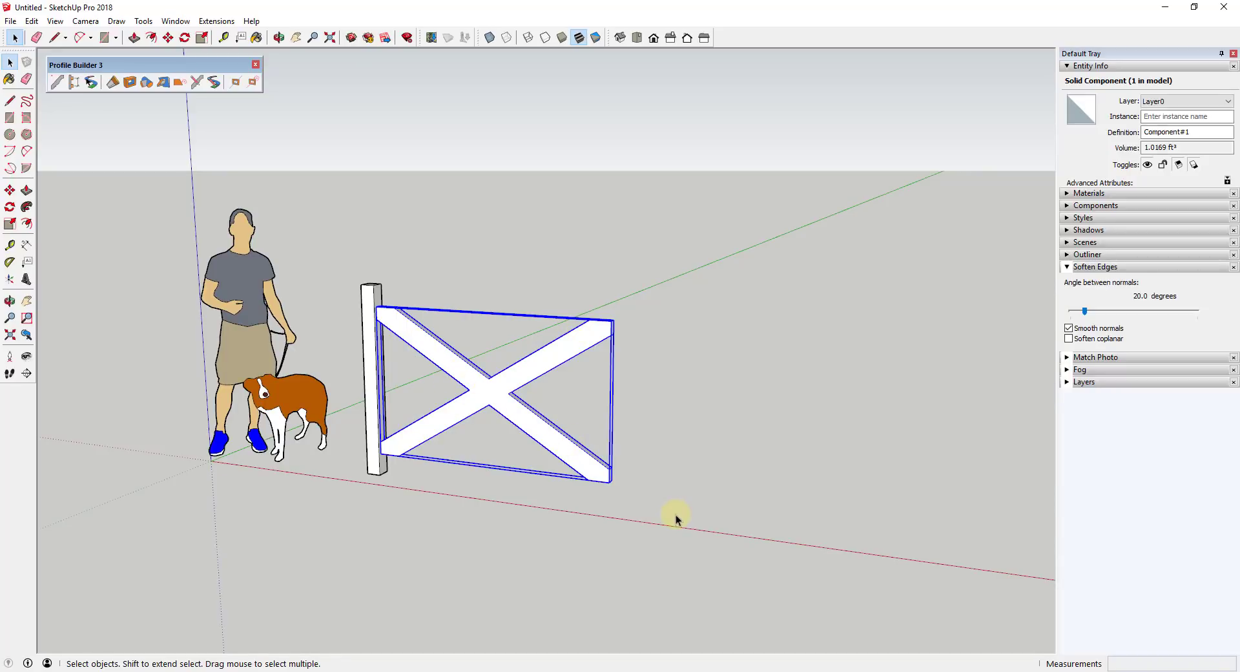
scroll(332, 304, up, 2)
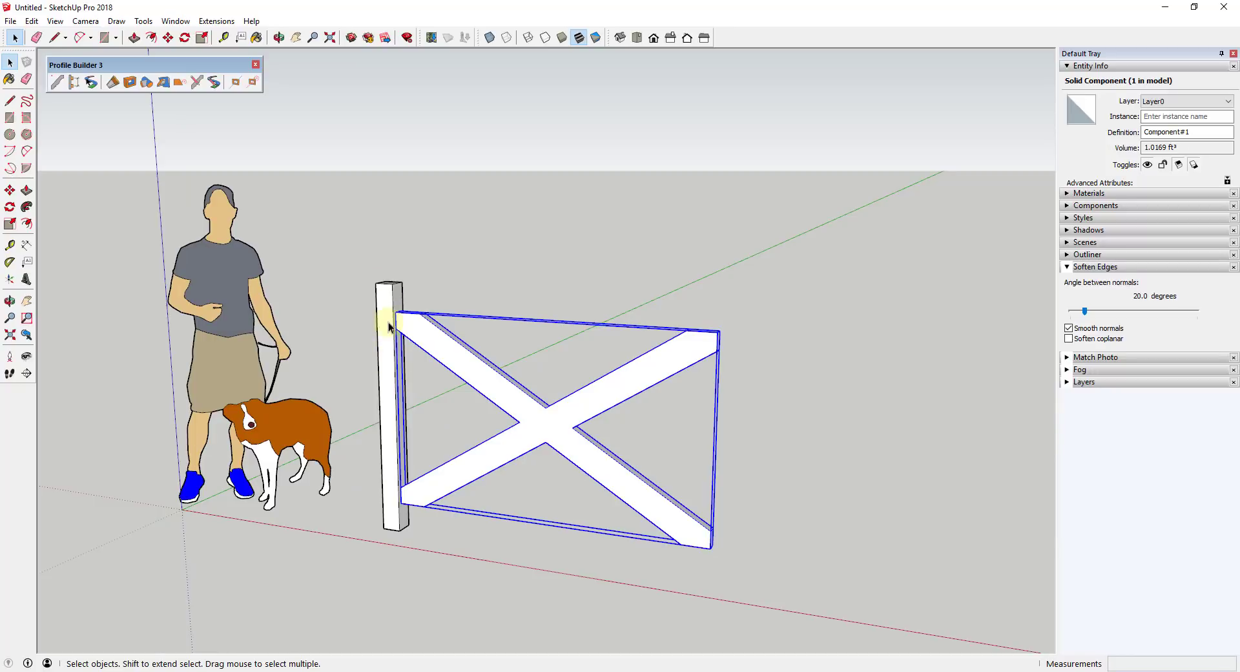
scroll(472, 310, down, 4)
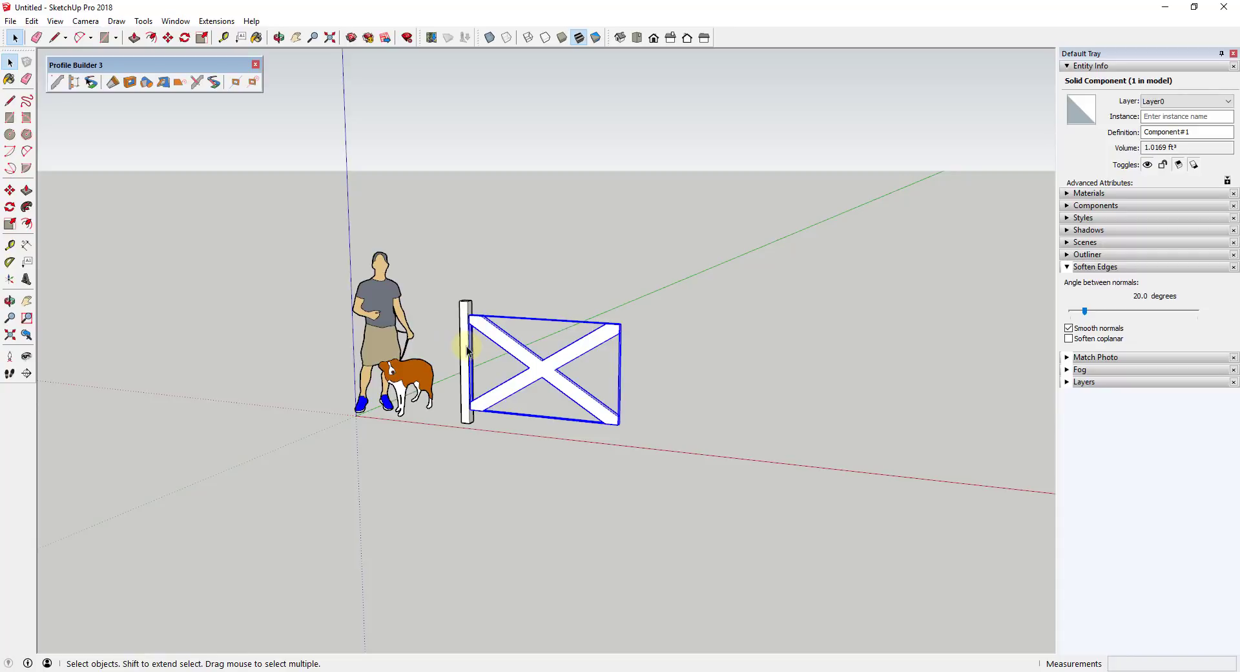
scroll(615, 313, down, 1)
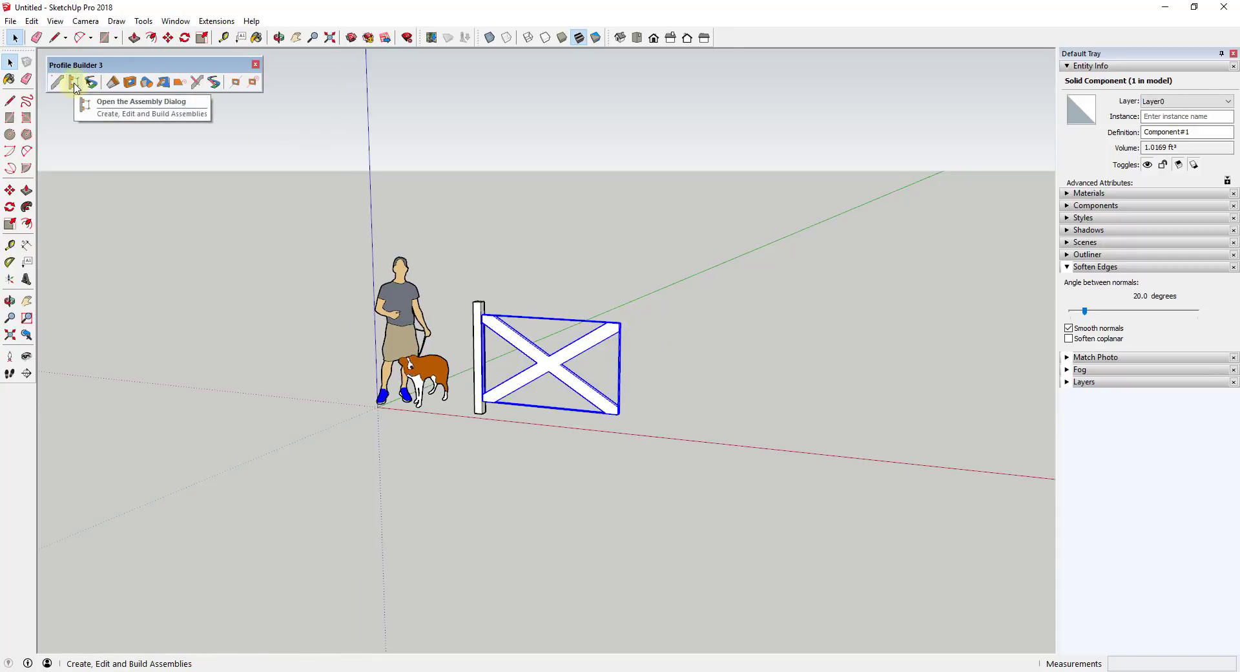
- Open the Assembly dialog and add a component entry to the new assembly, using the support post from the model
click(74, 86)
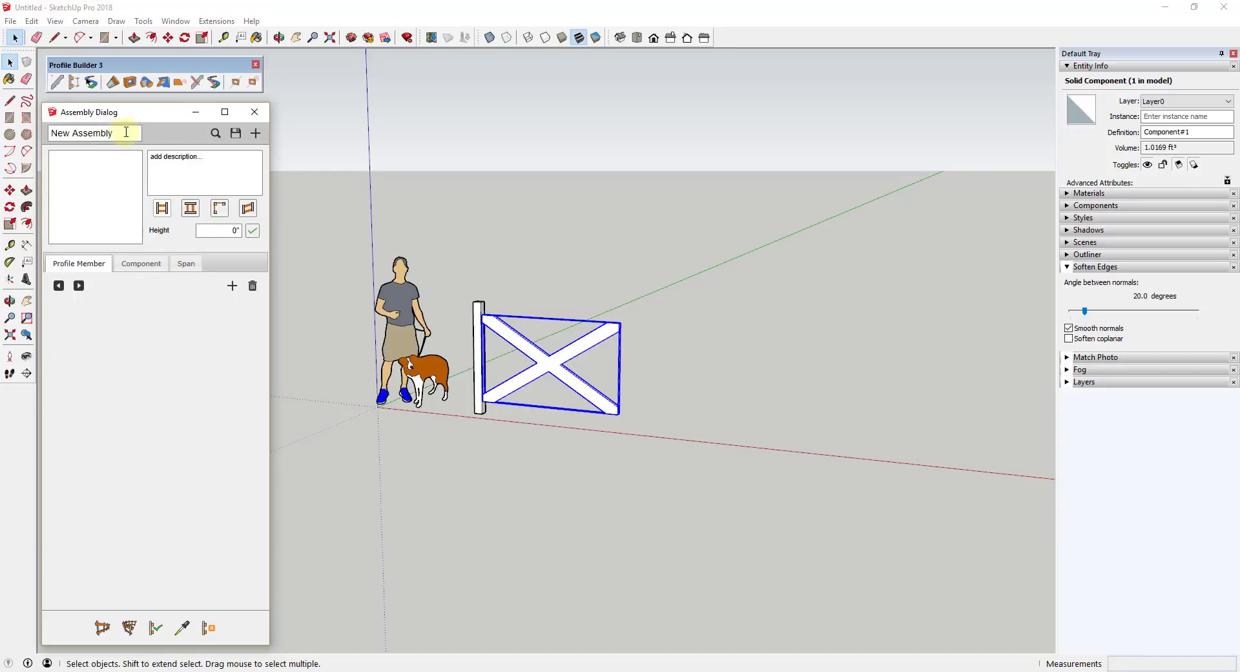
click(140, 267)
click(477, 312)
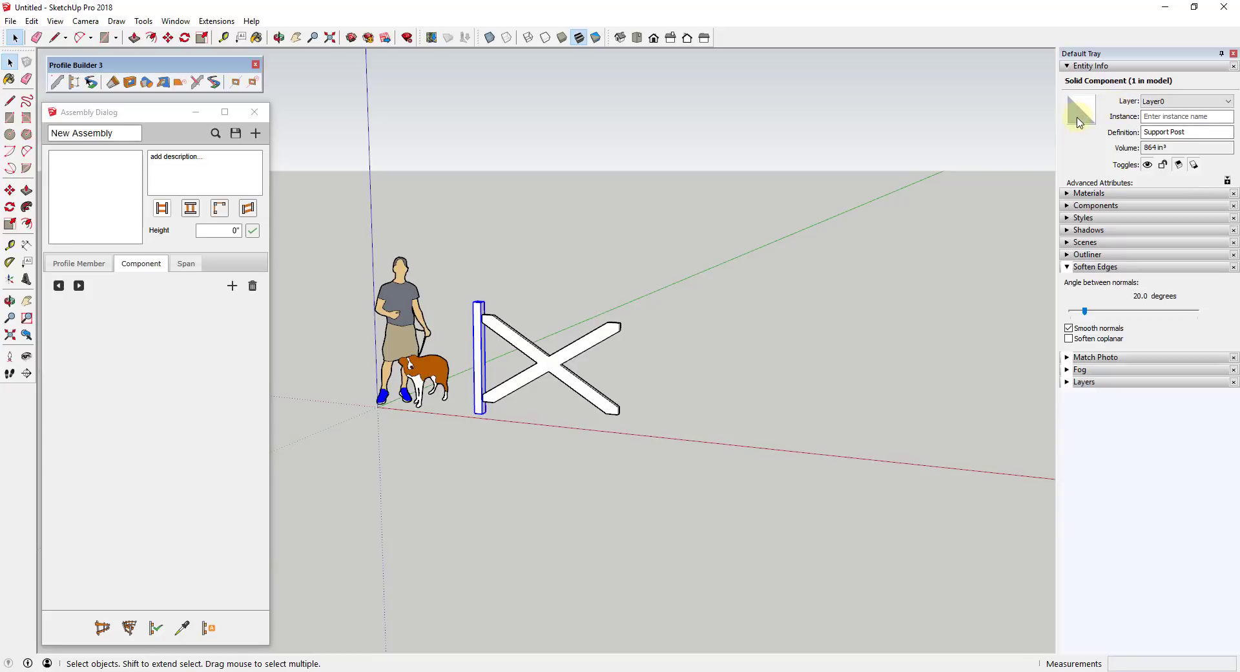
click(232, 288)
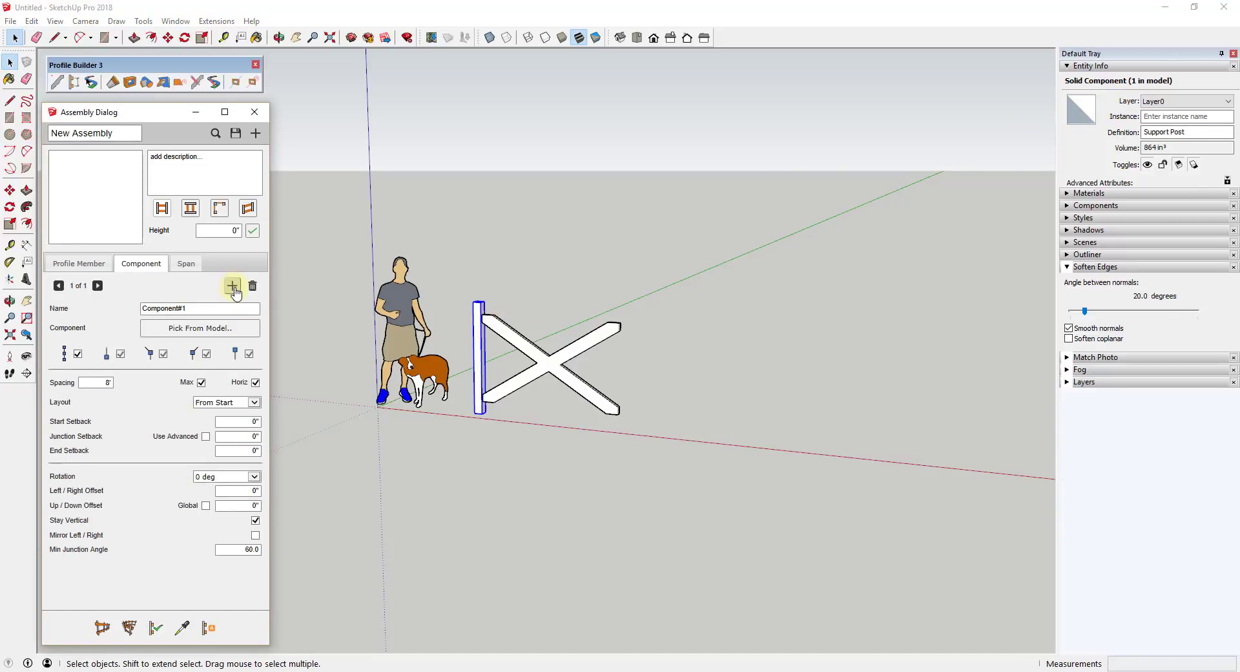
click(209, 330)
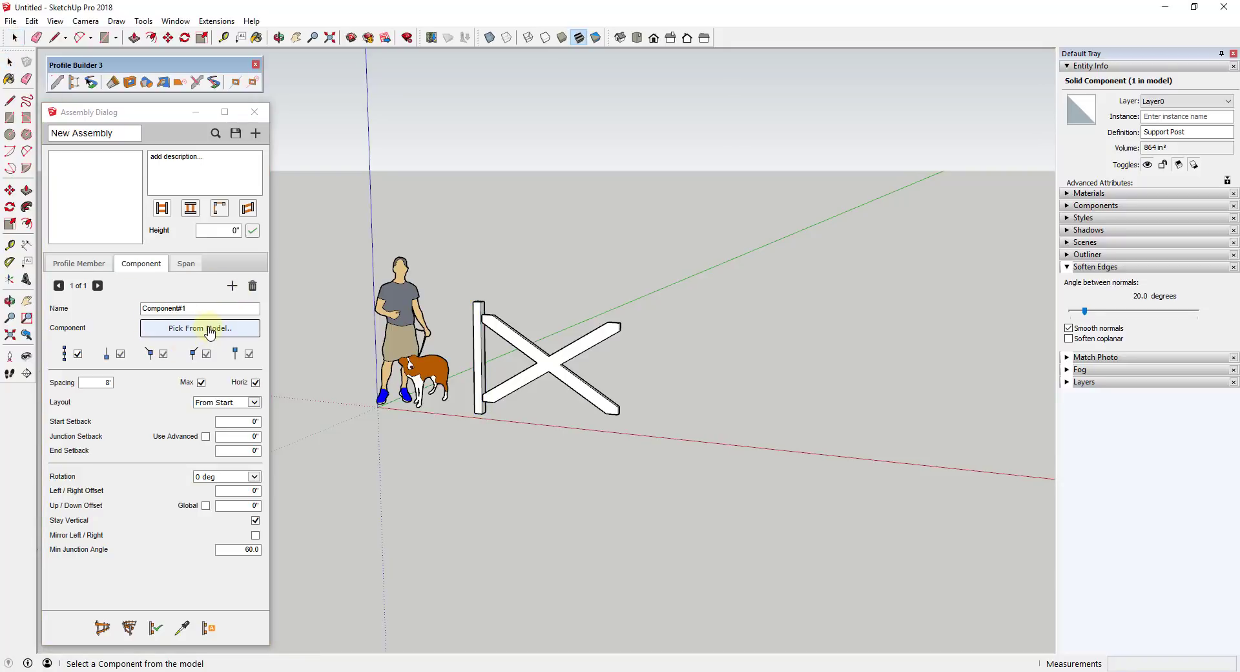
click(478, 355)
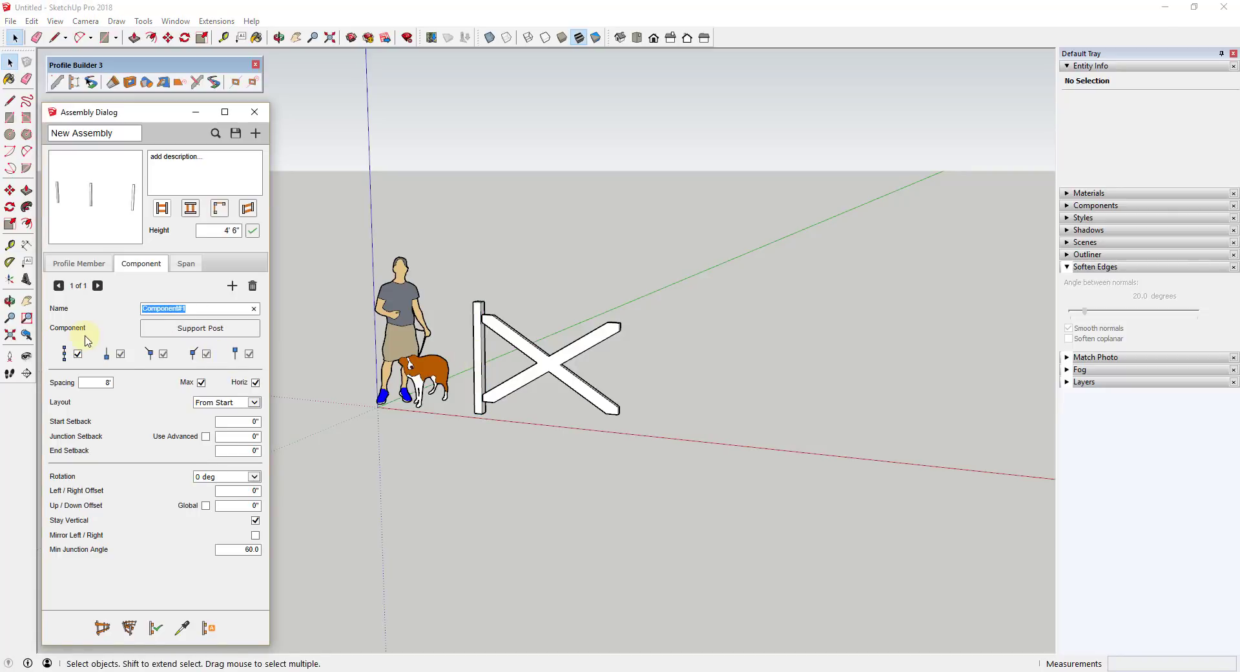
- Name the assembly's component entry "Support Post"
text(Soo)
text(port Post)
key(Tab)
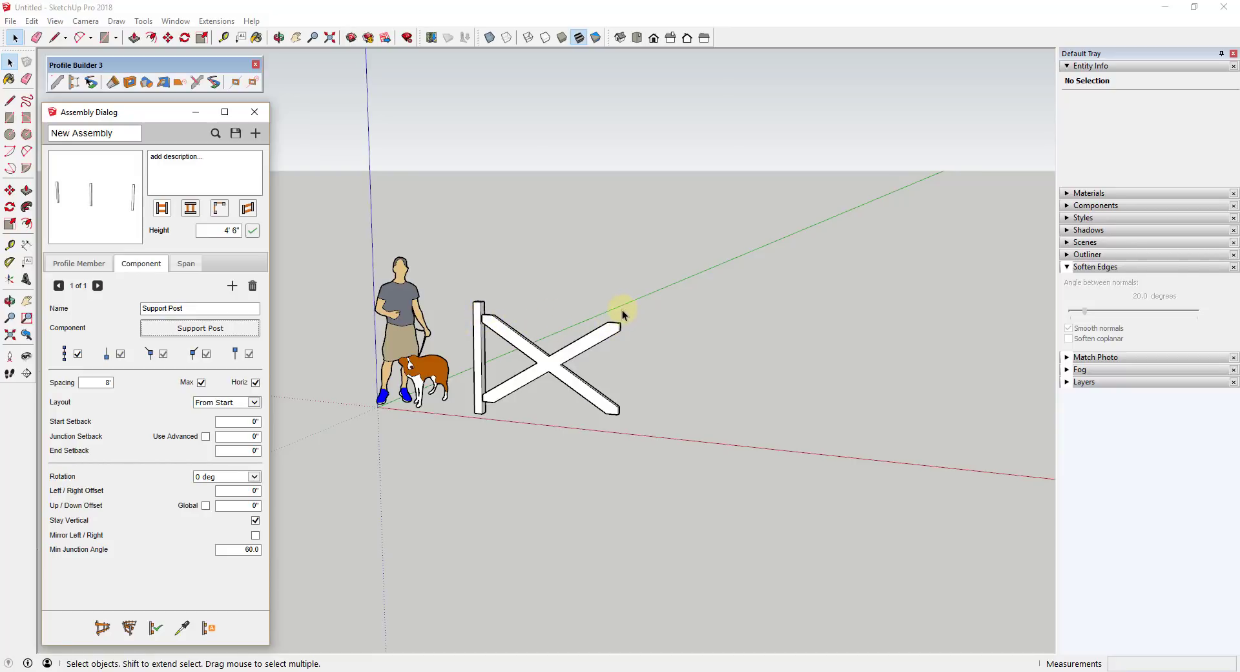
- Outline a 1" high rectangle with lines across the support post's side face, just above the upper end of the cross brace
middle_drag(625, 332, 476, 335)
scroll(479, 312, up, 5)
scroll(491, 323, up, 3)
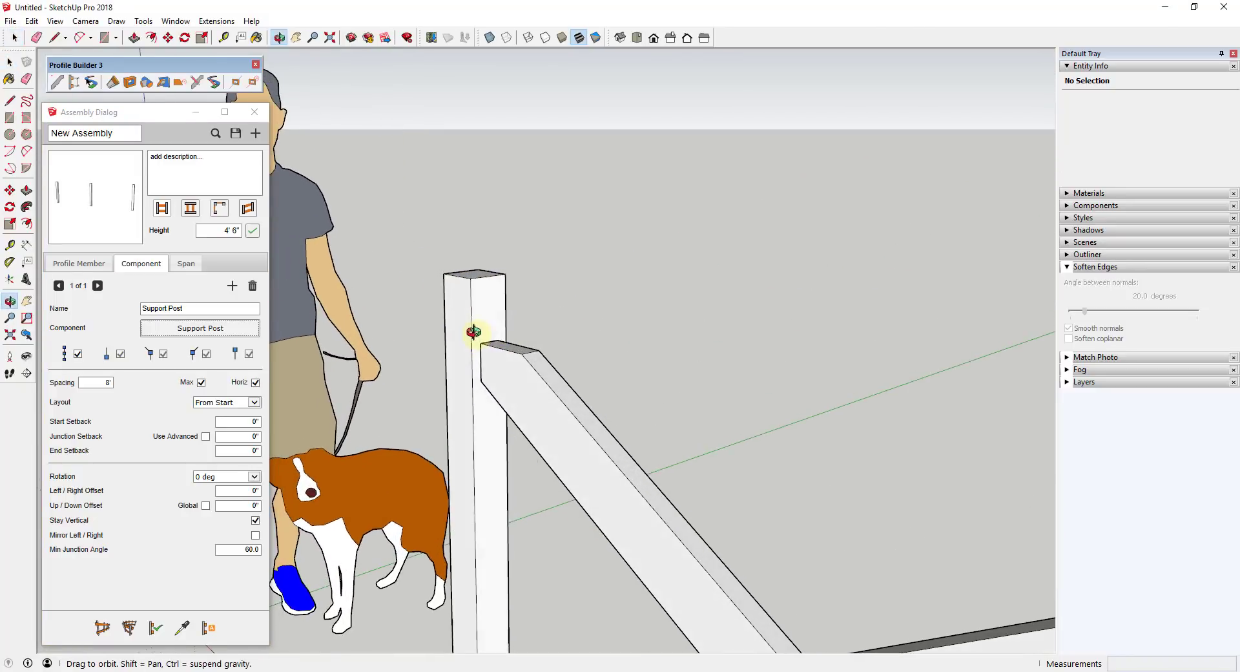
key(l)
scroll(488, 337, up, 3)
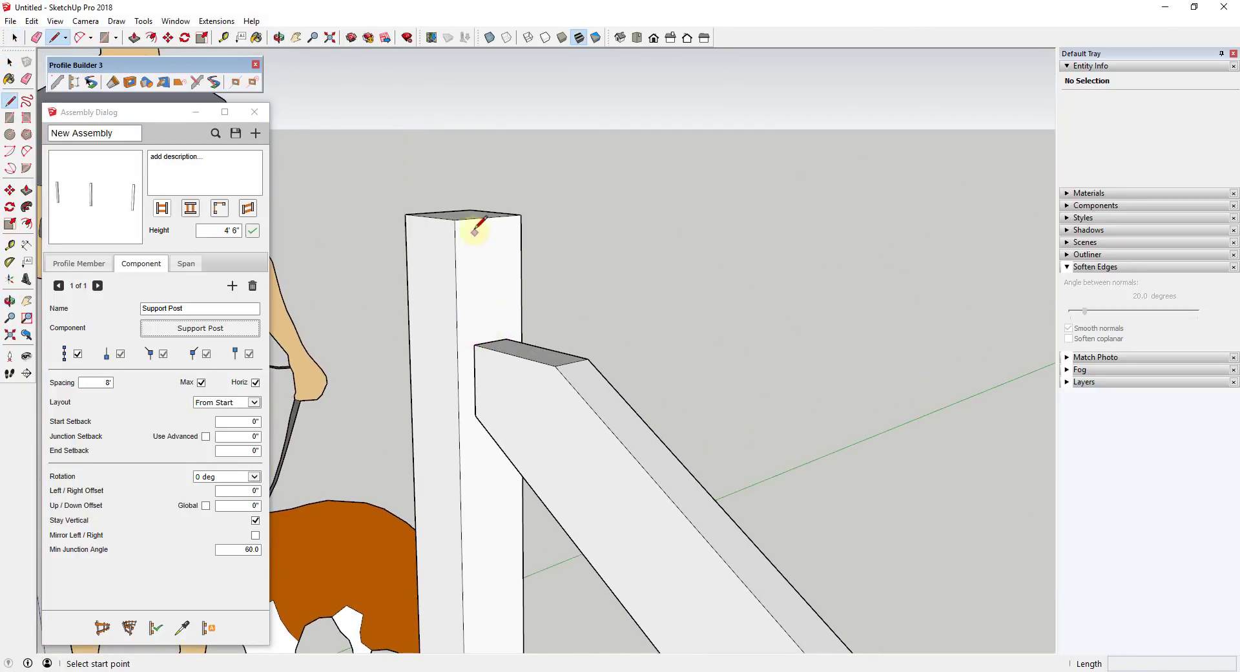
click(490, 341)
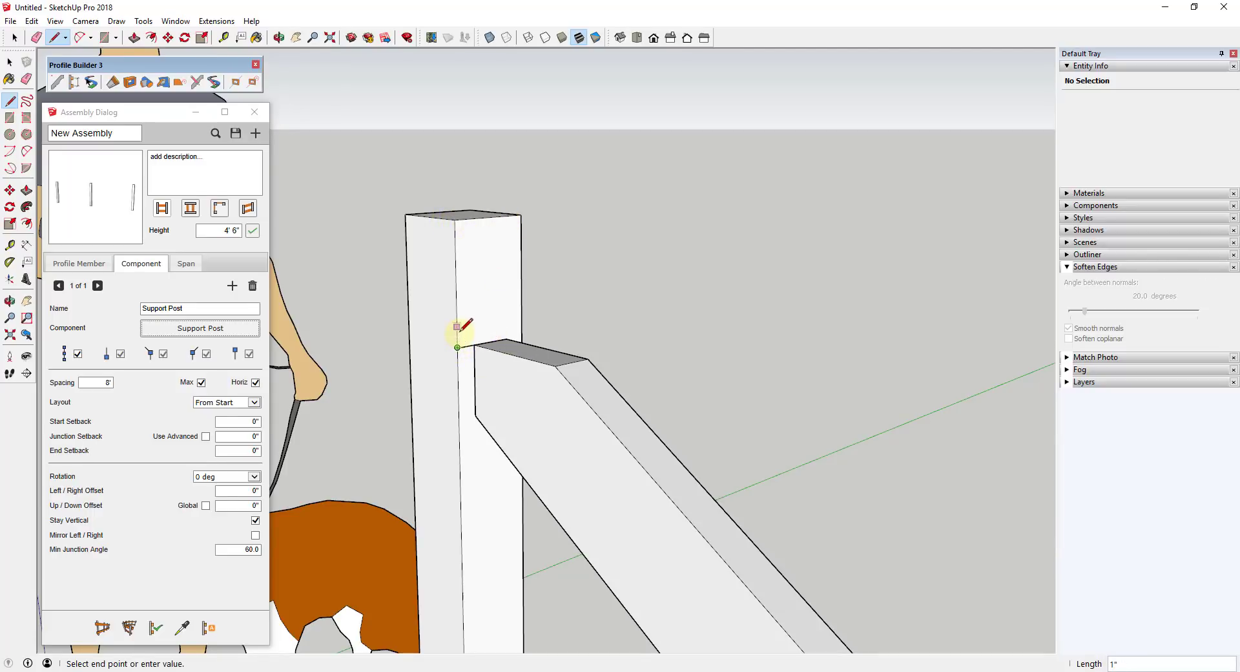
click(458, 327)
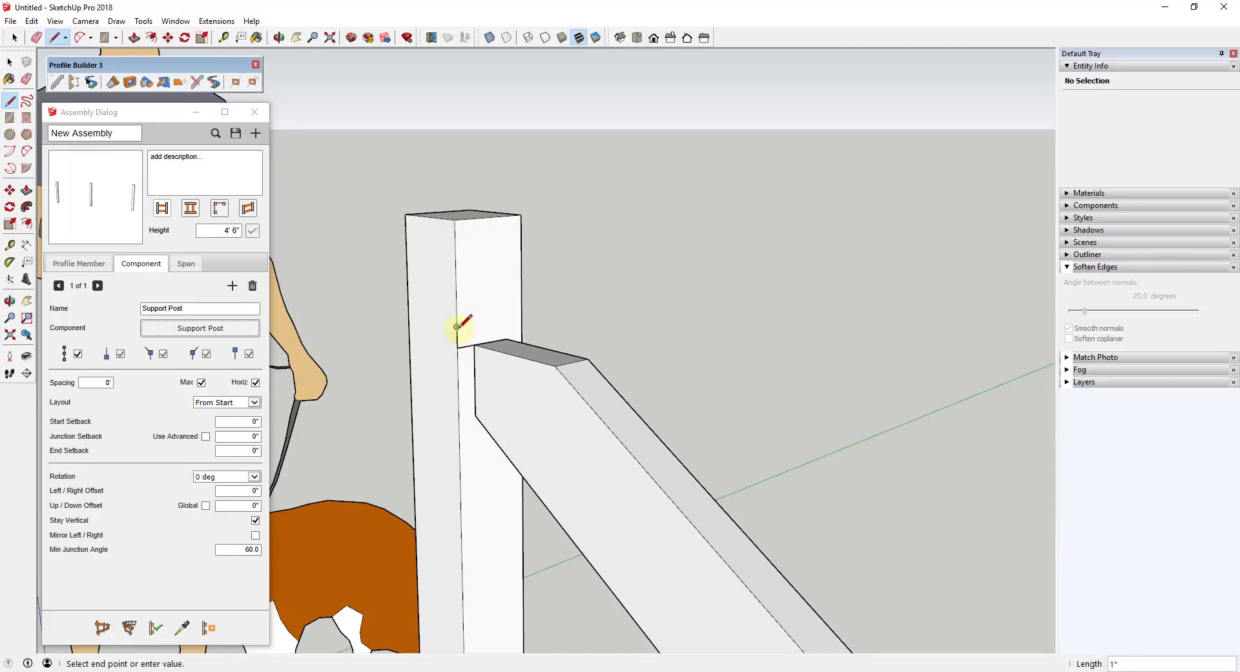
click(521, 316)
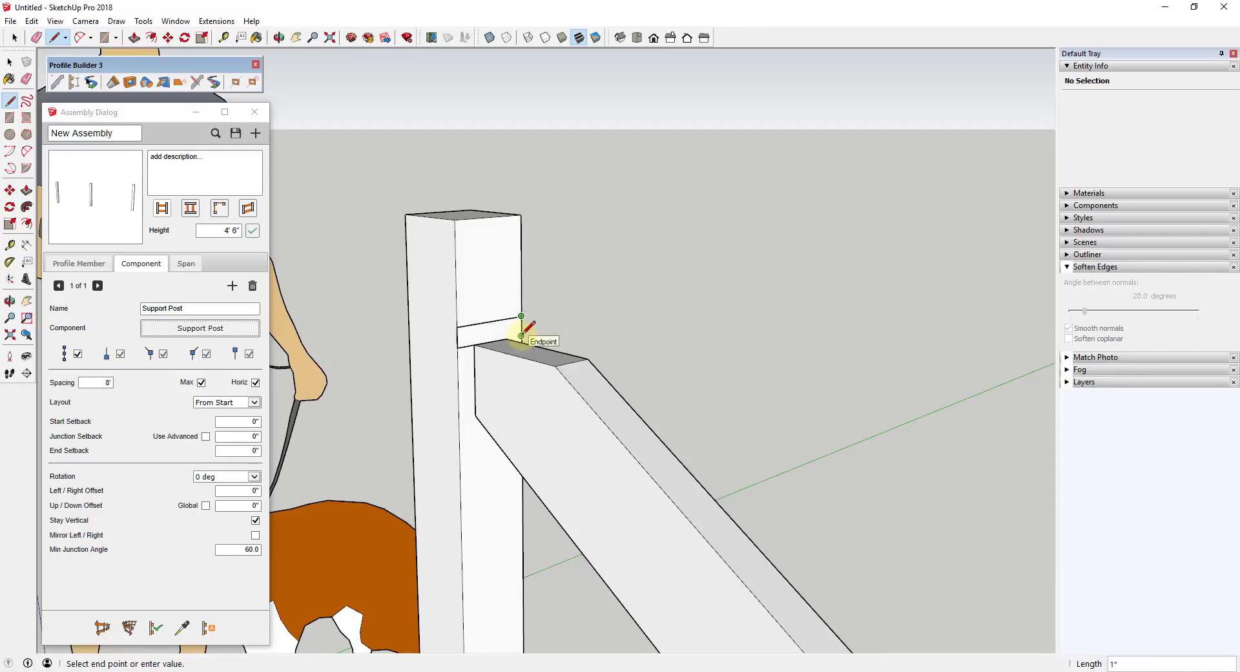
click(521, 335)
click(457, 346)
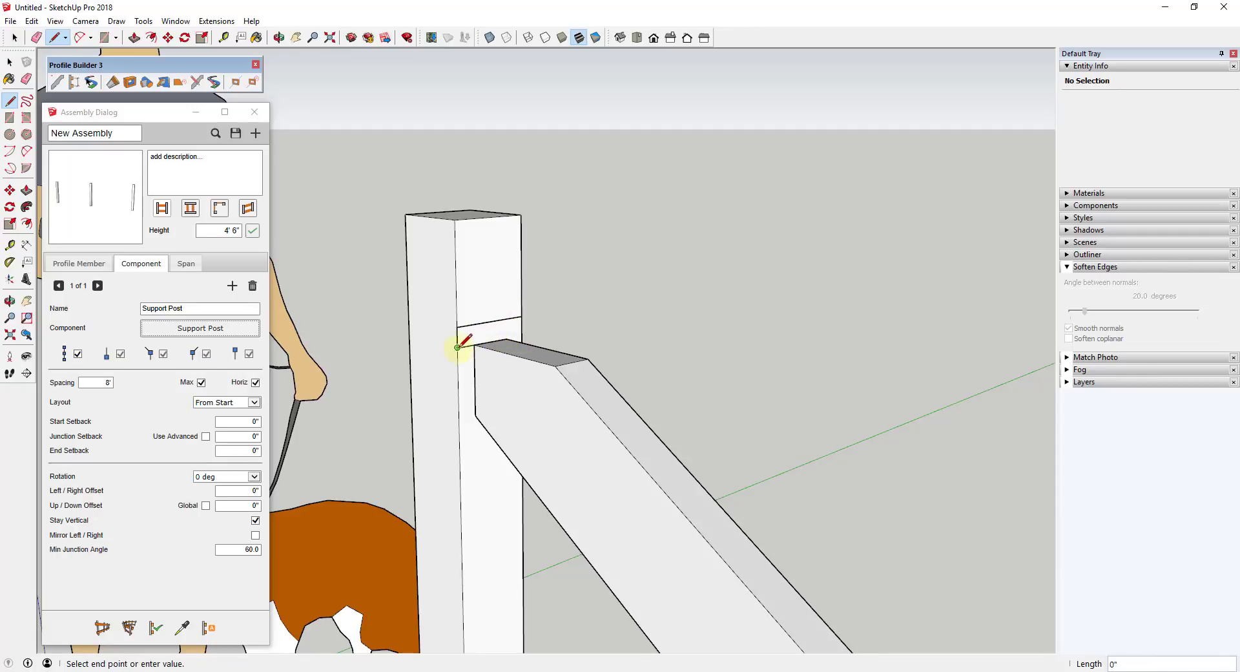
- Draw a rectangle corner to corner over the outline on the post to create a face
key(space)
click(479, 334)
key(r)
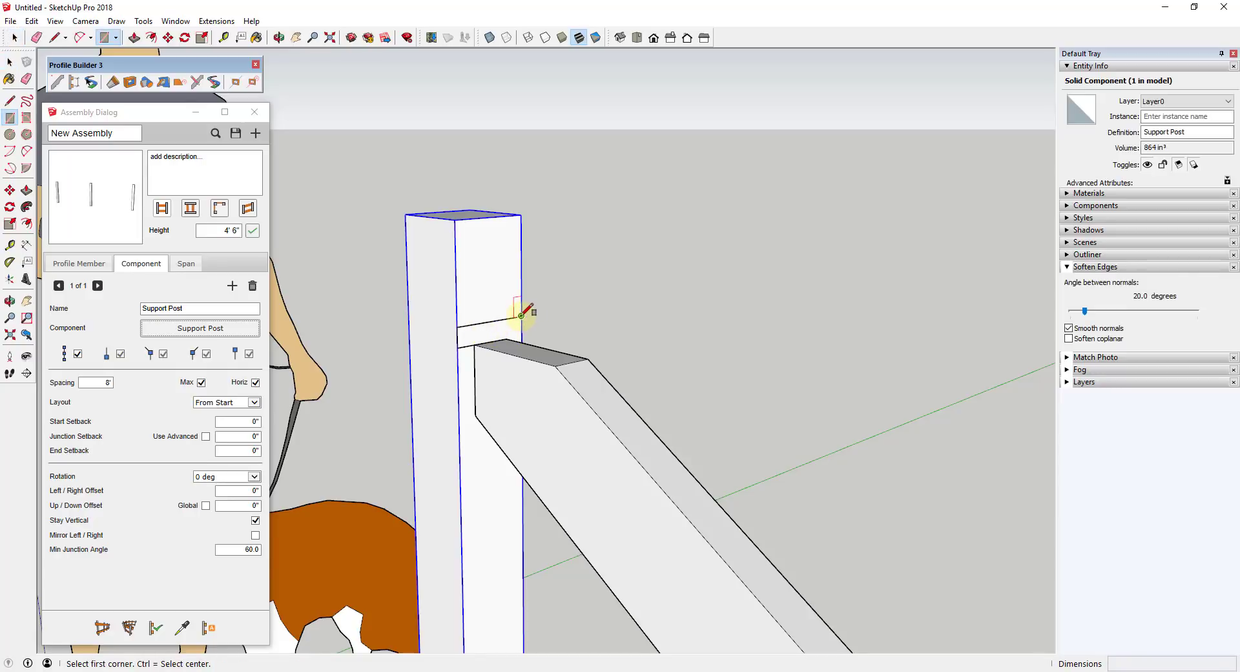
click(521, 317)
click(458, 347)
- Reverse the small rectangular face on the support post
key(space)
click(478, 336)
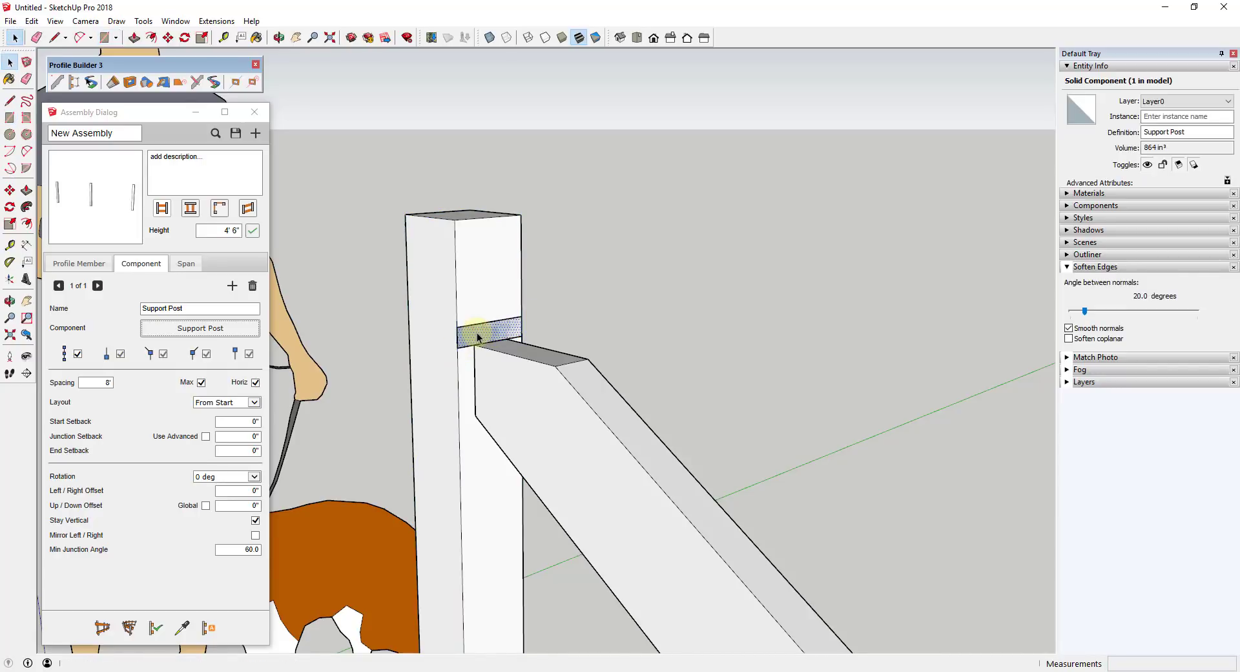
right_click(479, 336)
click(526, 356)
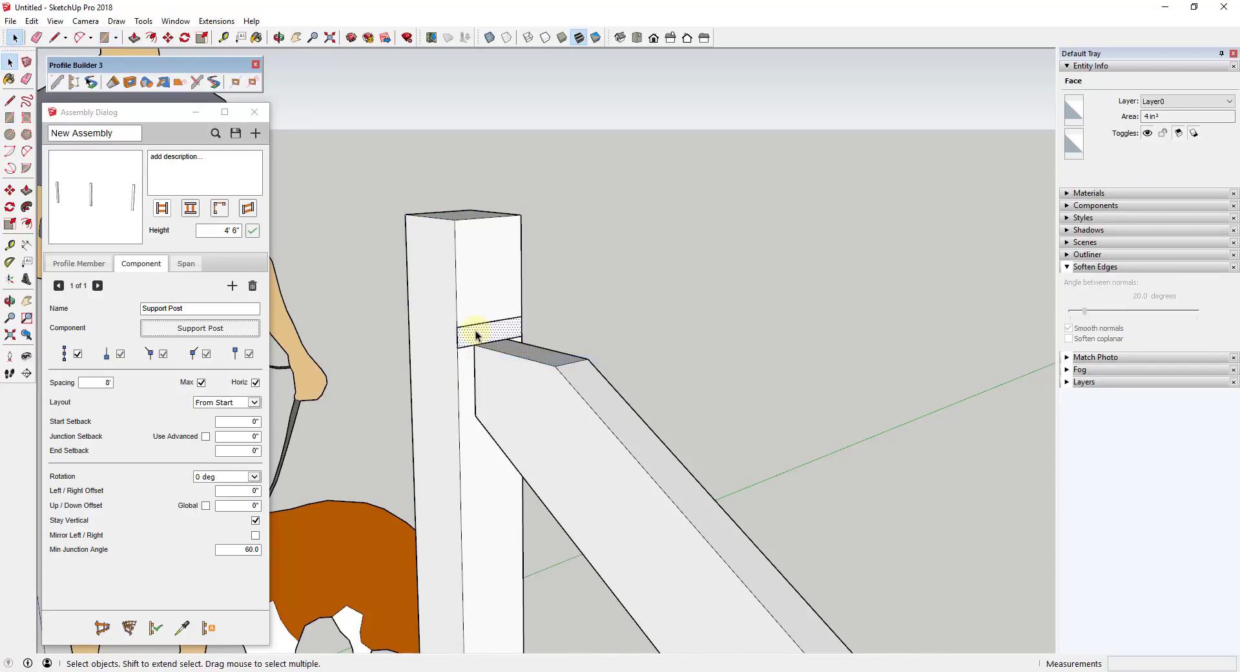
- Create a new profile named "Rail Board" from the selected rectangular face
middle_drag(476, 335, 486, 333)
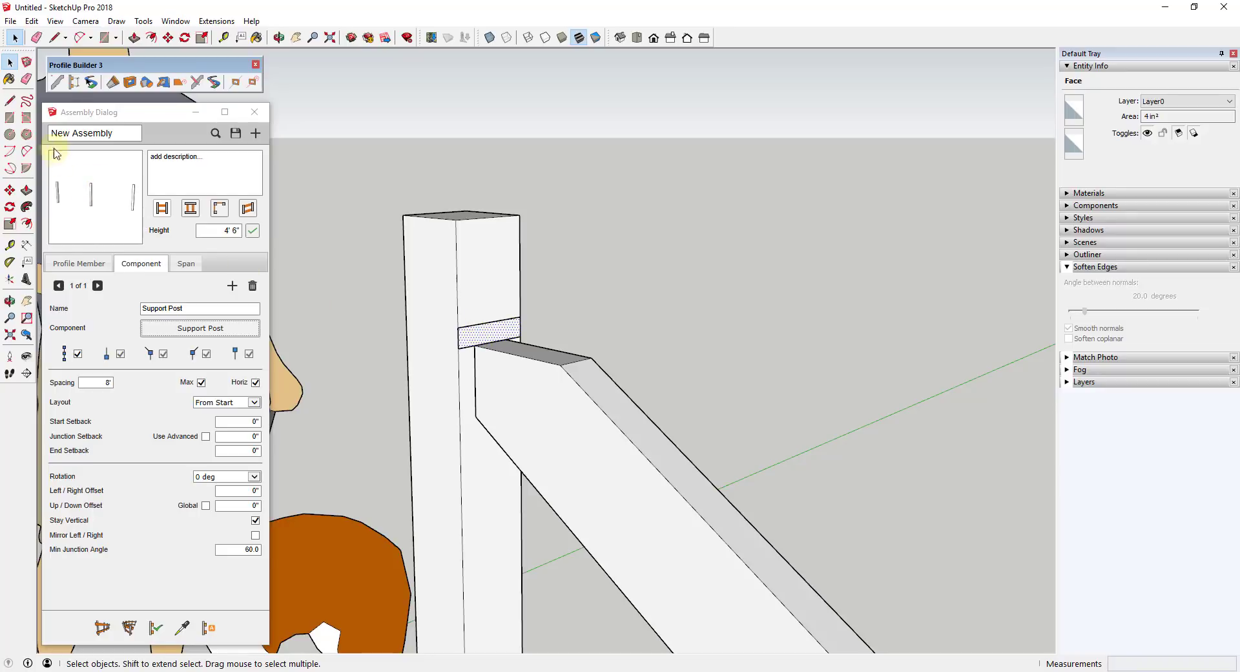
click(55, 82)
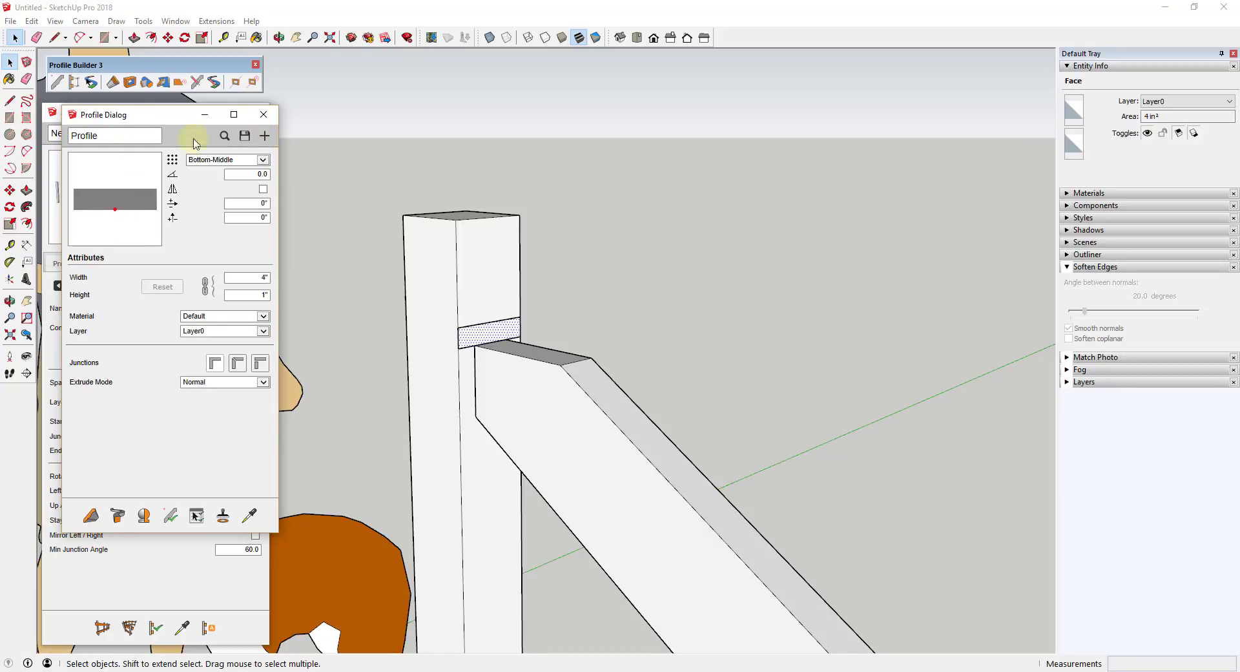
click(265, 136)
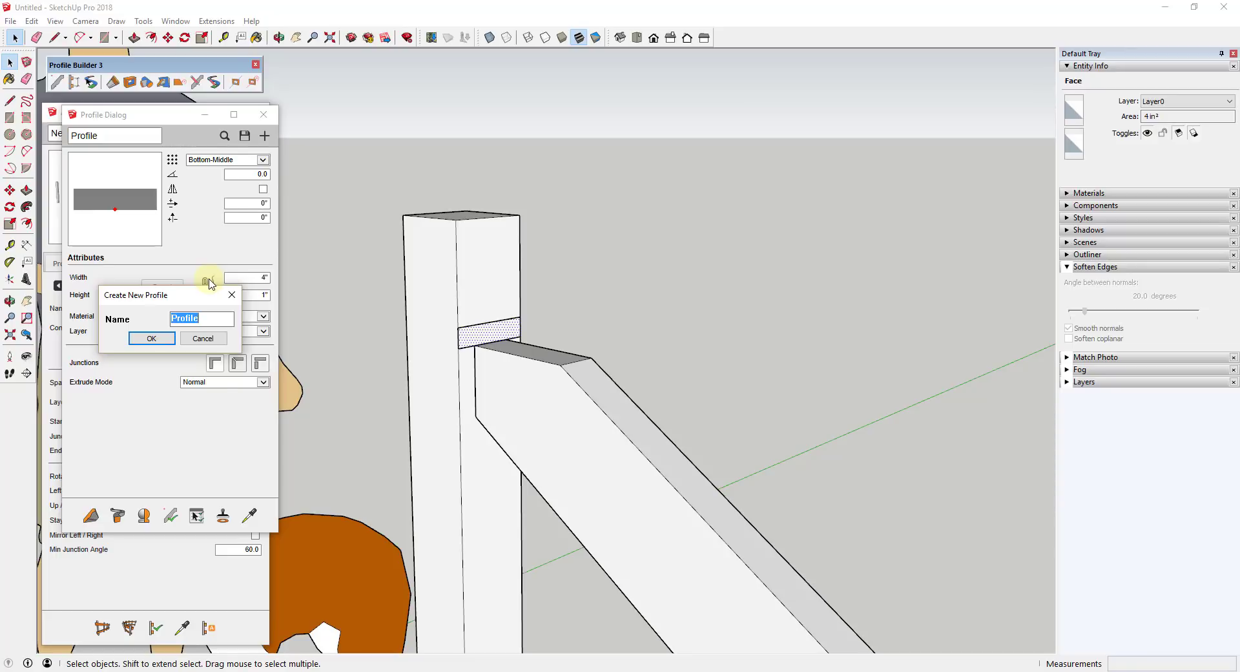
text(Rail Board)
click(152, 338)
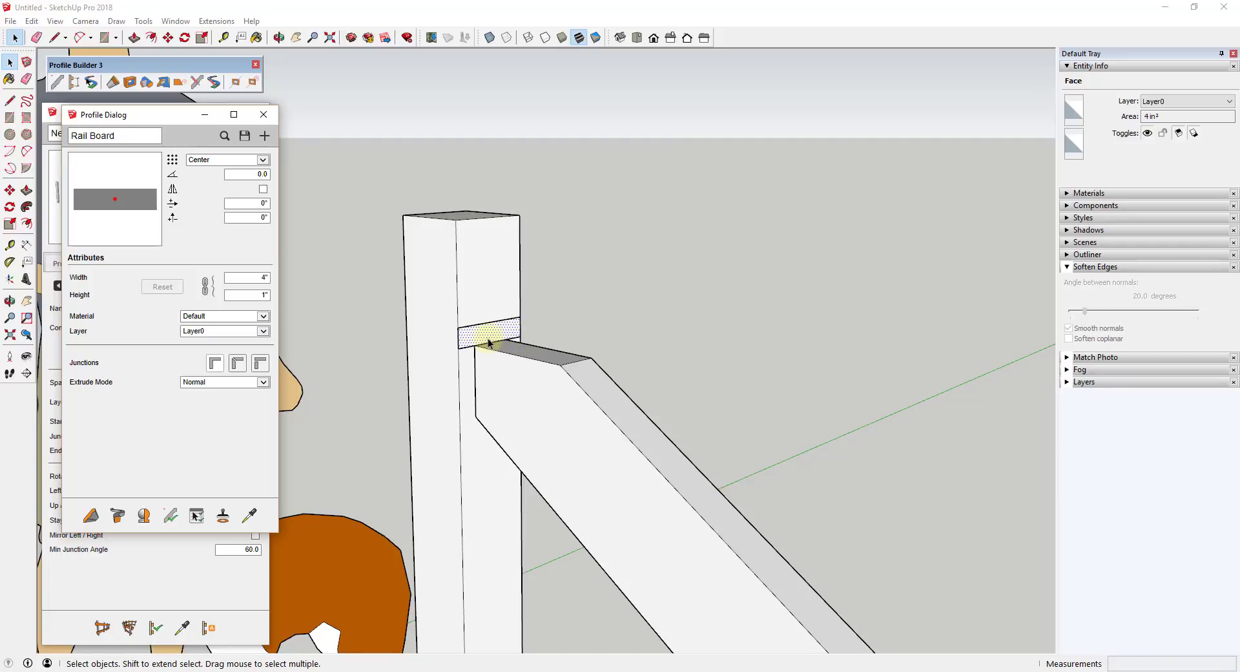
- Set the Rail Board profile's placement point to Bottom-Middle and save the profile
click(218, 160)
click(228, 184)
click(244, 135)
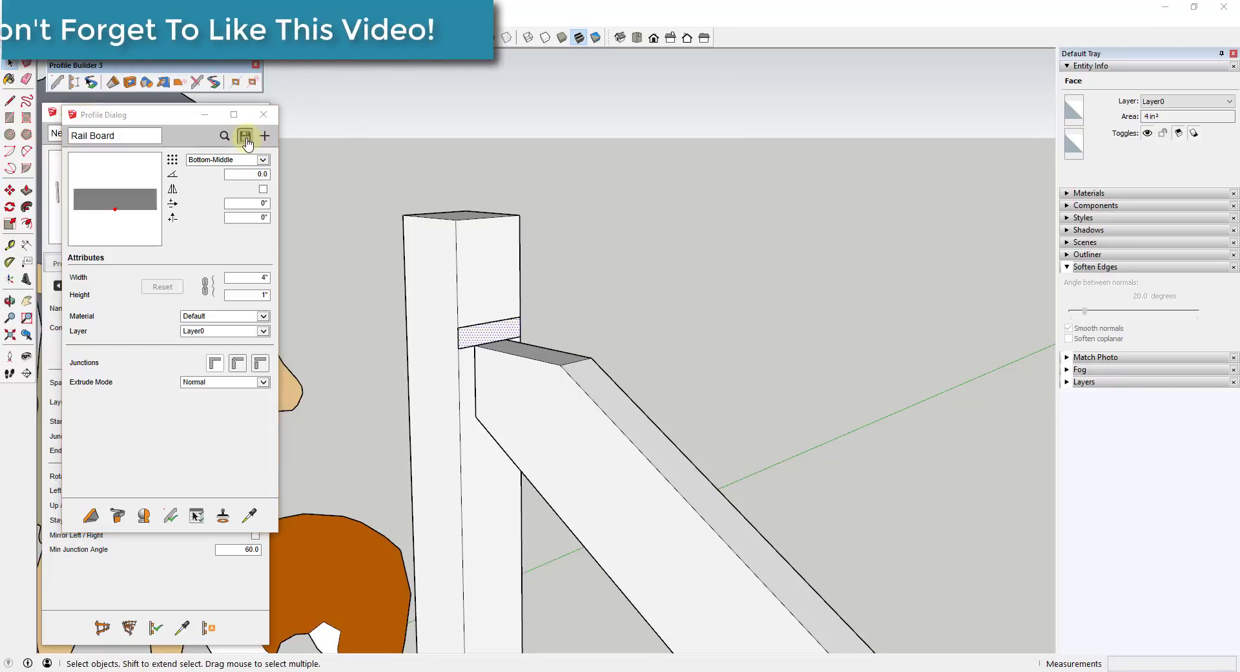
key(Return)
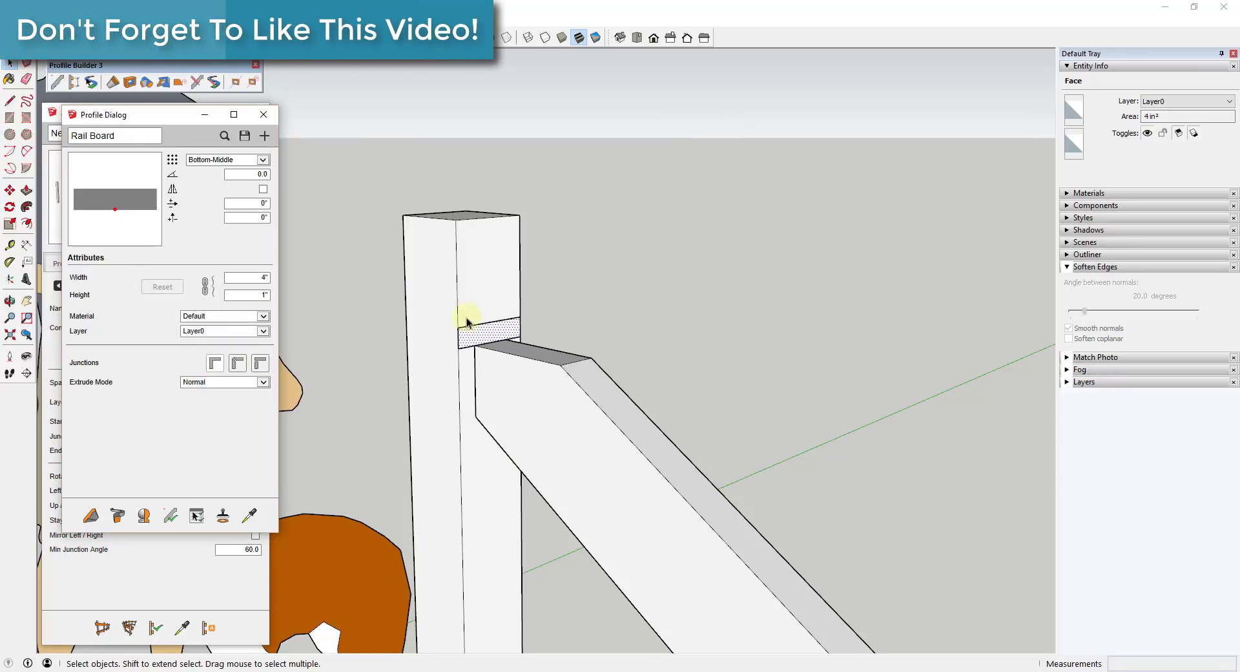
- Build a short straight Rail Board member about 9 3/16" long, starting at the support post above the rectangular face
middle_drag(536, 297, 517, 269)
drag(163, 117, 149, 228)
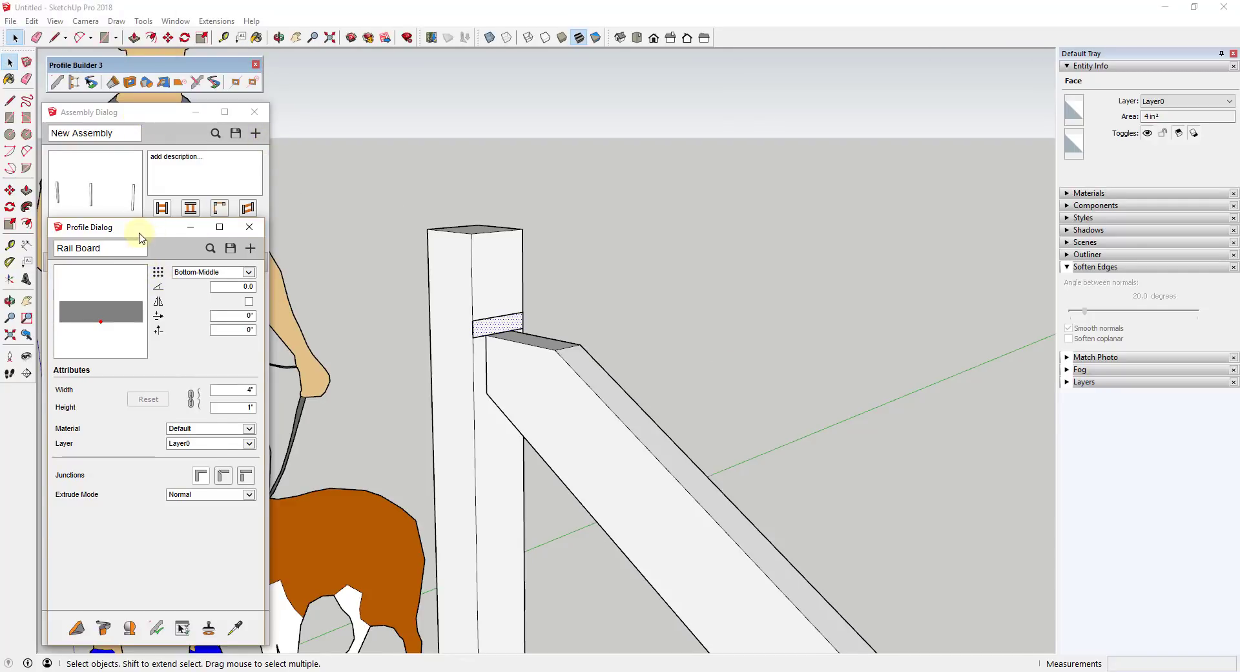
drag(141, 238, 161, 197)
click(97, 587)
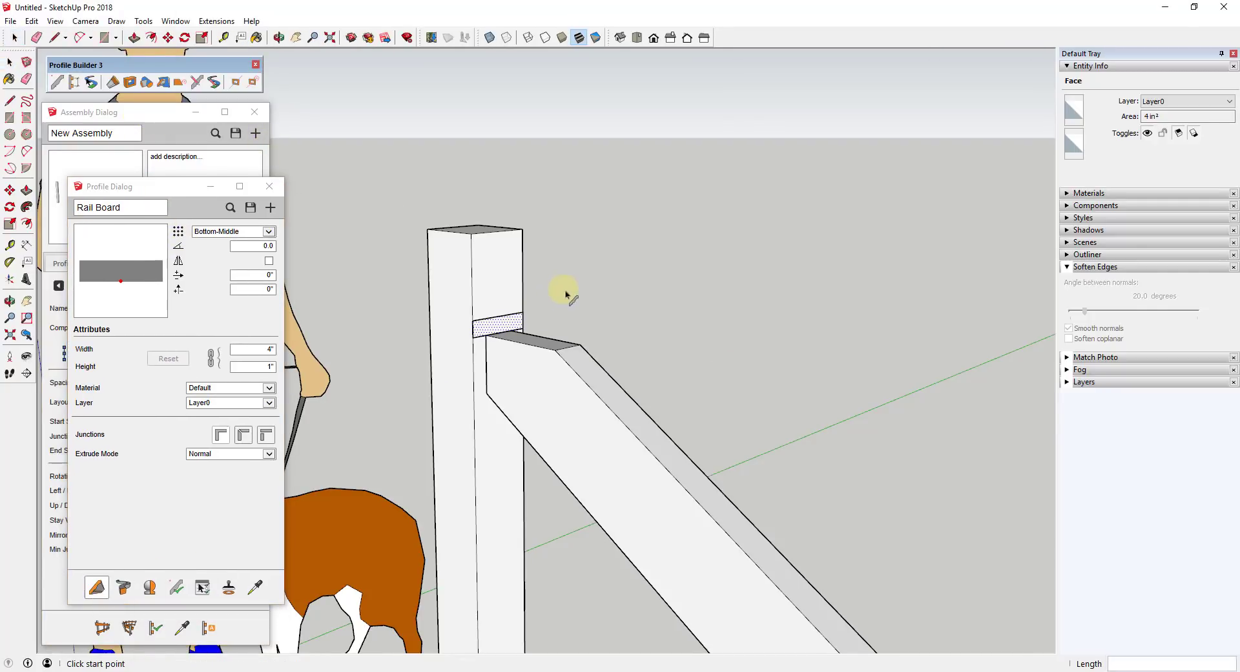
click(495, 291)
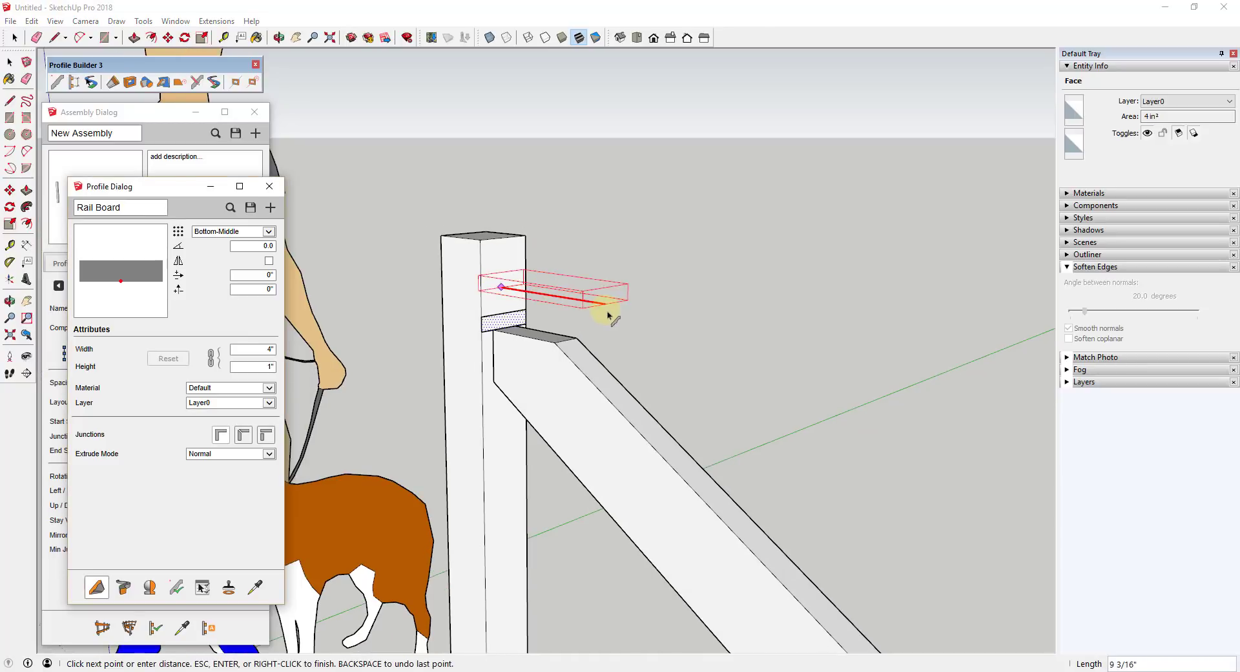
click(610, 310)
click(536, 288)
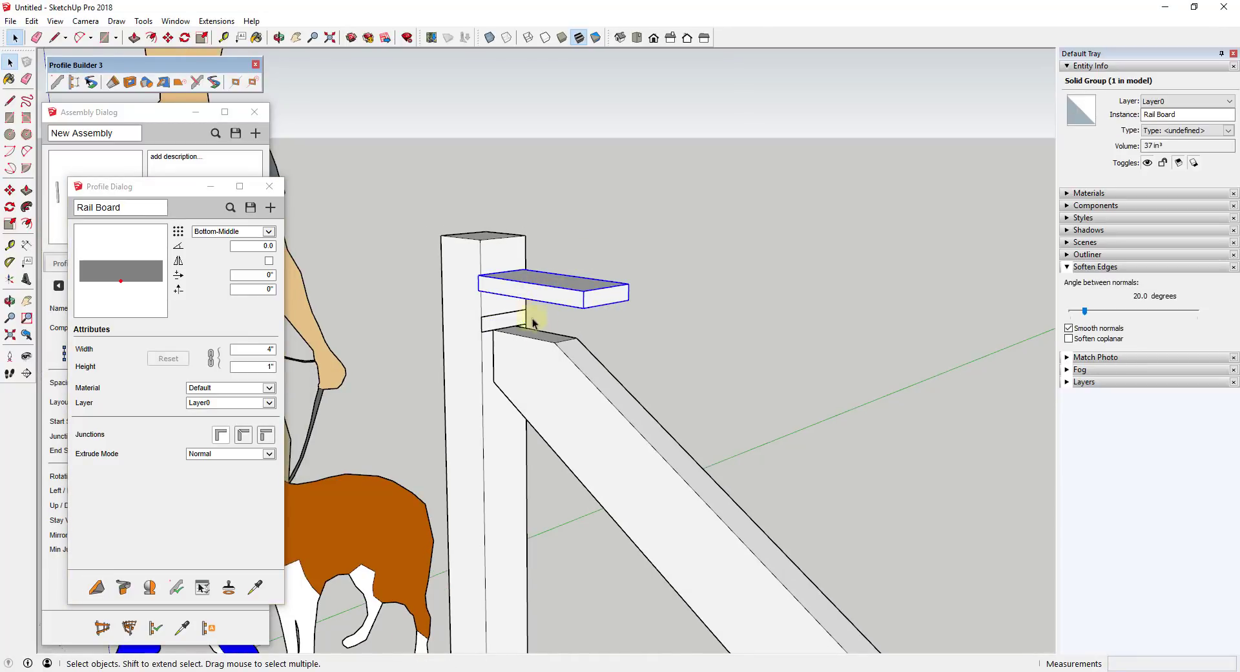
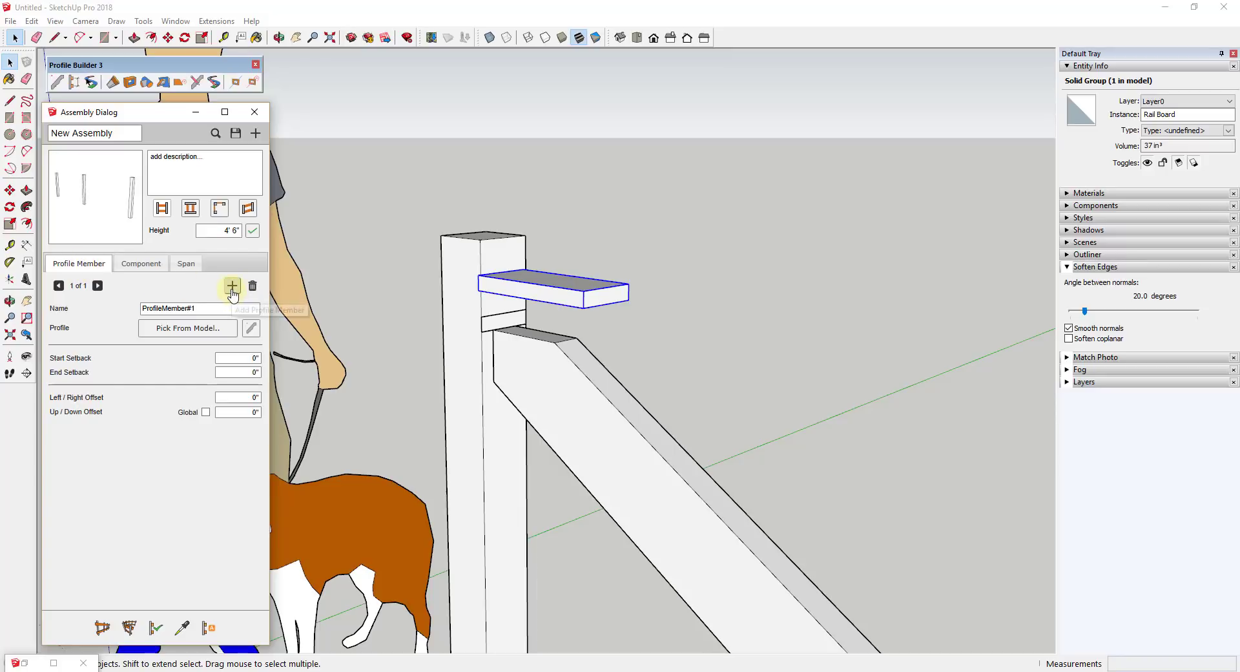
- Assign the Rail Board profile to the assembly's profile member by picking the short board from the model
click(205, 331)
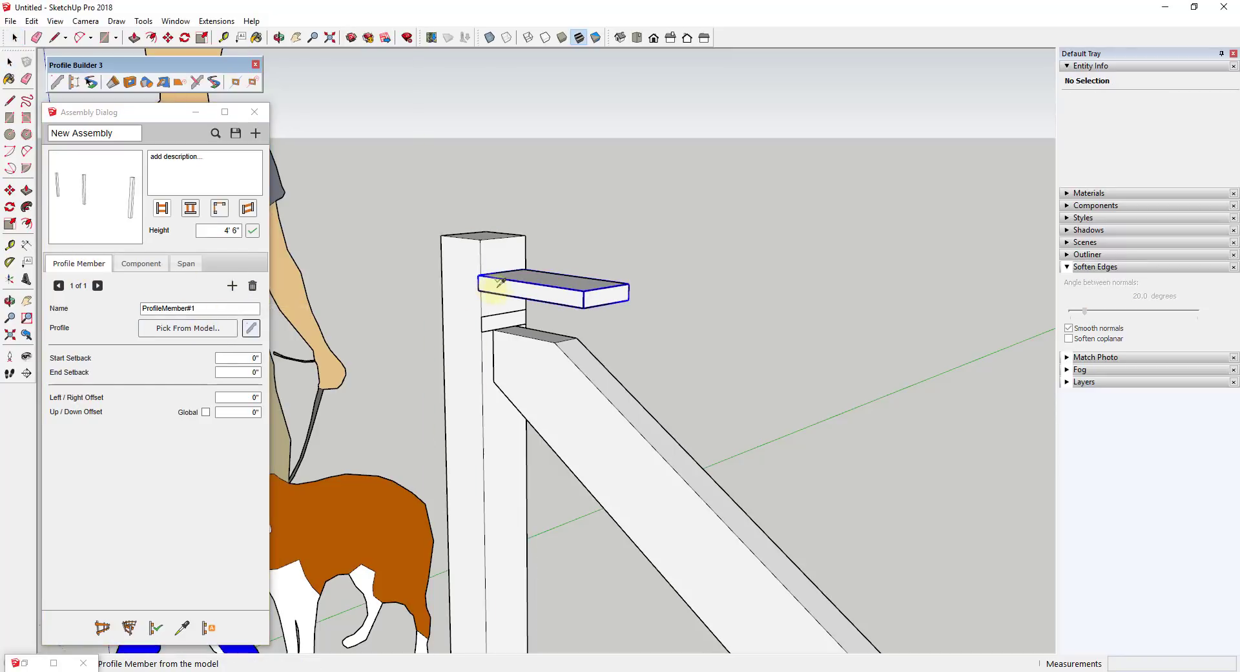
click(541, 285)
- Build the assembly in front of the sample post and cross brace, along a straight path about 9' 1" long
scroll(631, 246, down, 10)
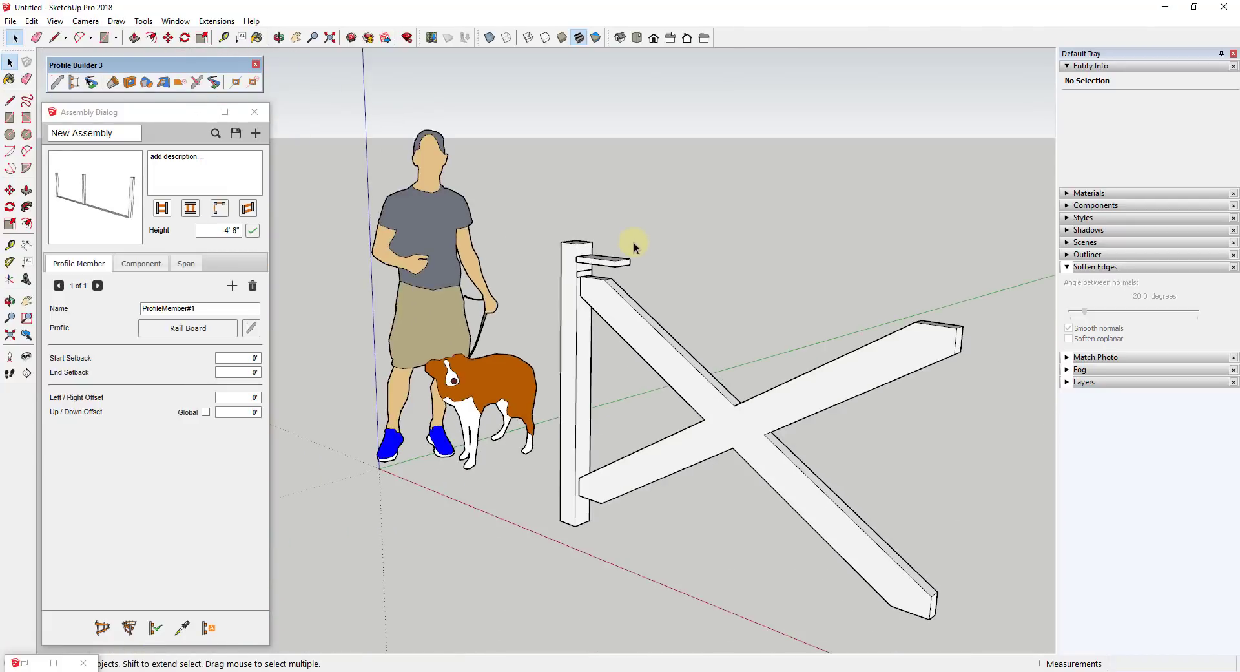
scroll(624, 284, down, 2)
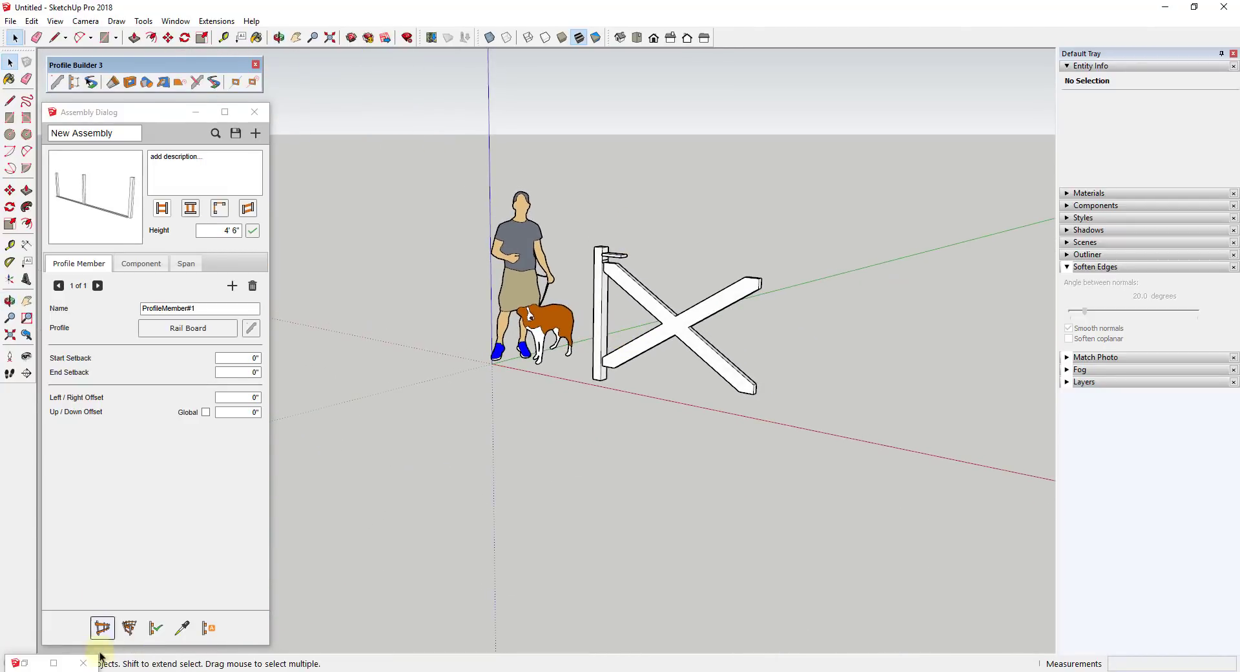
click(102, 627)
click(502, 401)
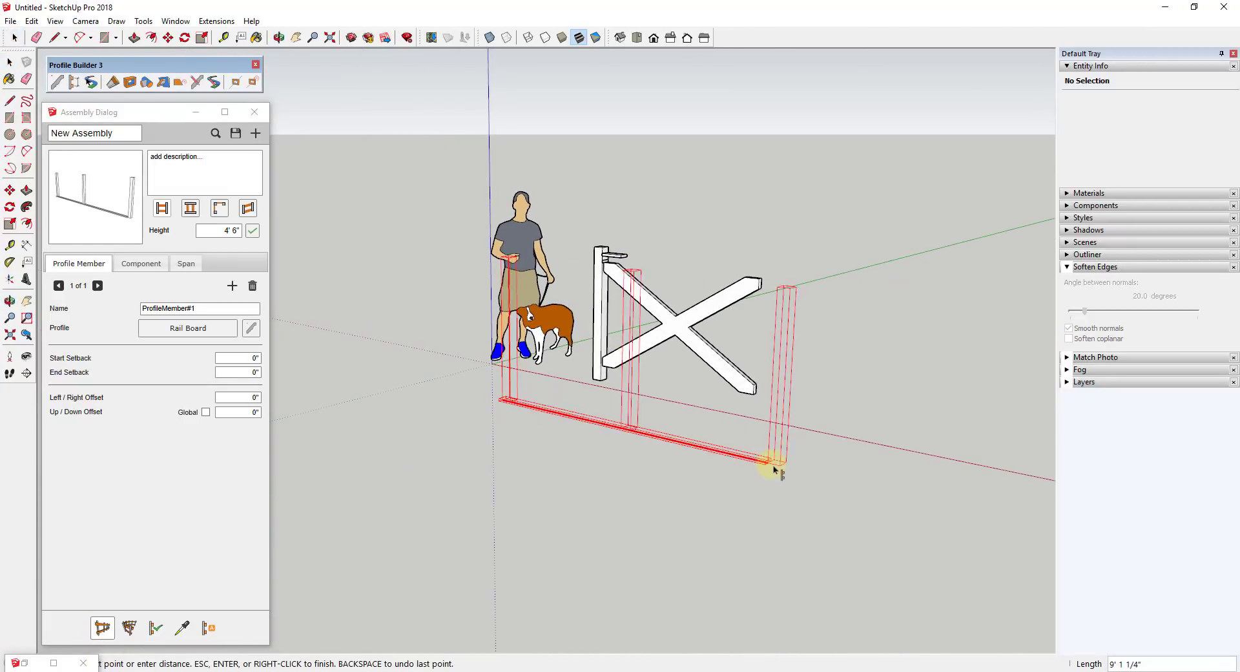
click(784, 469)
key(space)
scroll(624, 435, up, 5)
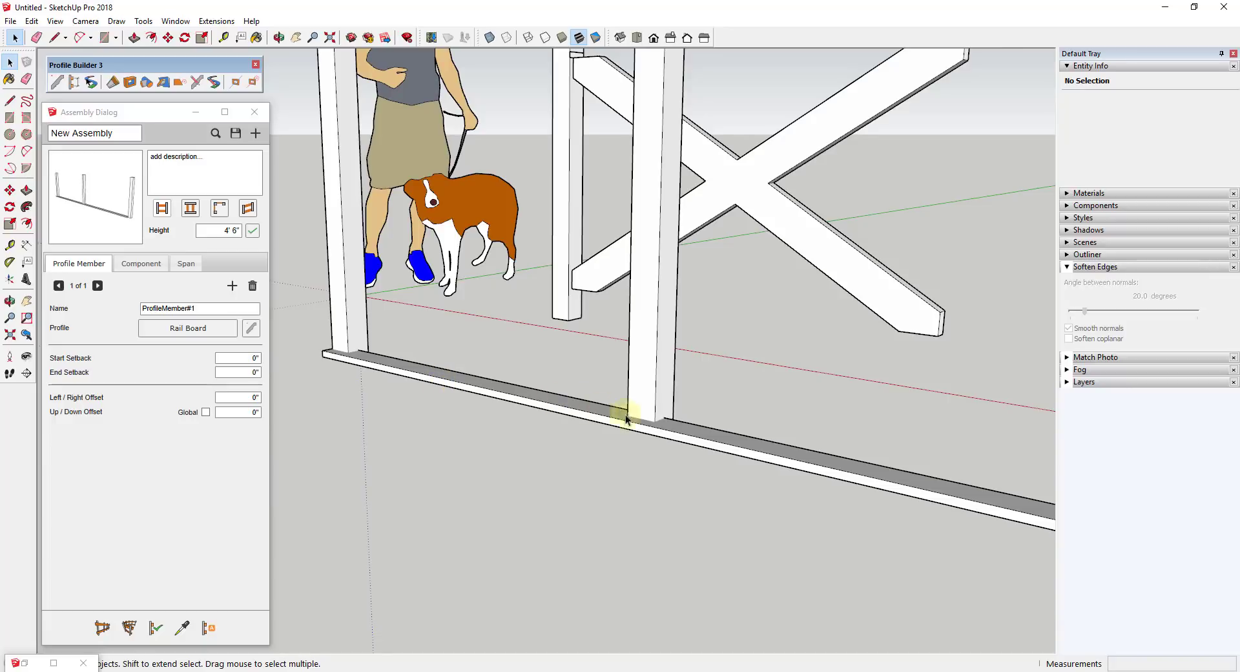
scroll(813, 447, down, 5)
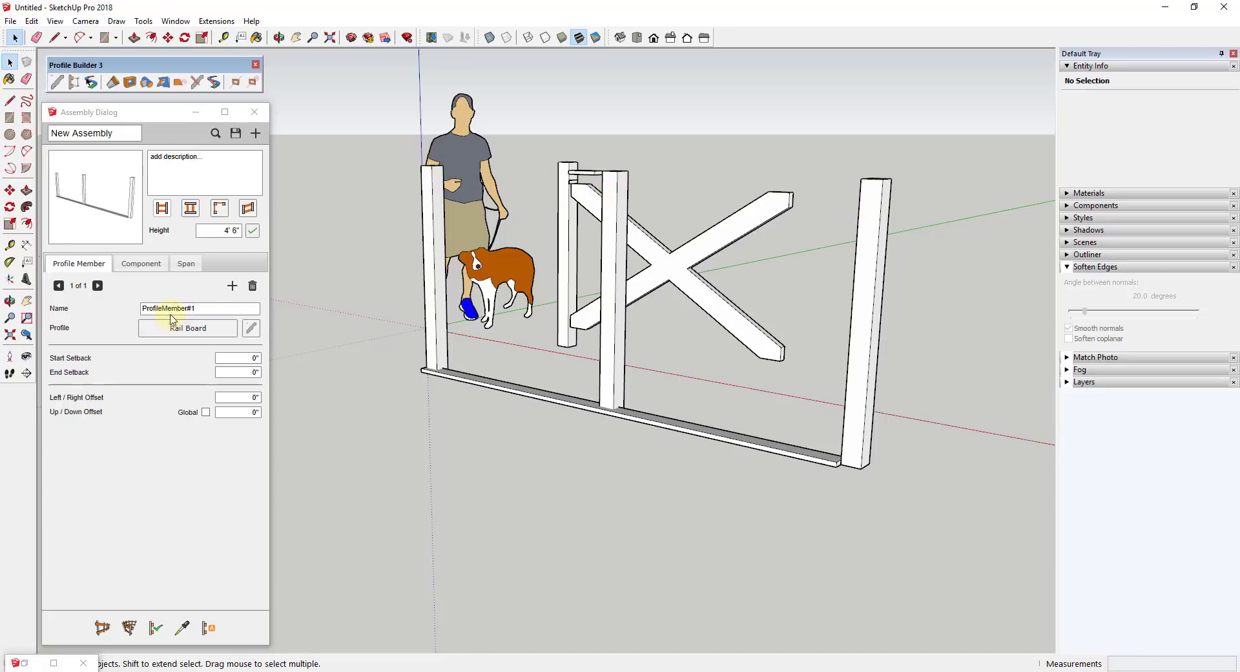
- Delete the Rail Board profile member from the assembly and add a span in its place
click(252, 290)
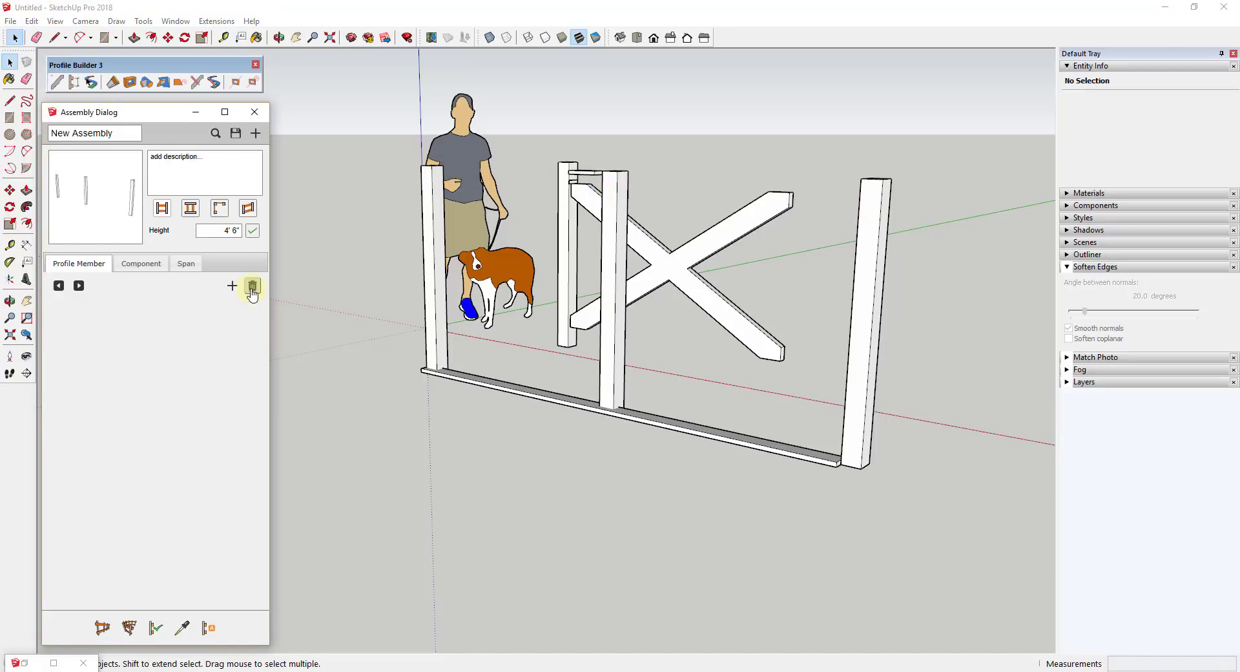
click(186, 264)
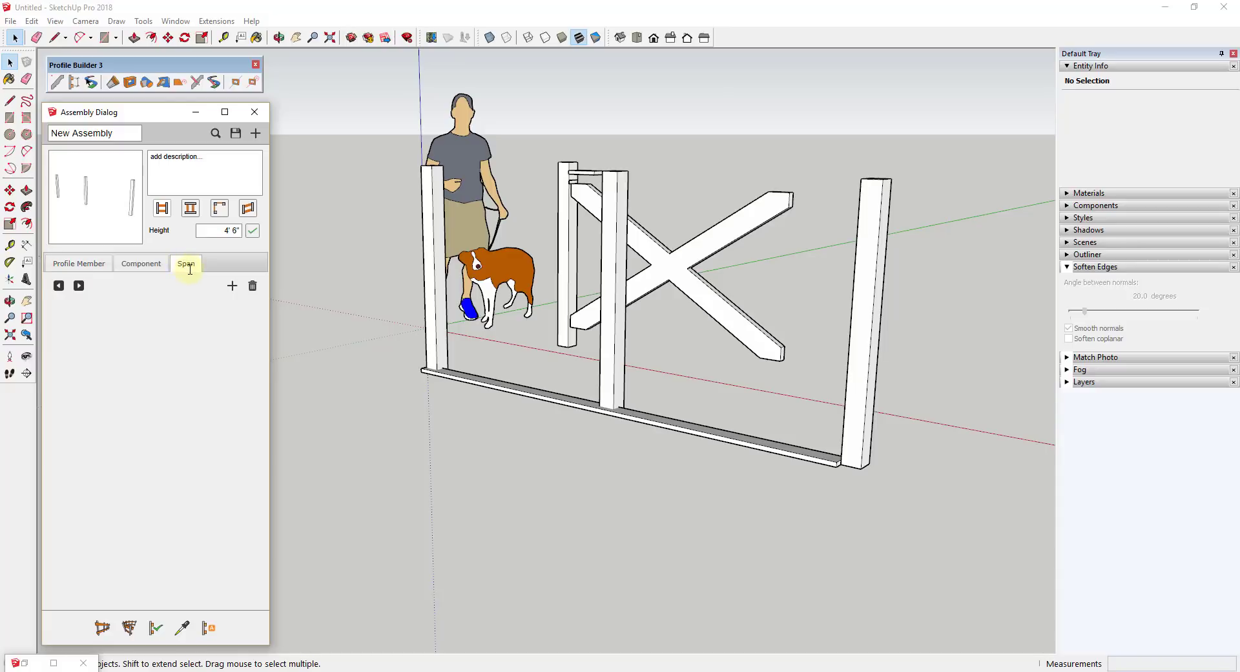
click(233, 286)
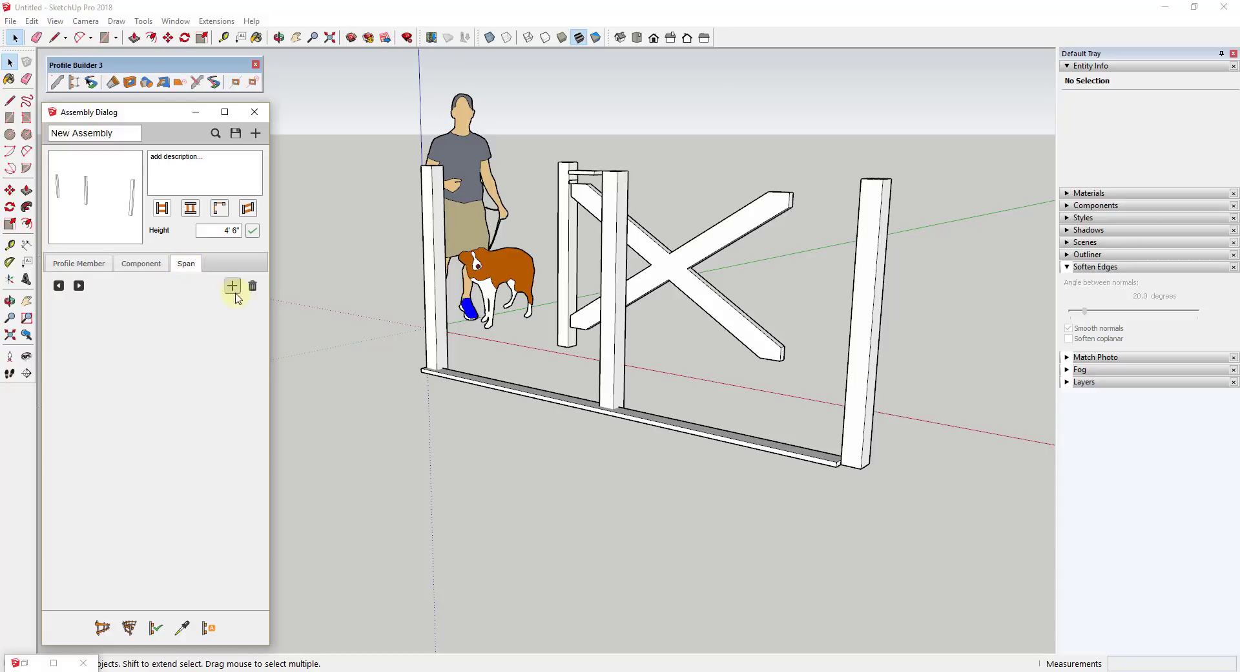
click(141, 264)
click(186, 263)
click(232, 286)
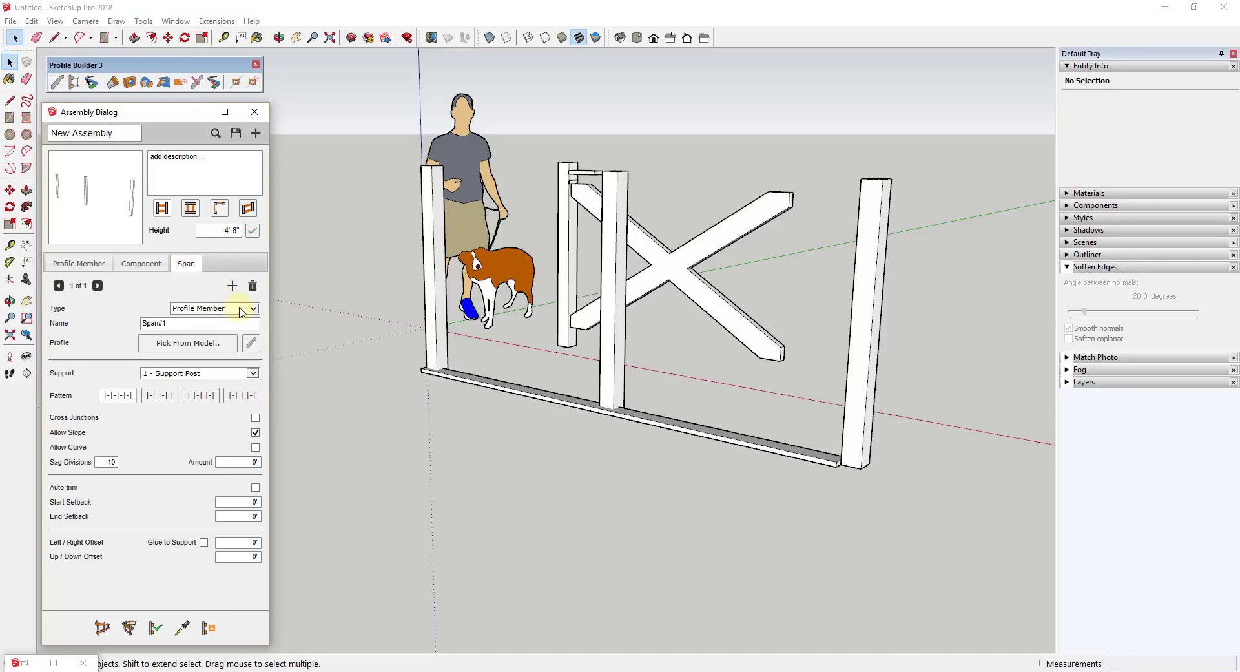
- Assign the Rail Board profile to the new span by picking the short board beside the sample post
click(201, 343)
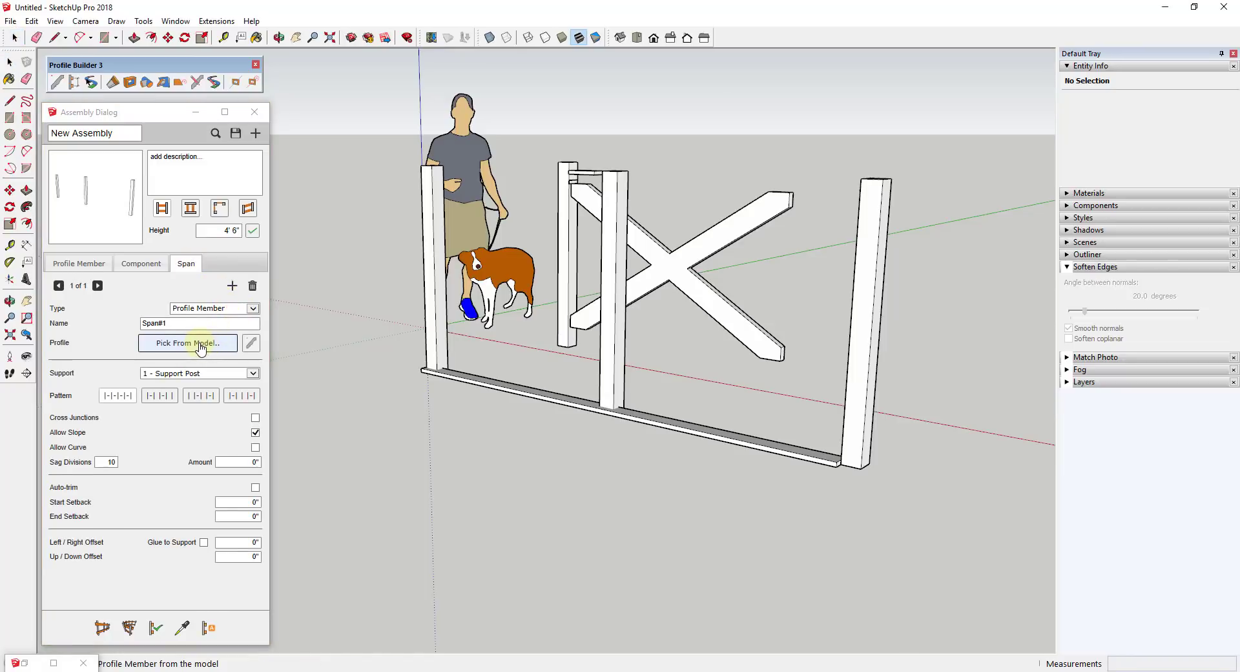
middle_drag(465, 138, 589, 172)
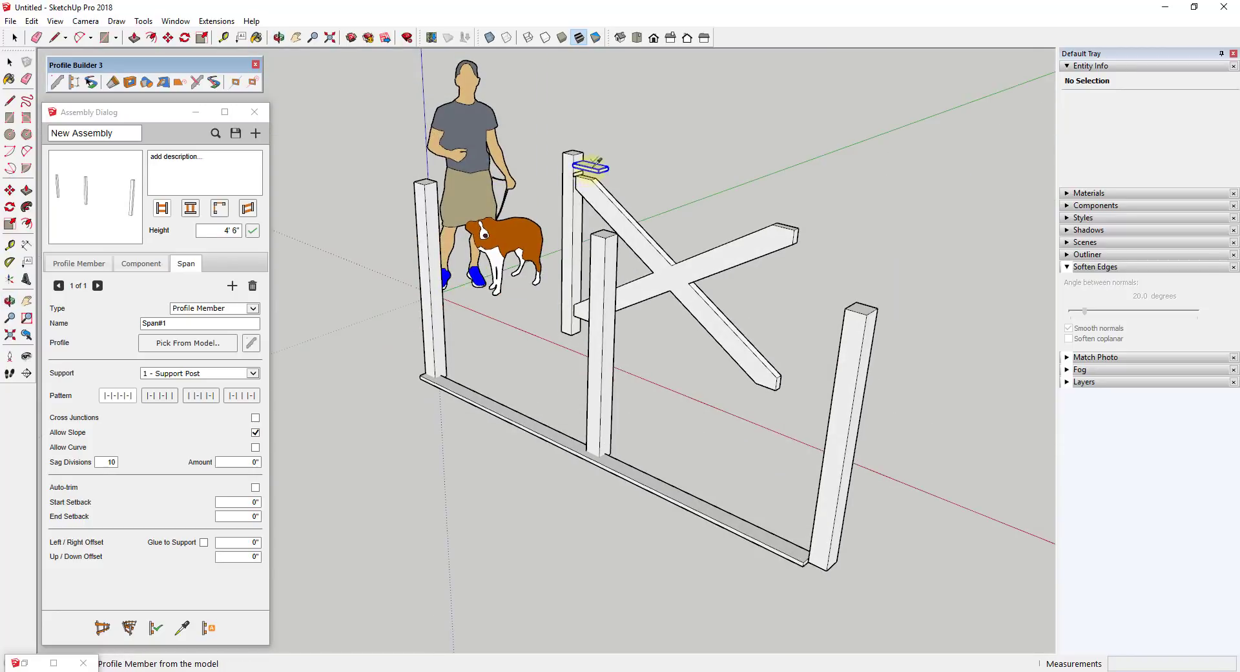
click(591, 164)
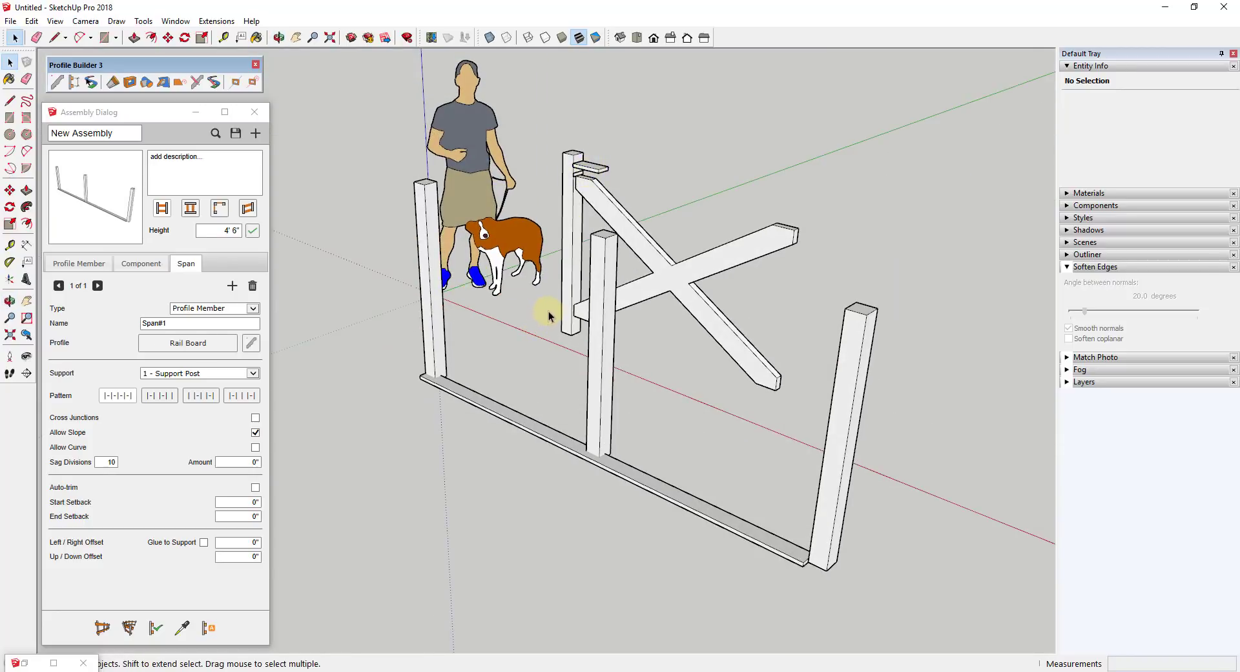
- Select the built fence assembly and apply the new span settings to it
middle_drag(548, 311, 556, 271)
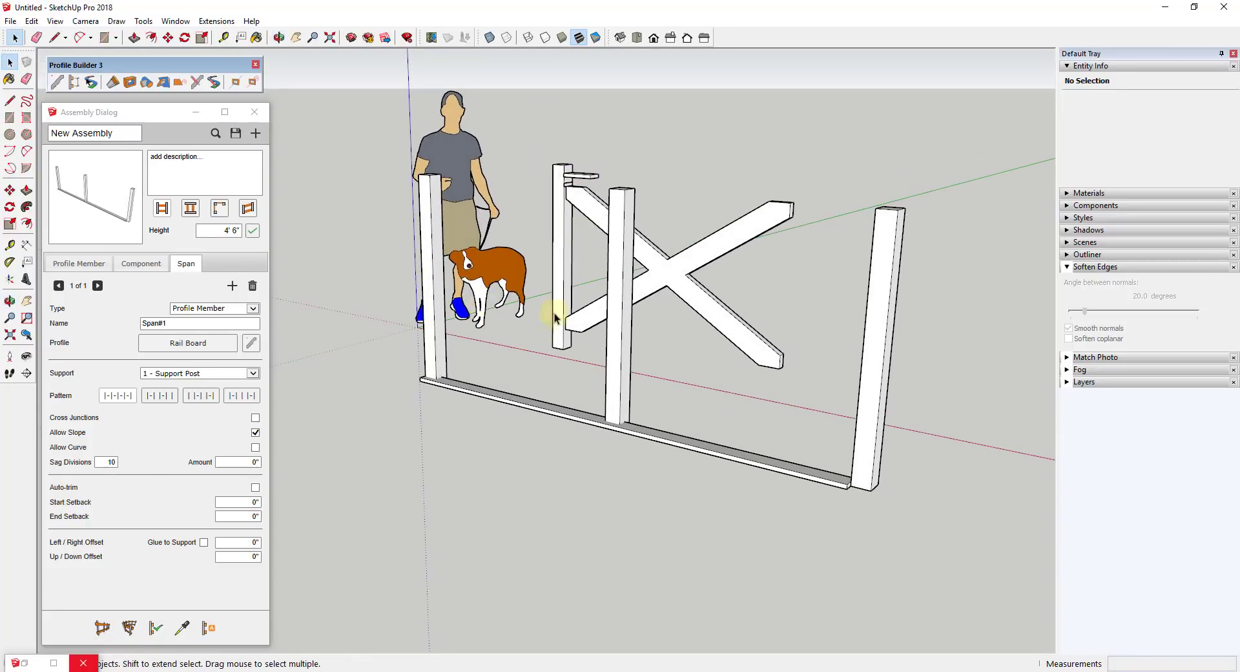
middle_drag(554, 317, 573, 318)
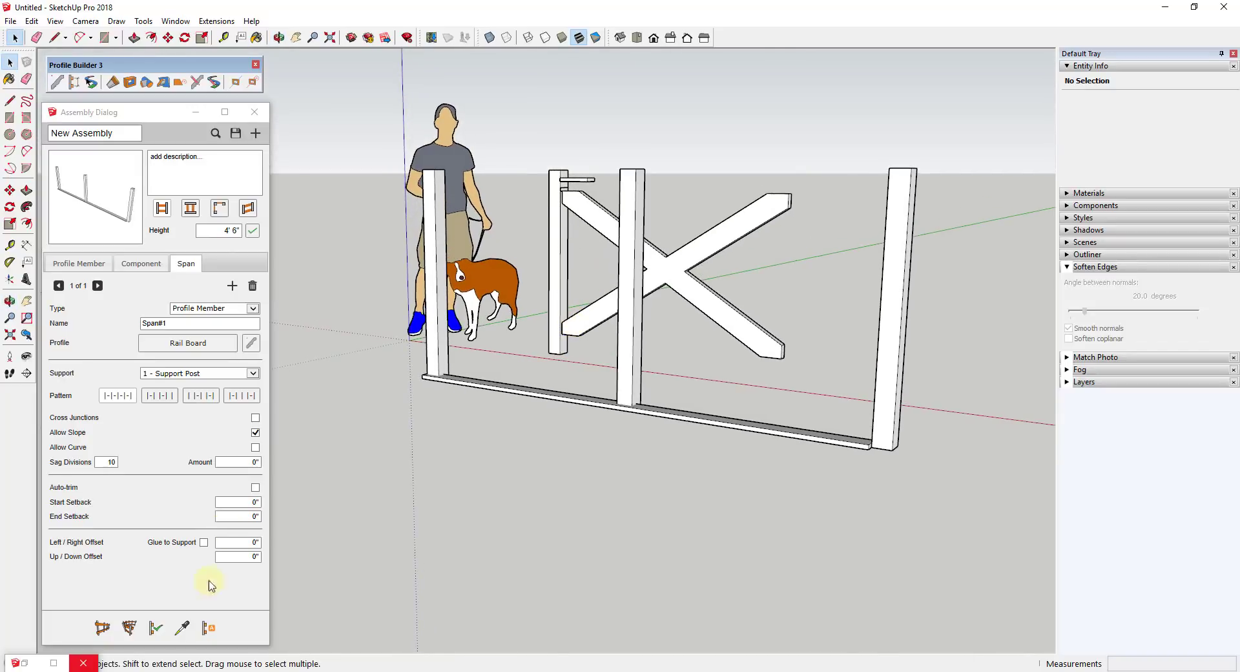
click(633, 308)
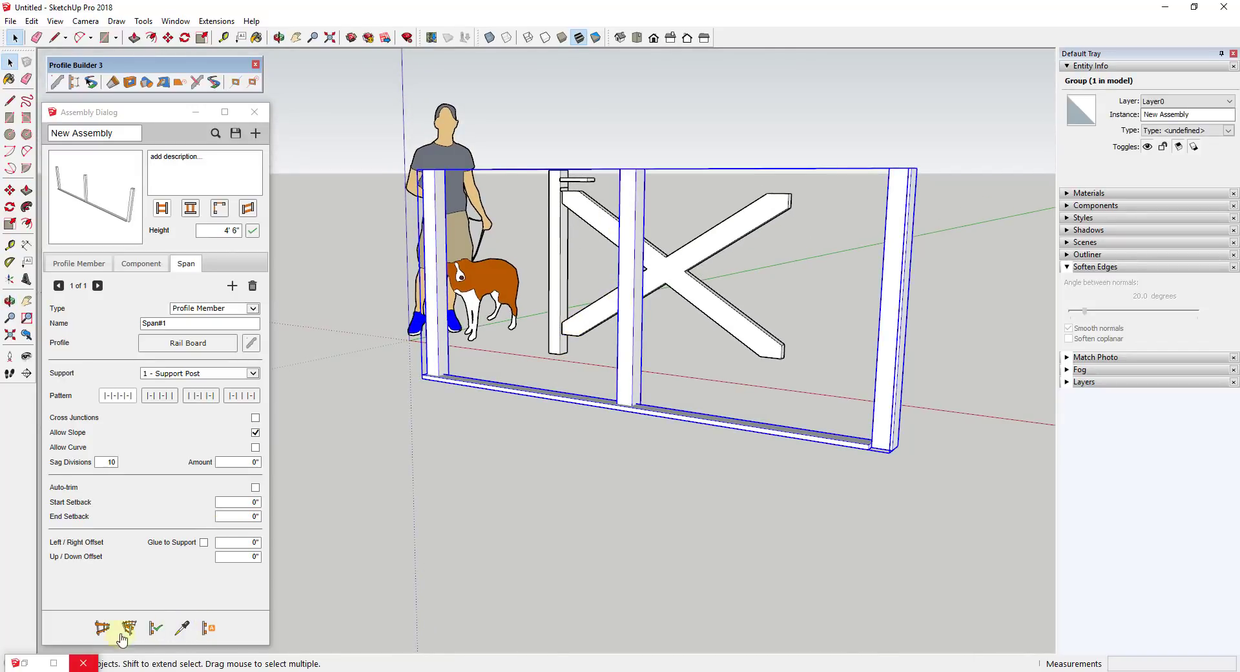
- Examine where the span's rail boards start and end at the bases of the support posts
scroll(644, 402, up, 2)
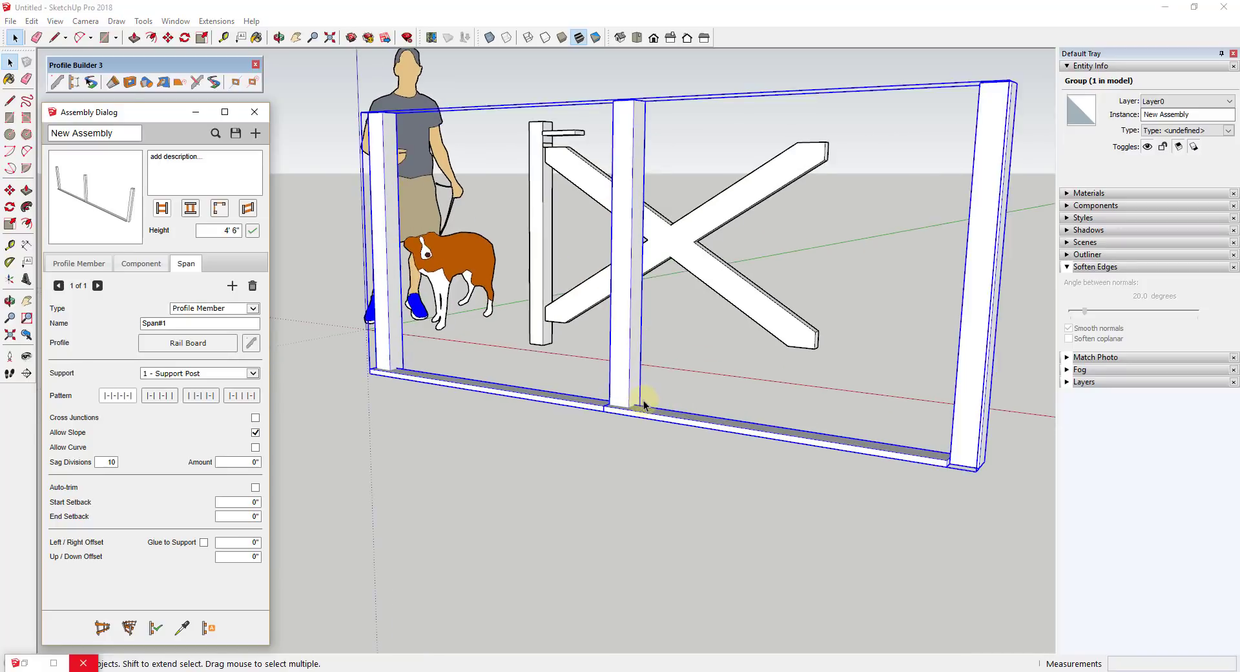
scroll(643, 401, up, 5)
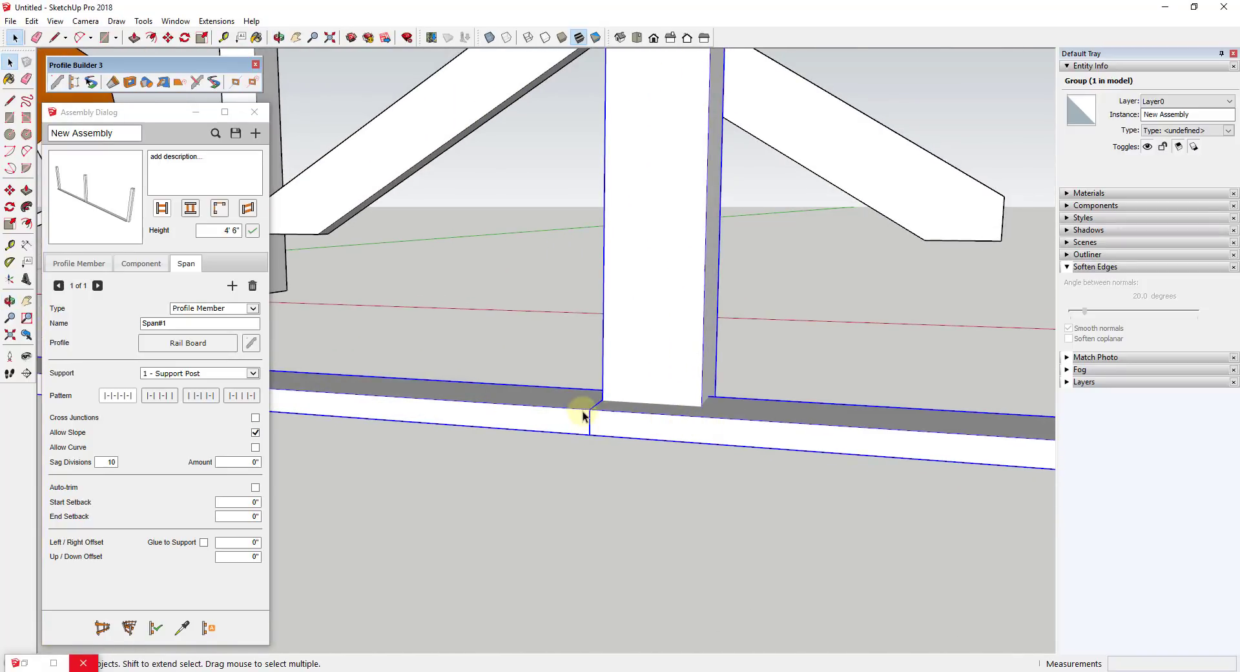
scroll(591, 414, down, 4)
scroll(591, 414, up, 3)
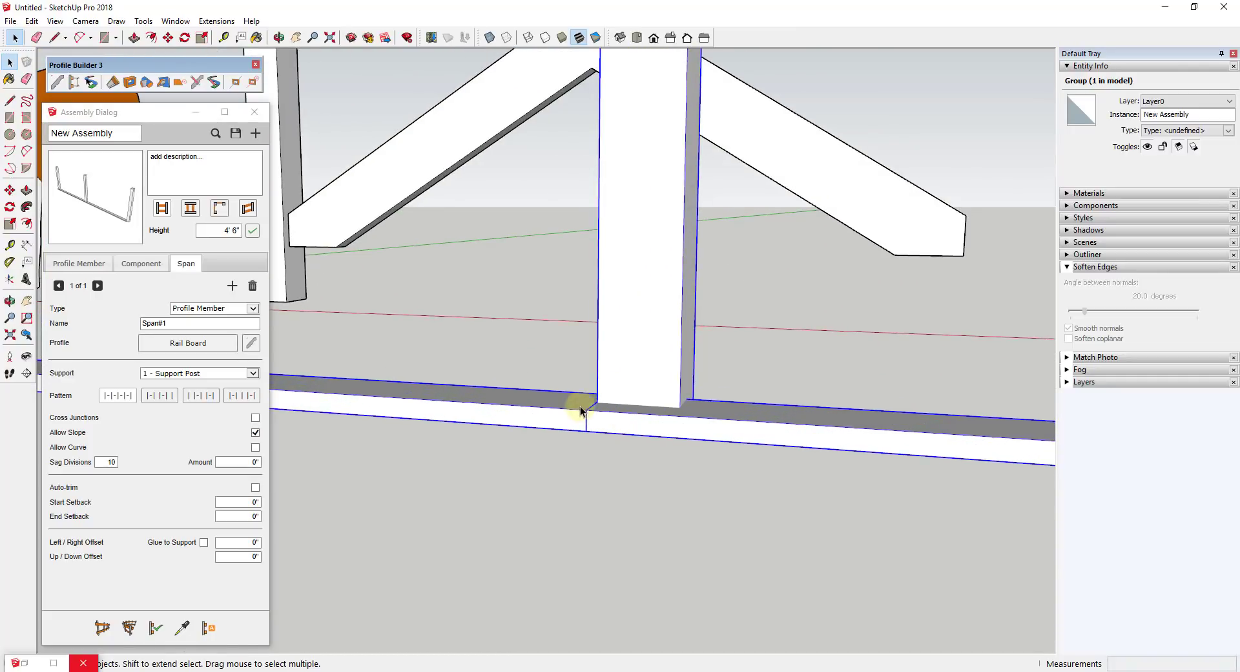
scroll(816, 388, down, 4)
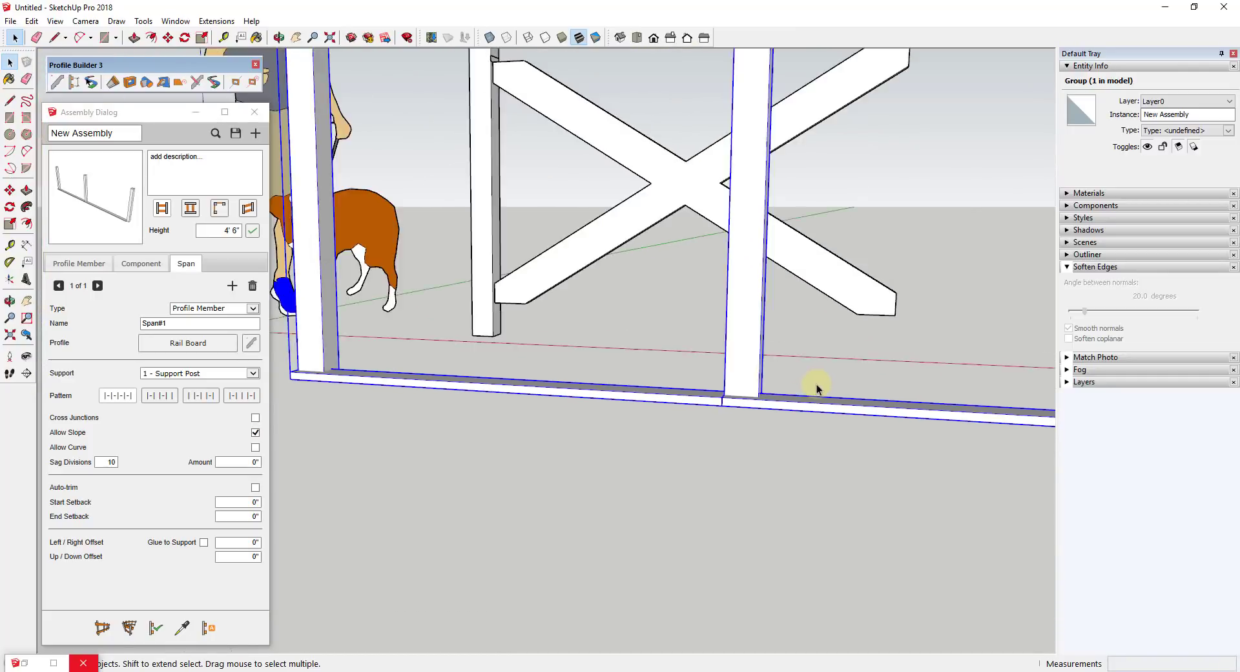
middle_drag(812, 382, 797, 380)
key(space)
scroll(486, 376, up, 3)
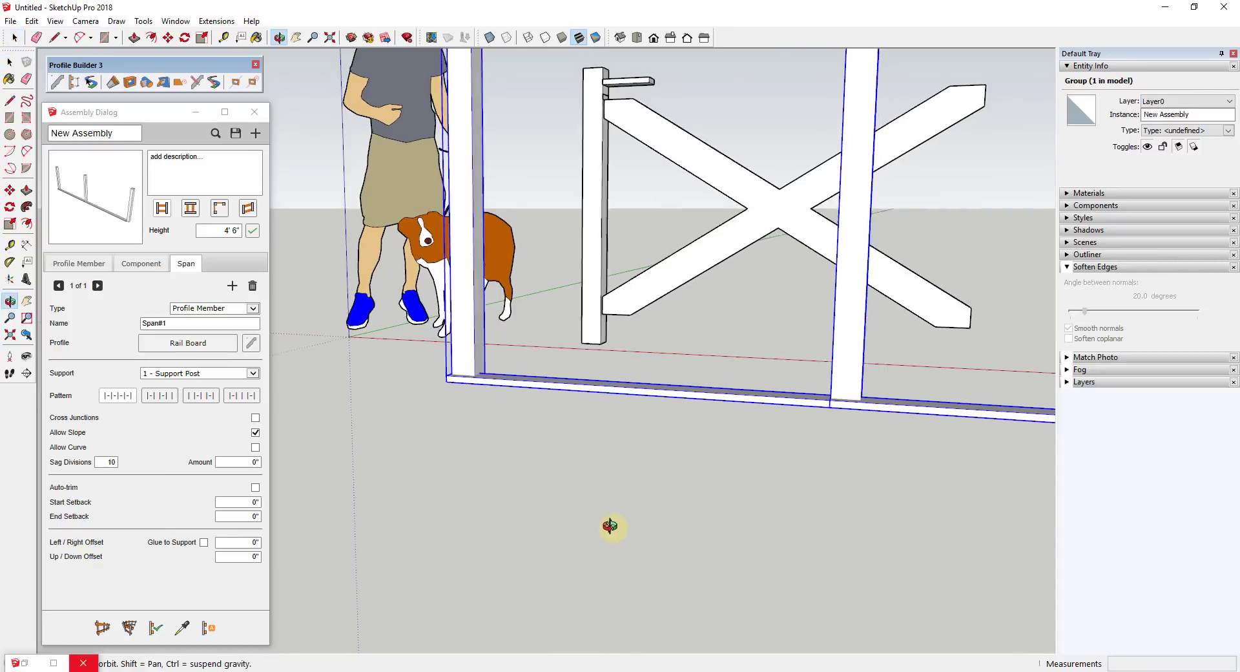
scroll(483, 546, up, 3)
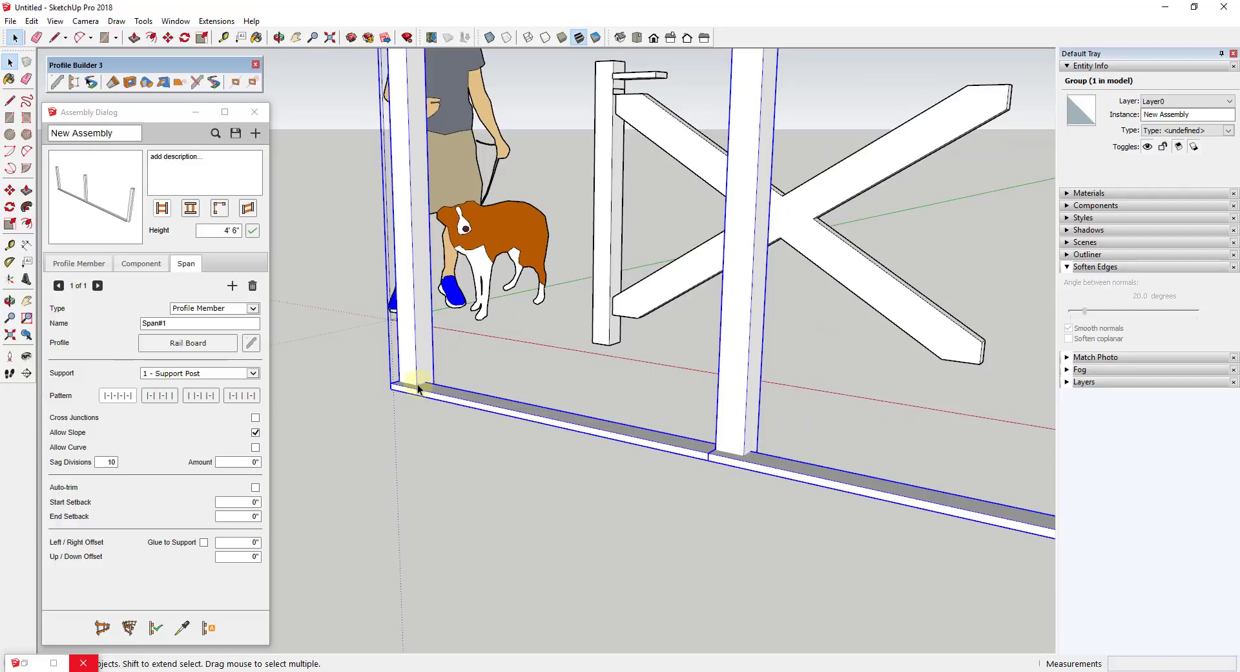
- Try a left/right offset of 2" on the span and apply it to the selected assembly
click(235, 540)
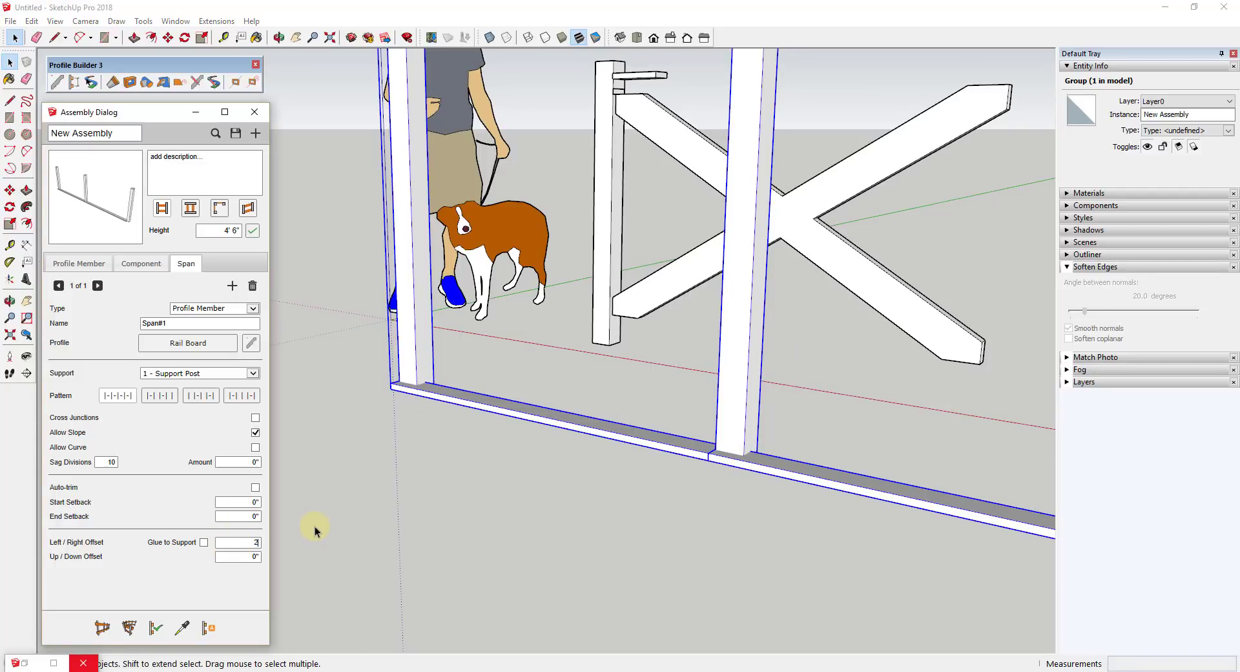
key(Tab)
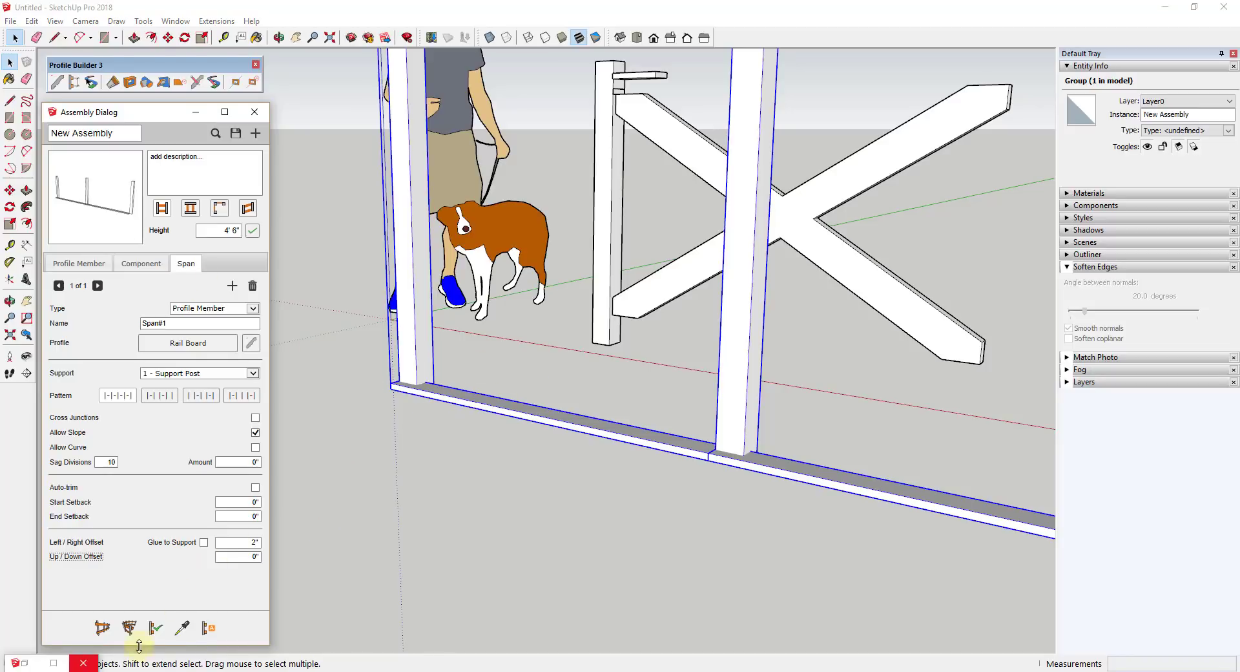
click(156, 627)
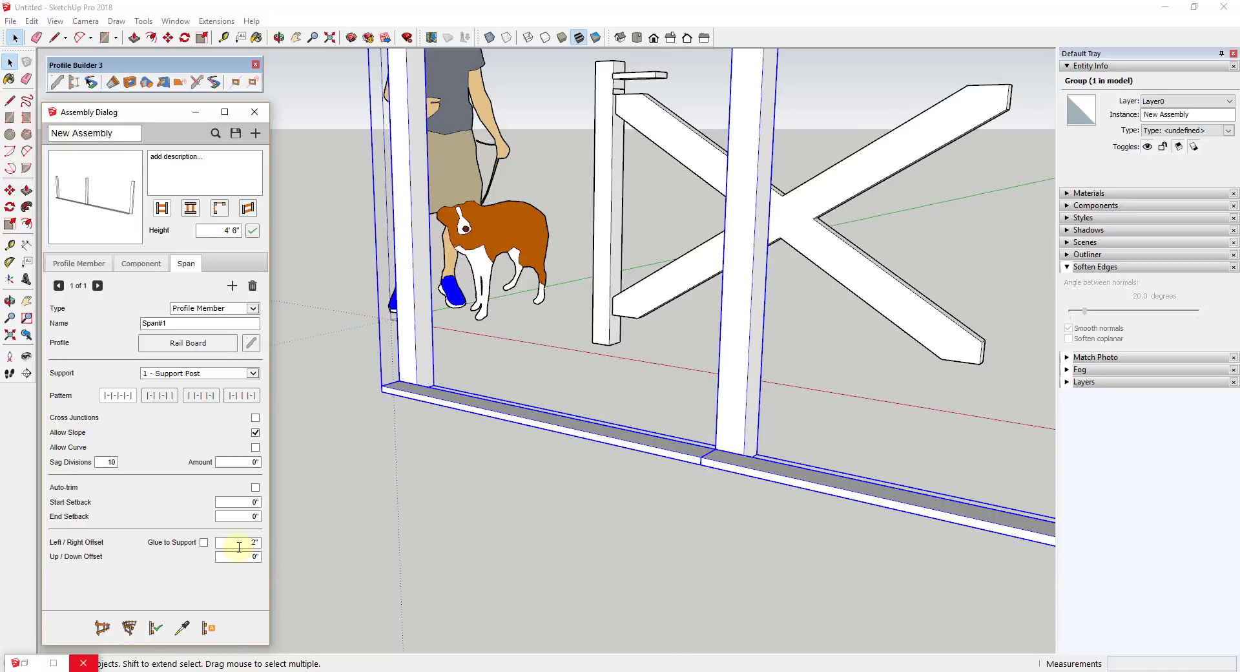
- Set the span's left/right offset to -2" and apply it to the selected assembly
text(-2)
click(155, 627)
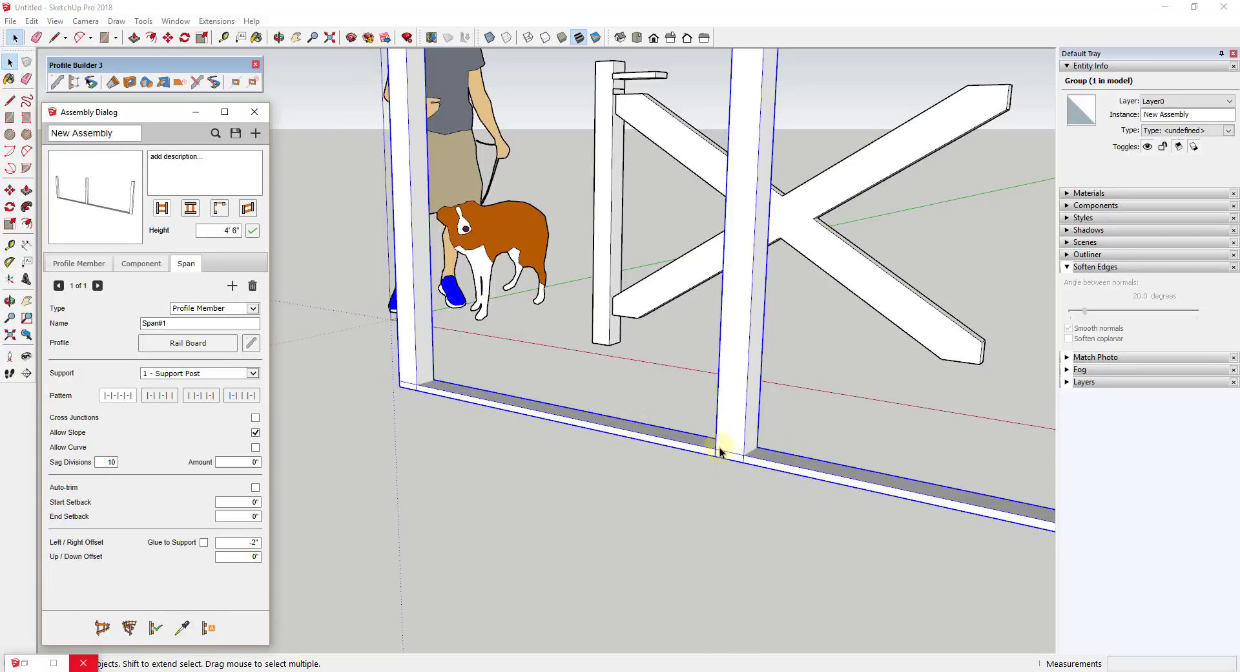
scroll(719, 450, down, 10)
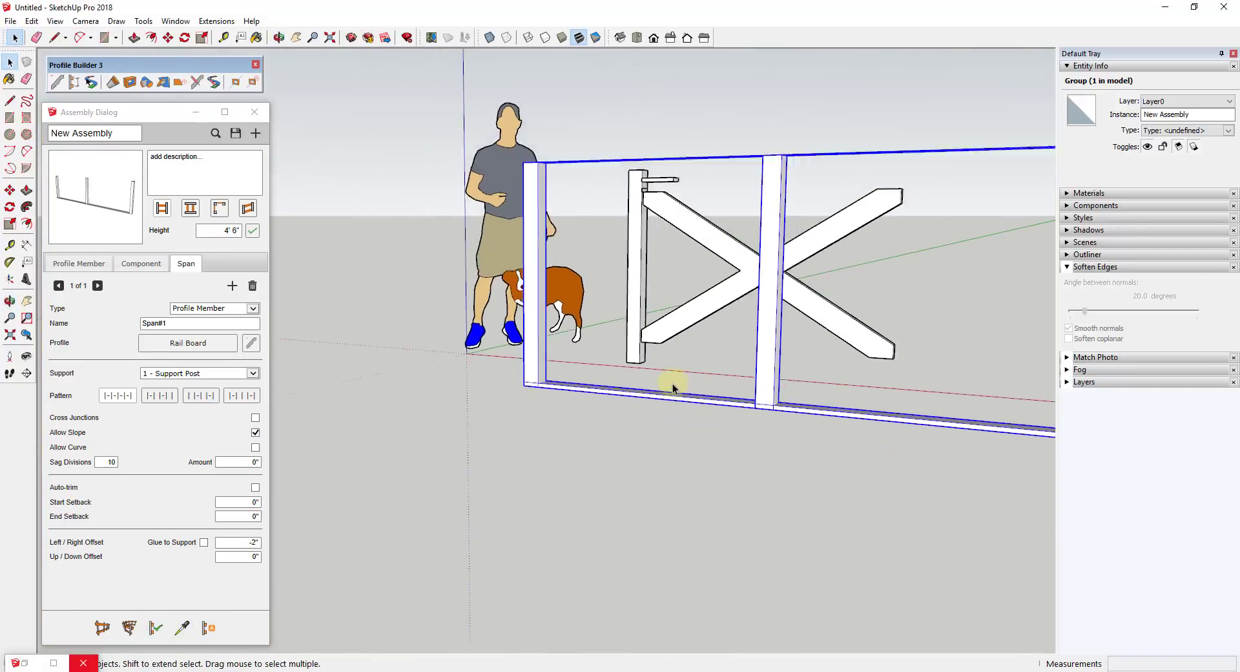
- Set the span's start setback to 4" and apply it so the rail boards begin at the posts' inner faces
scroll(762, 387, up, 10)
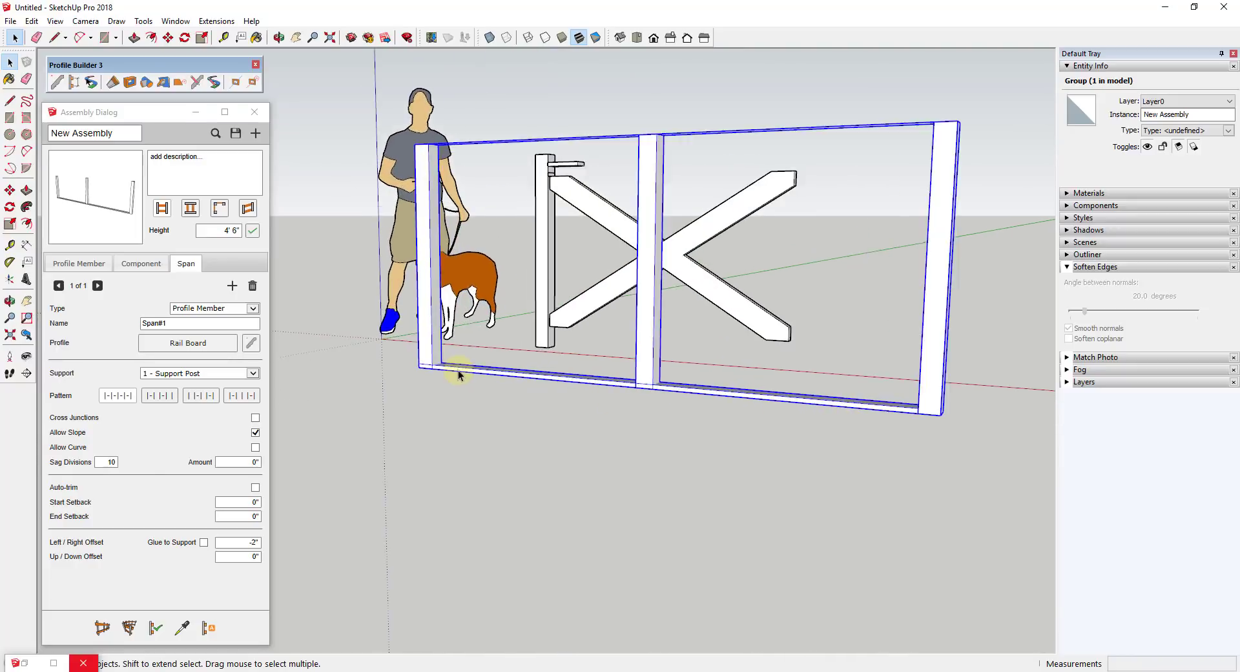
middle_drag(419, 367, 452, 368)
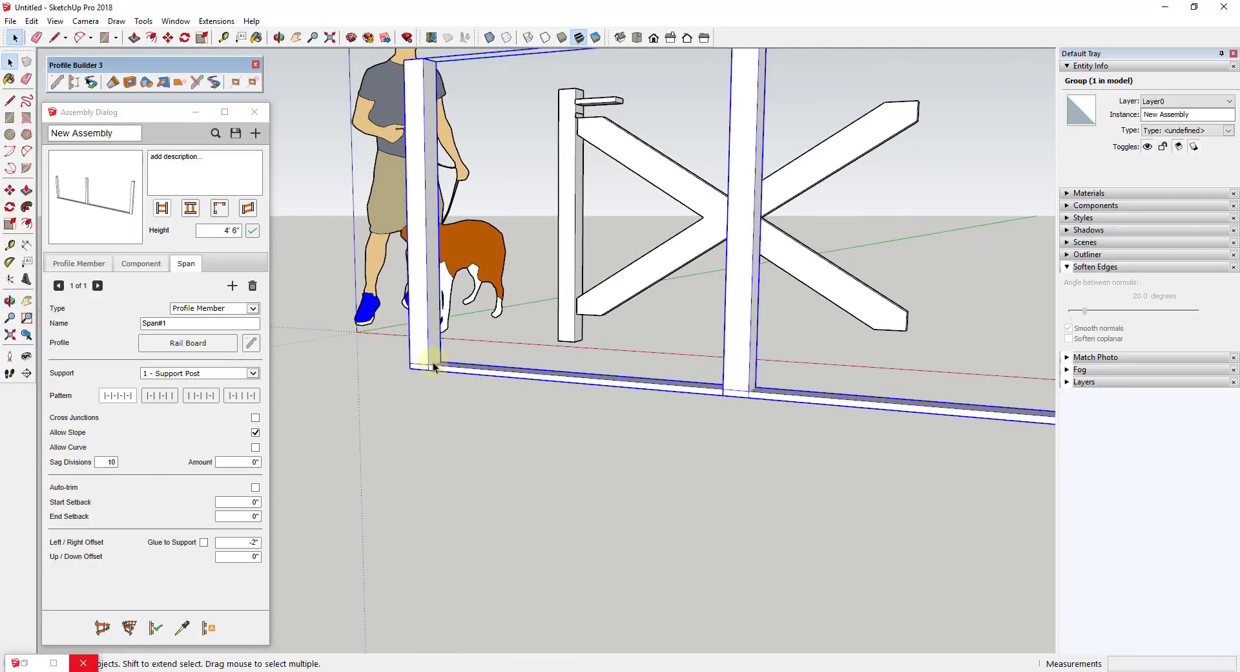
scroll(700, 382, down, 5)
scroll(852, 420, up, 6)
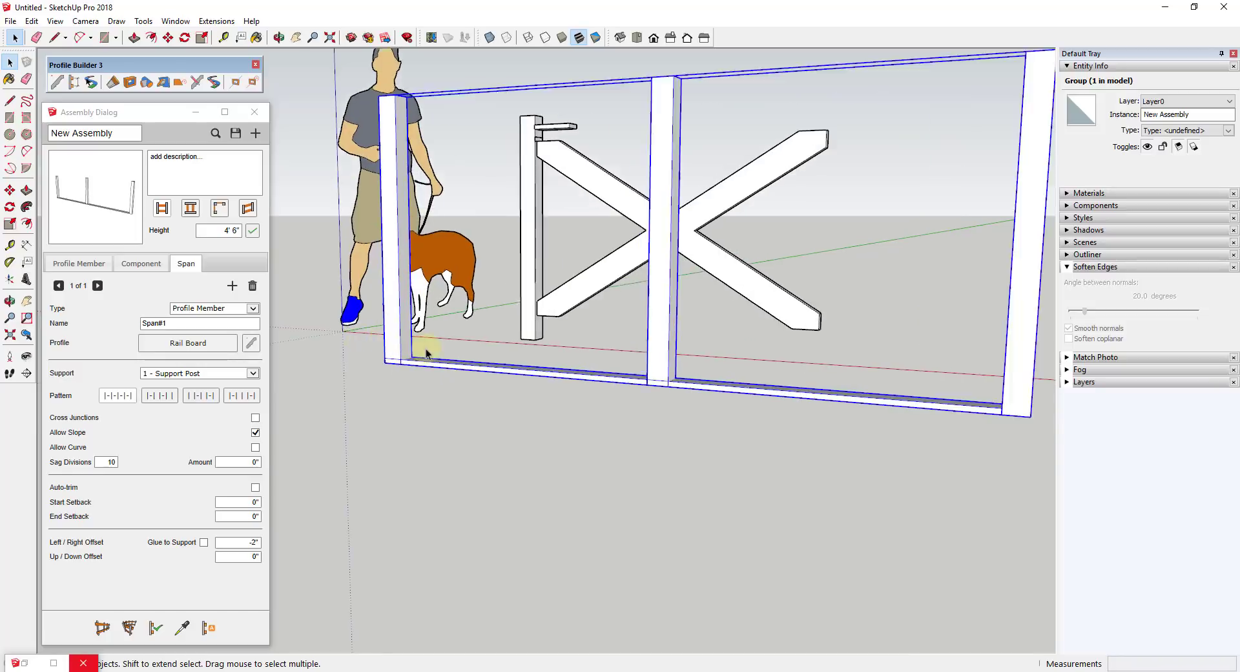
scroll(349, 363, up, 2)
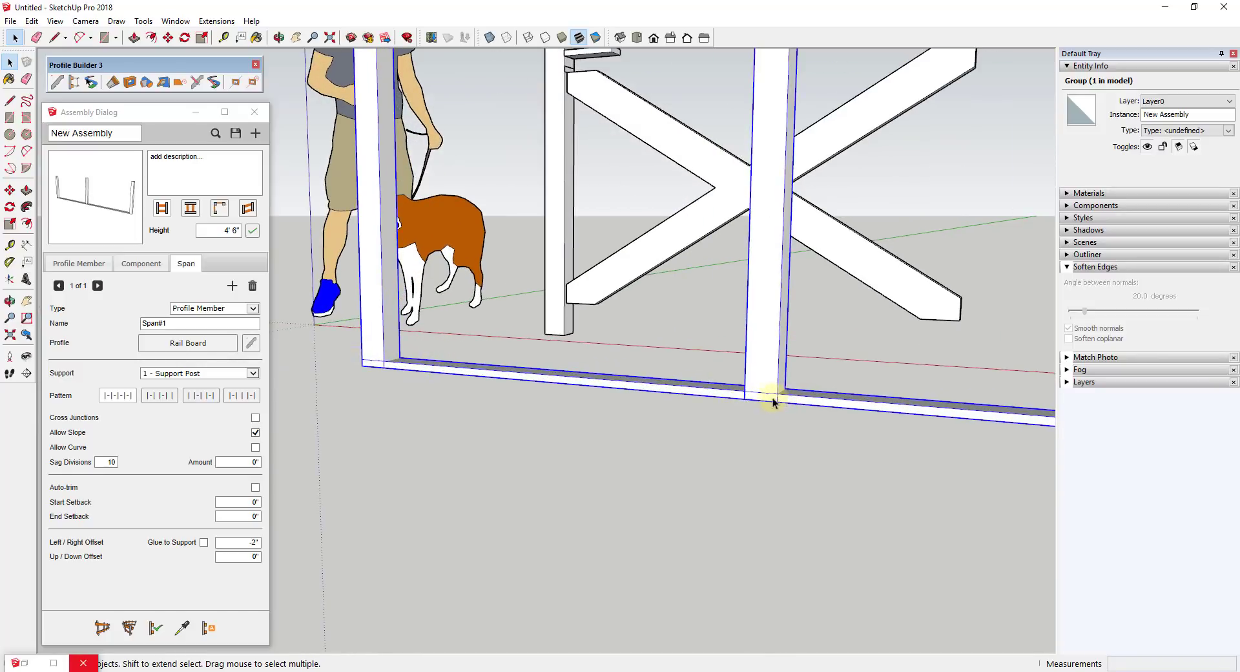
click(238, 501)
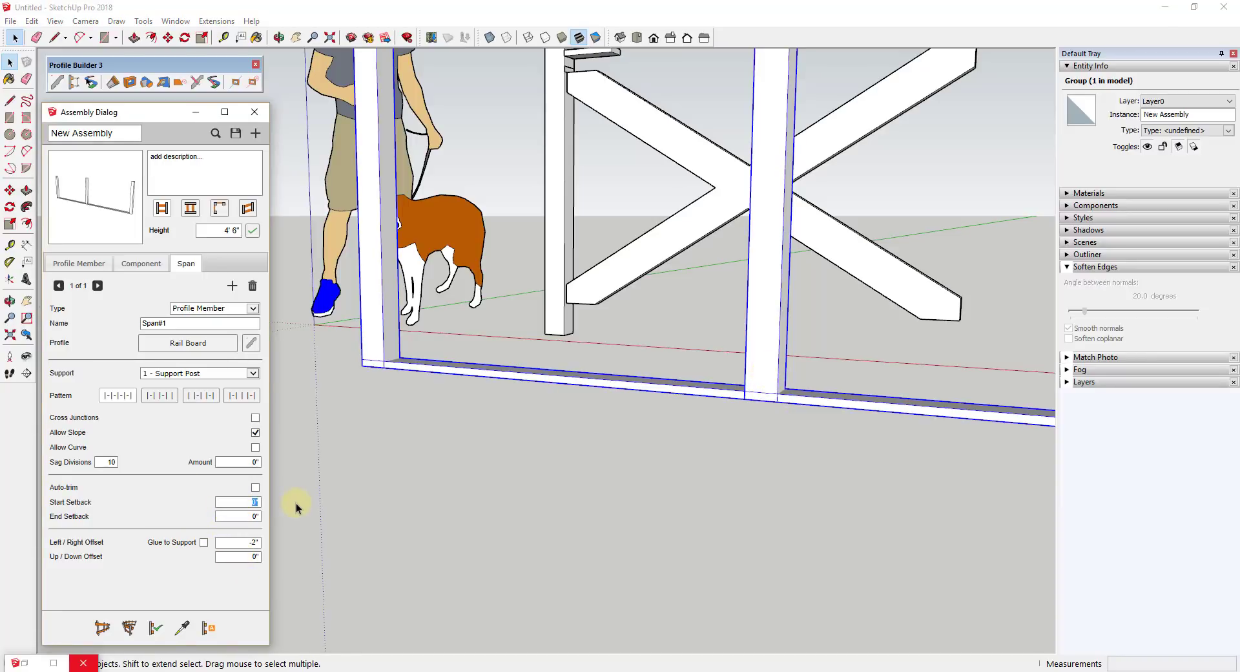
text(4)
key(Return)
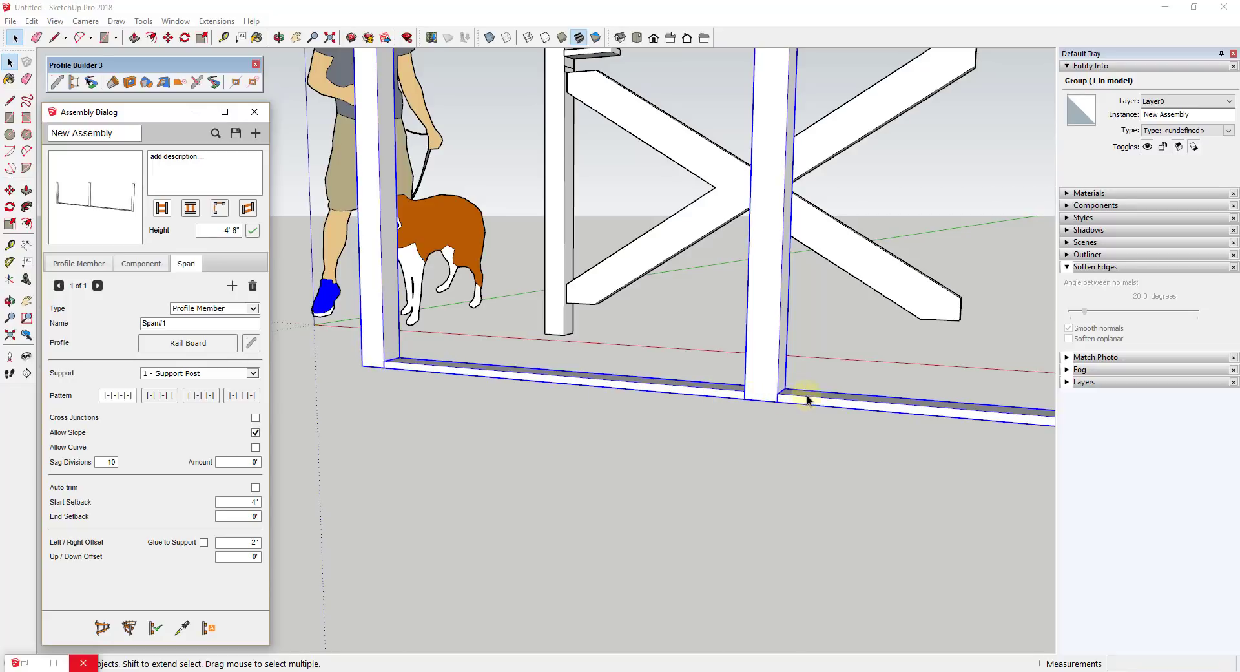
- Measure the height of the fence's middle support post from its base to its top
scroll(749, 362, down, 5)
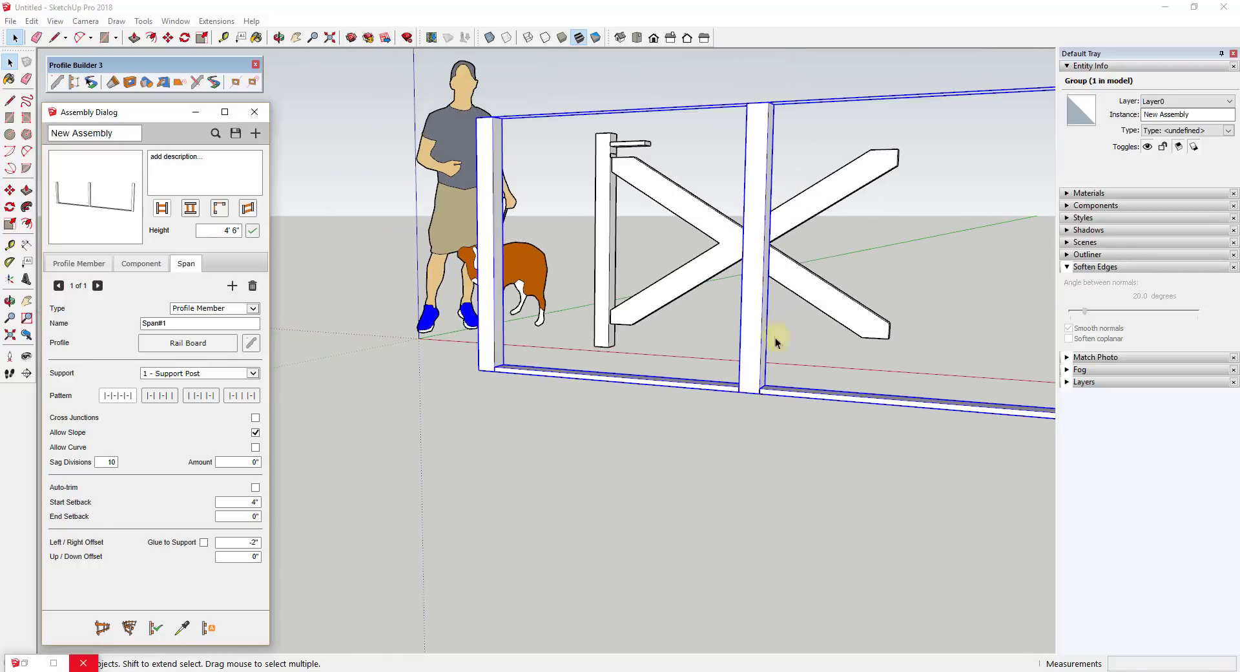
scroll(788, 308, up, 3)
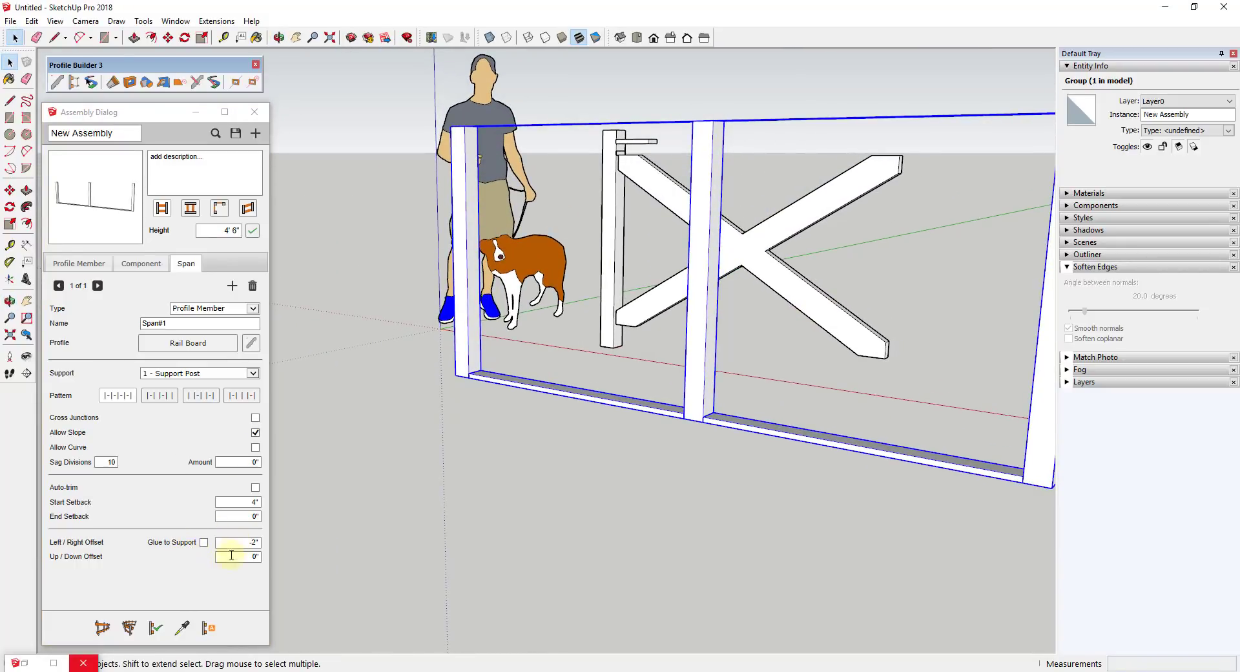
click(224, 38)
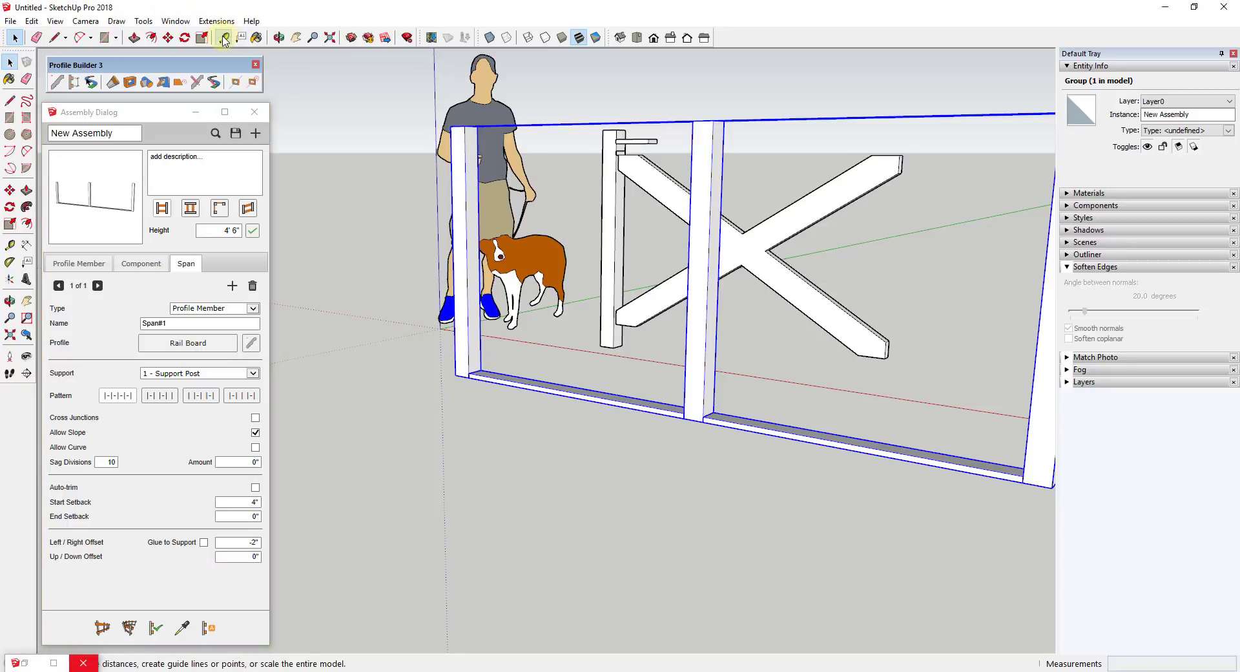
click(710, 417)
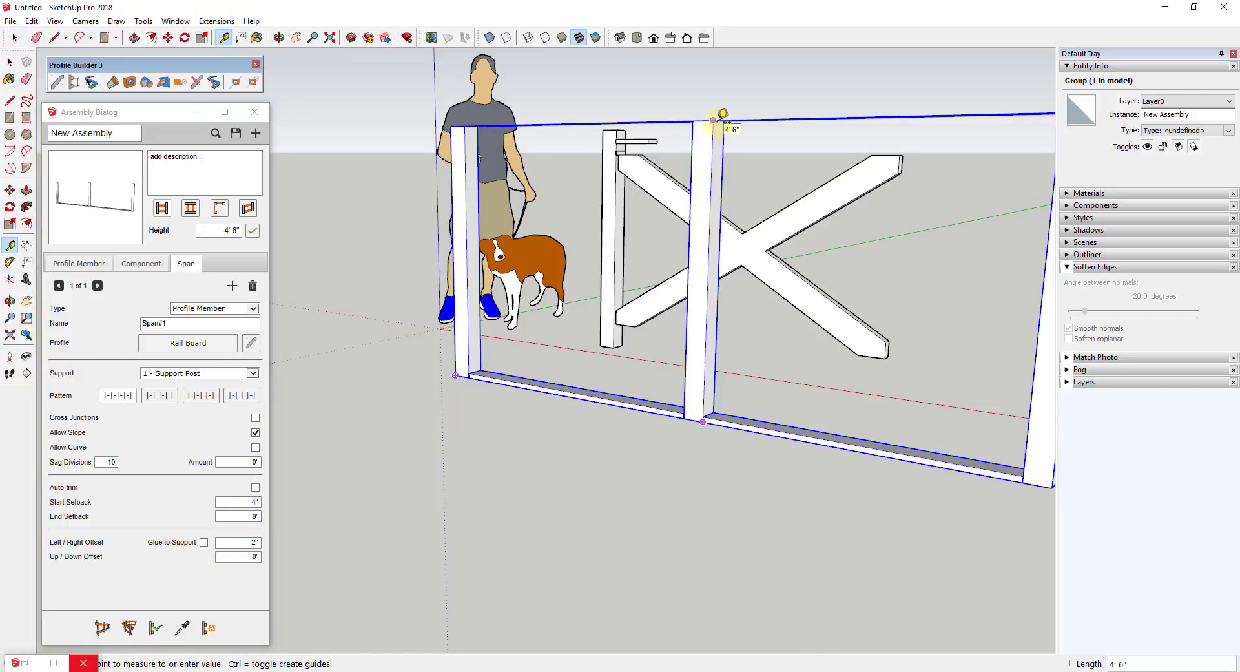
key(space)
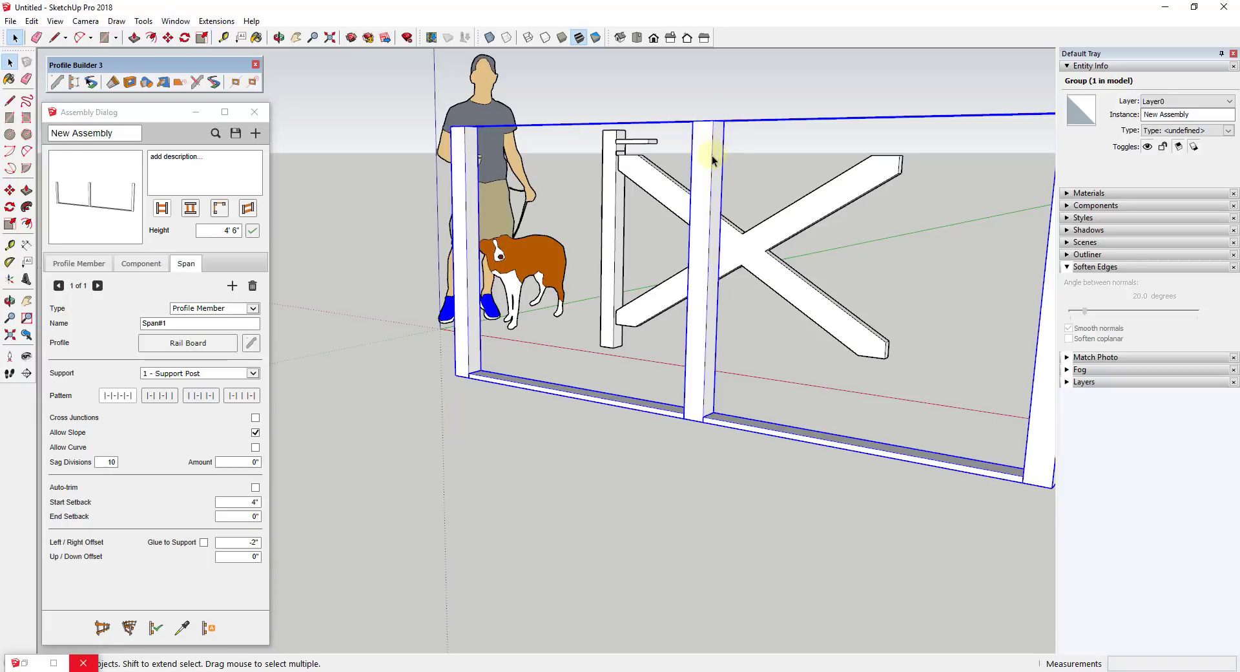
- Set the rail span's up/down offset to 4' and apply it to the selected fence assembly
click(228, 561)
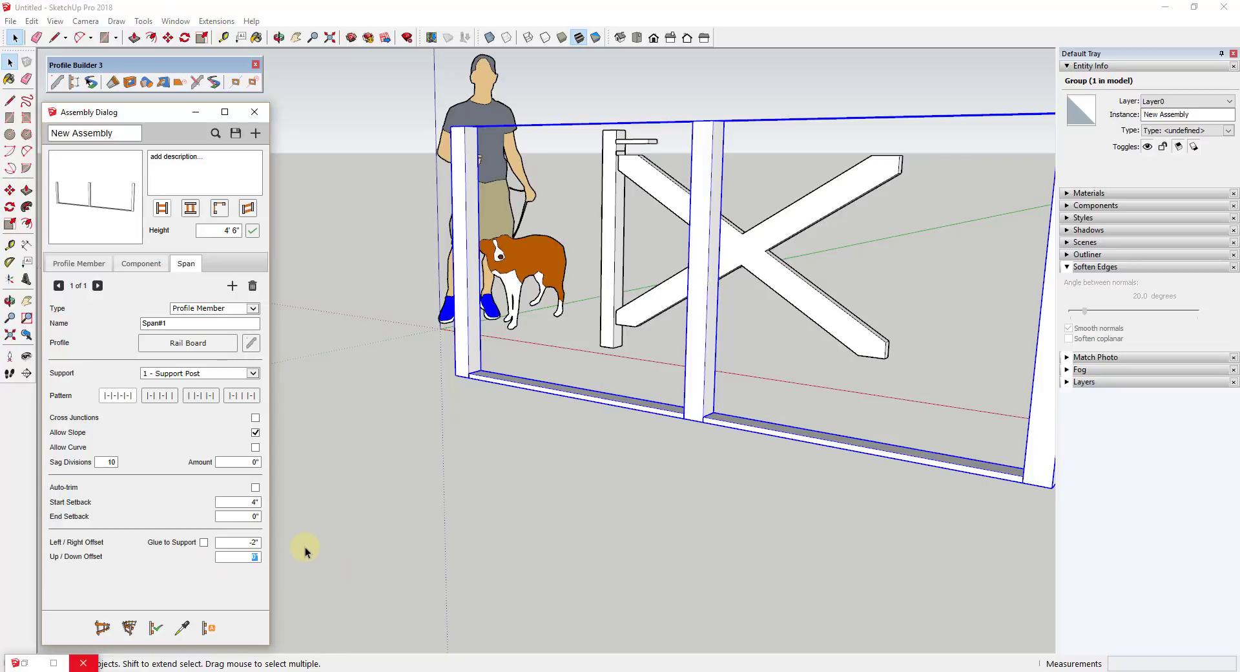
text(4'0)
key(Tab)
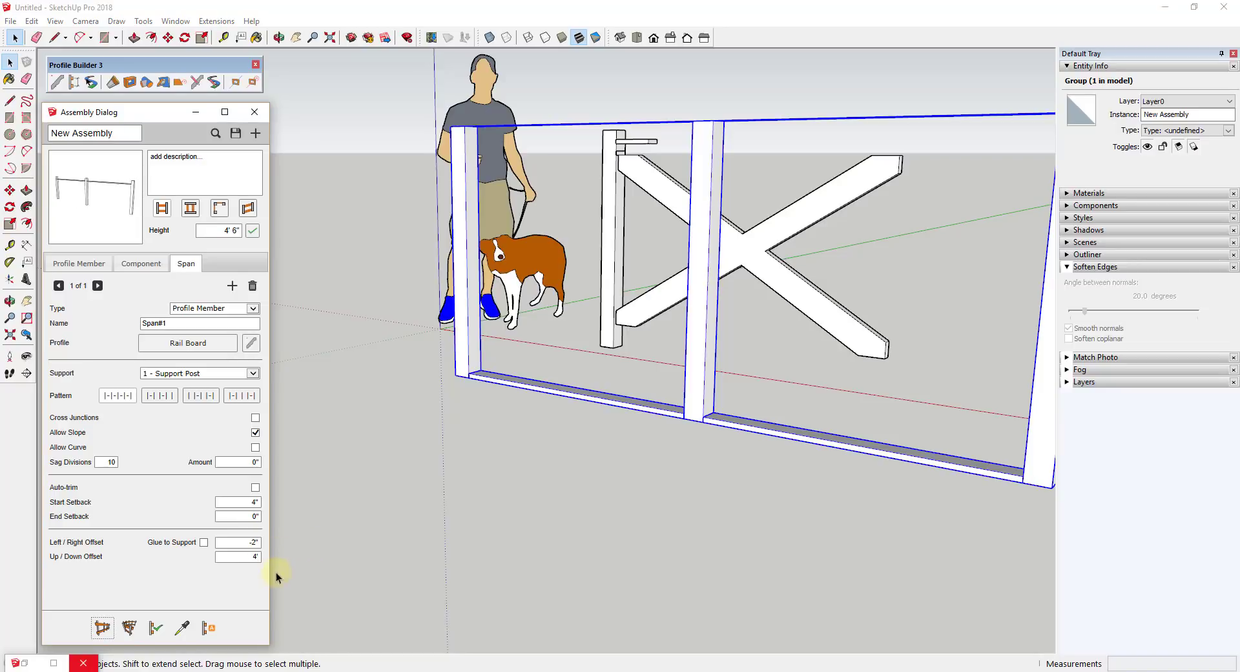
click(155, 628)
middle_click(711, 188)
middle_drag(711, 189, 706, 239)
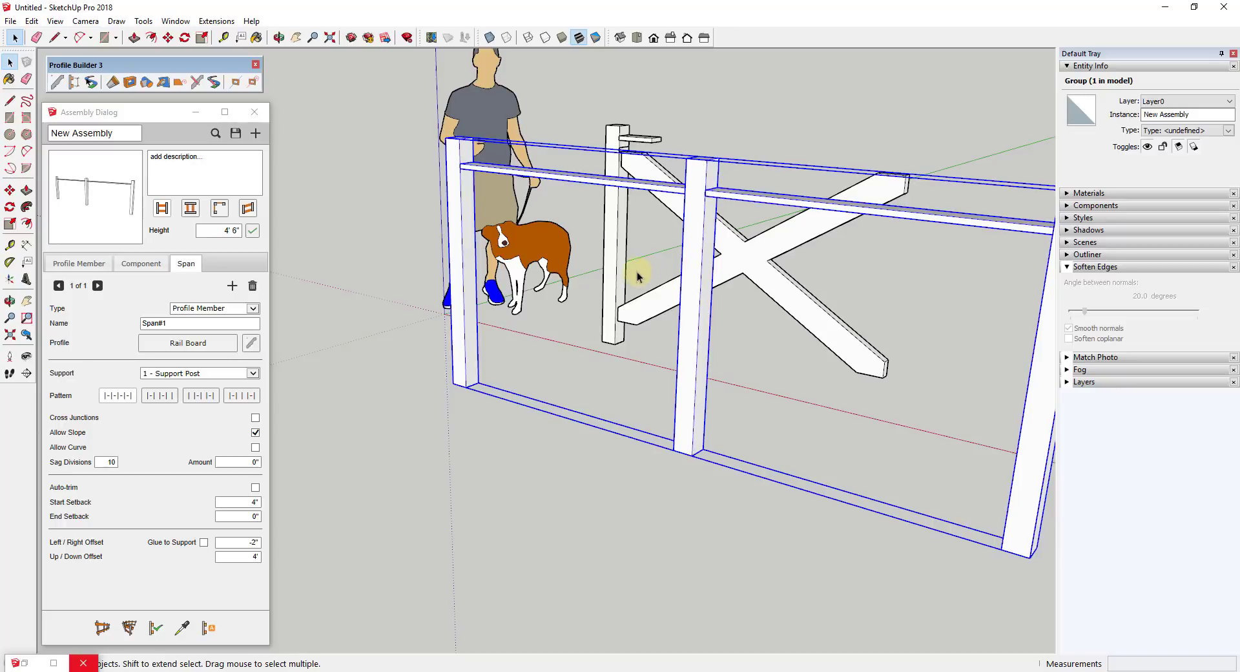
middle_drag(637, 276, 753, 207)
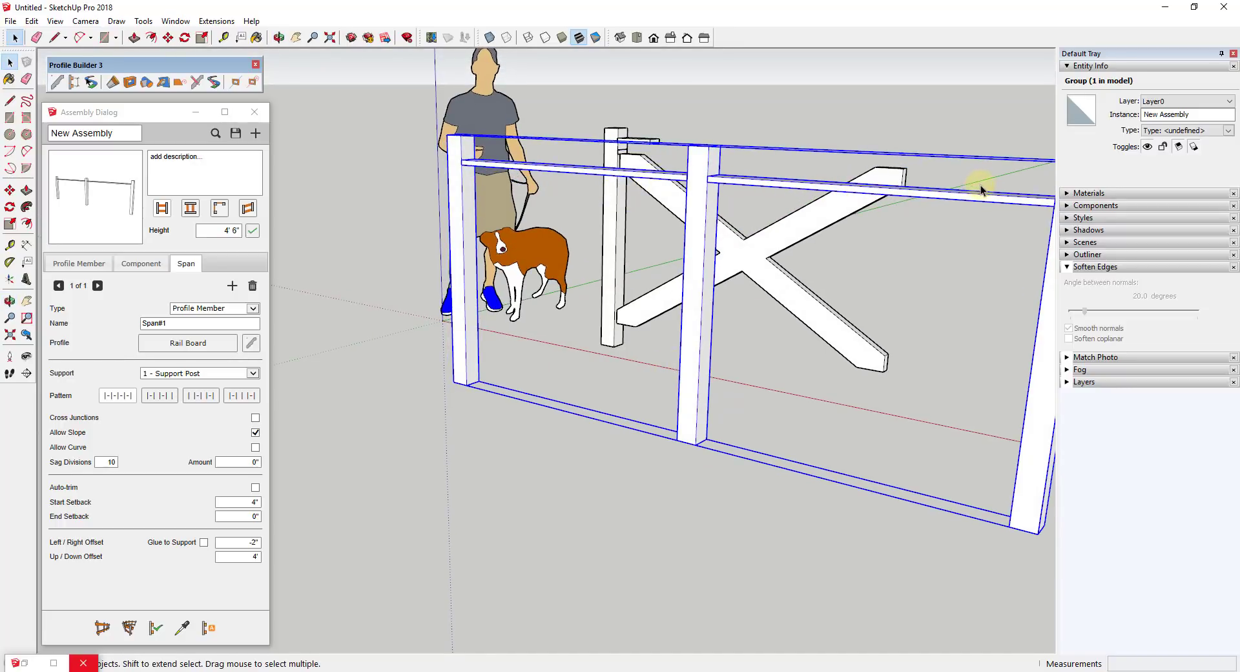
middle_drag(864, 244, 880, 206)
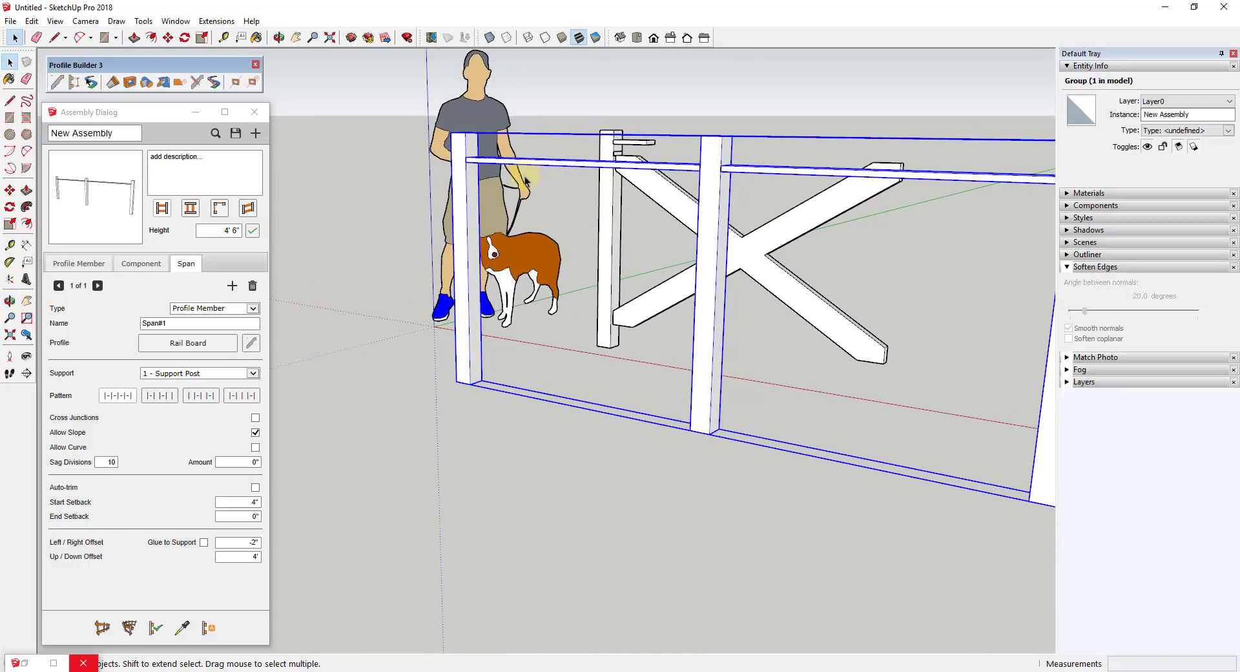
- Measure the height from the sample post's base to the lower end of its cross brace
scroll(613, 343, up, 5)
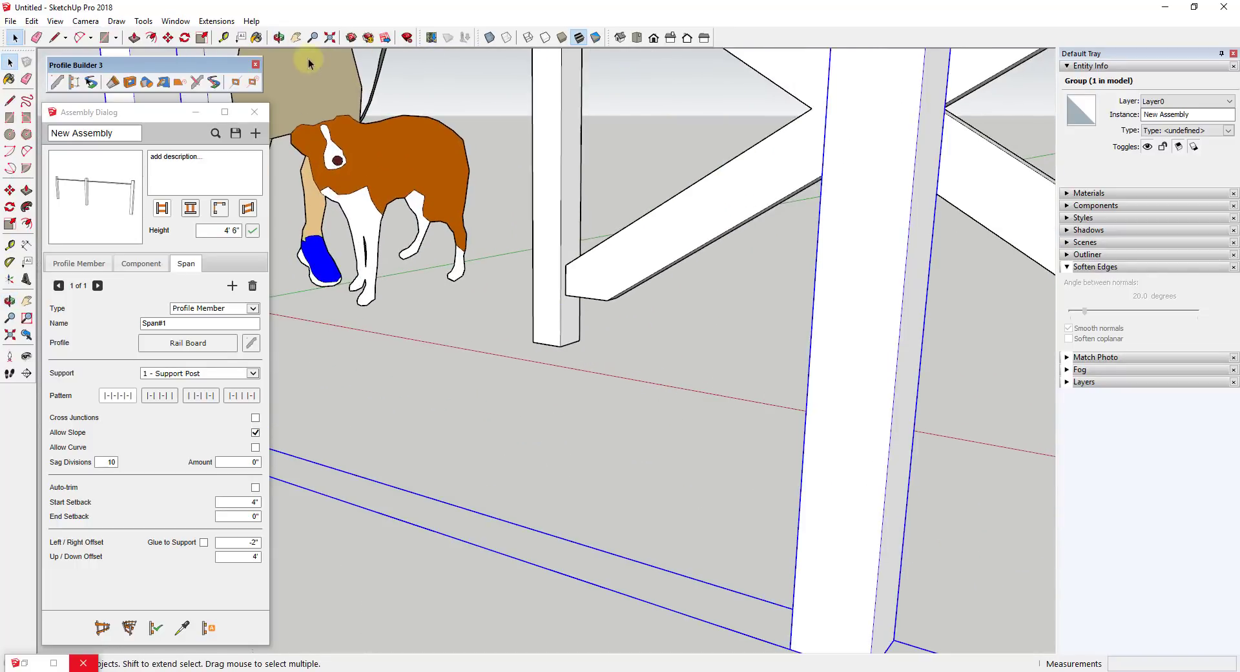
click(224, 38)
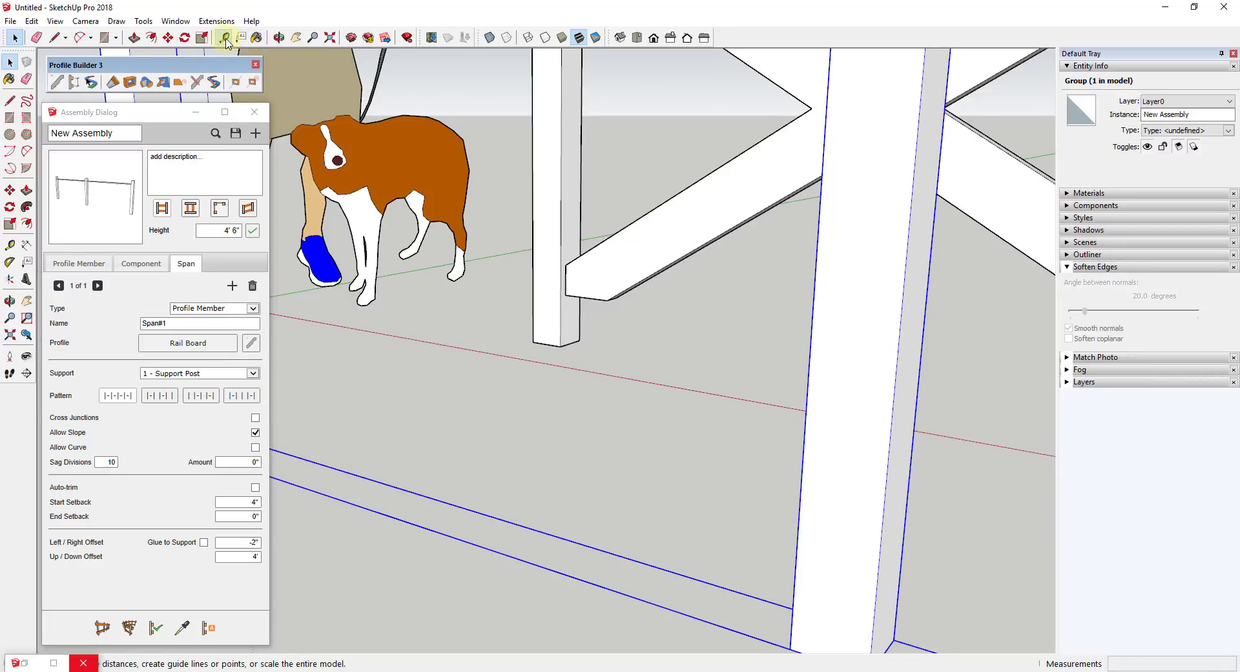
click(570, 343)
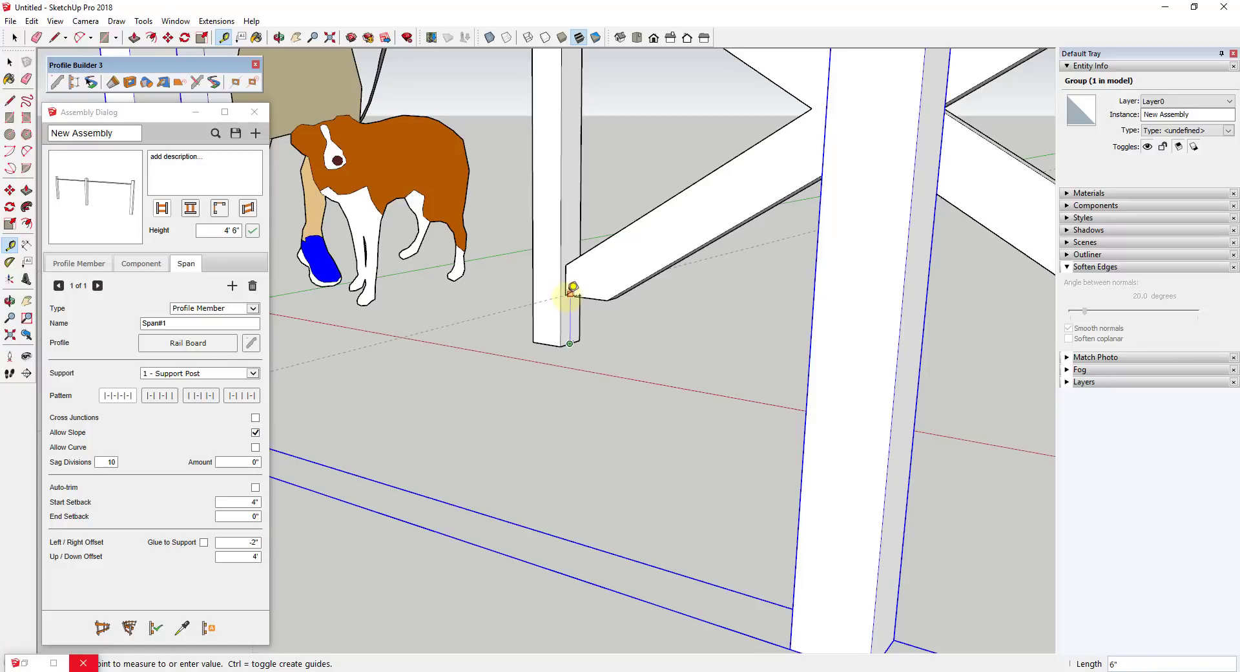
key(space)
scroll(573, 285, down, 6)
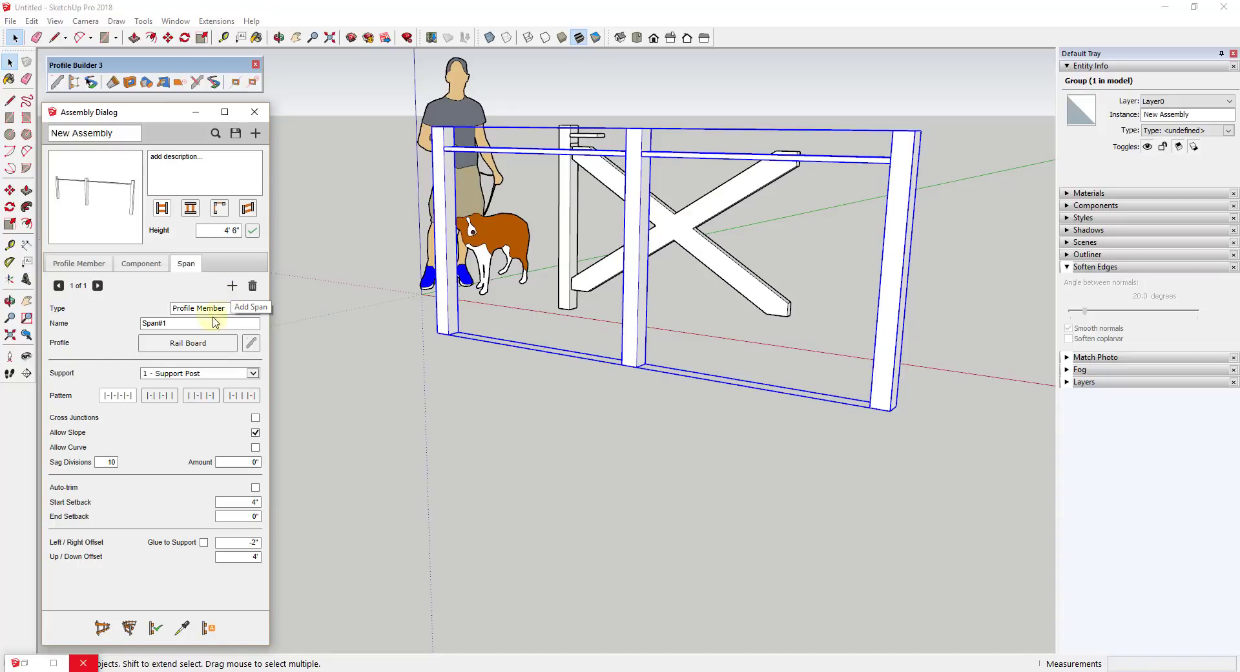
- Rename the existing rail span as Top Board
drag(194, 323, 119, 327)
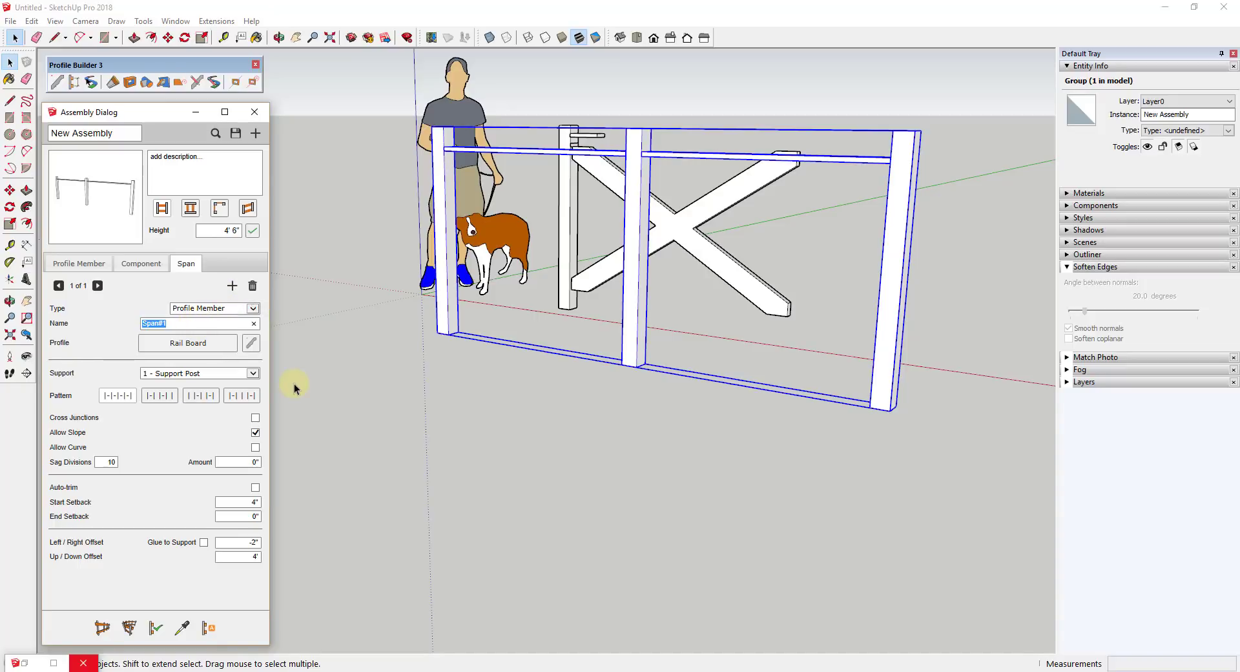
text(Top Board)
key(Tab)
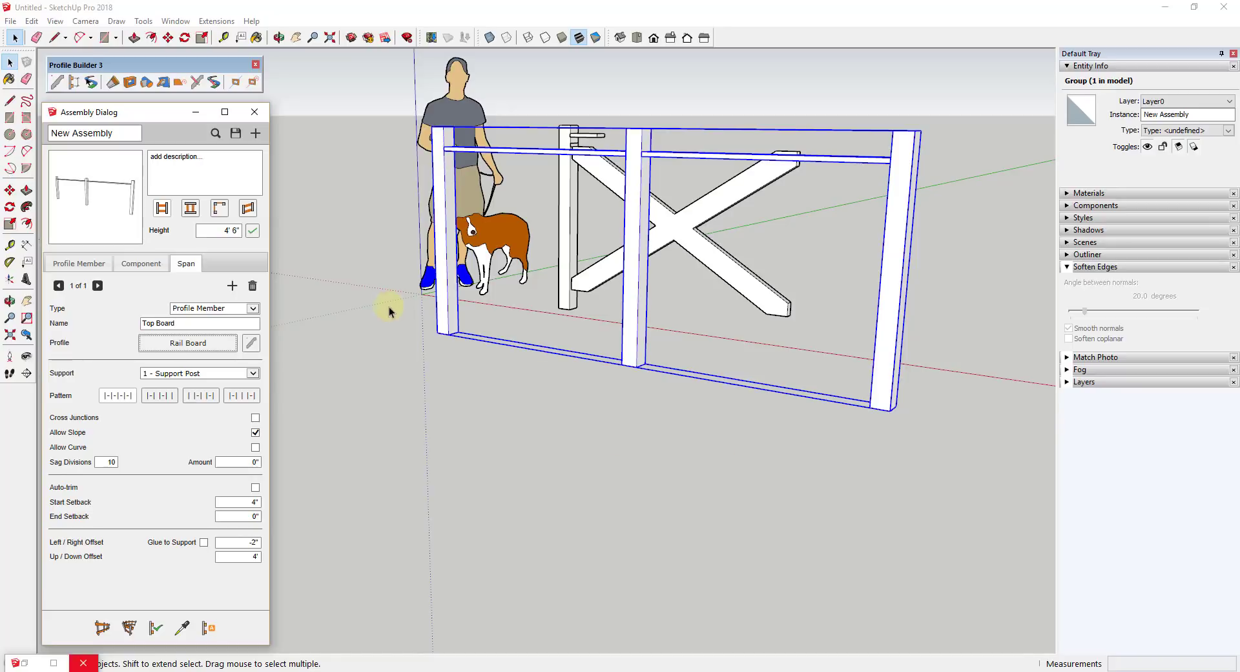
- Add a second Rail Board span to the assembly and name it Bottom Board
click(231, 285)
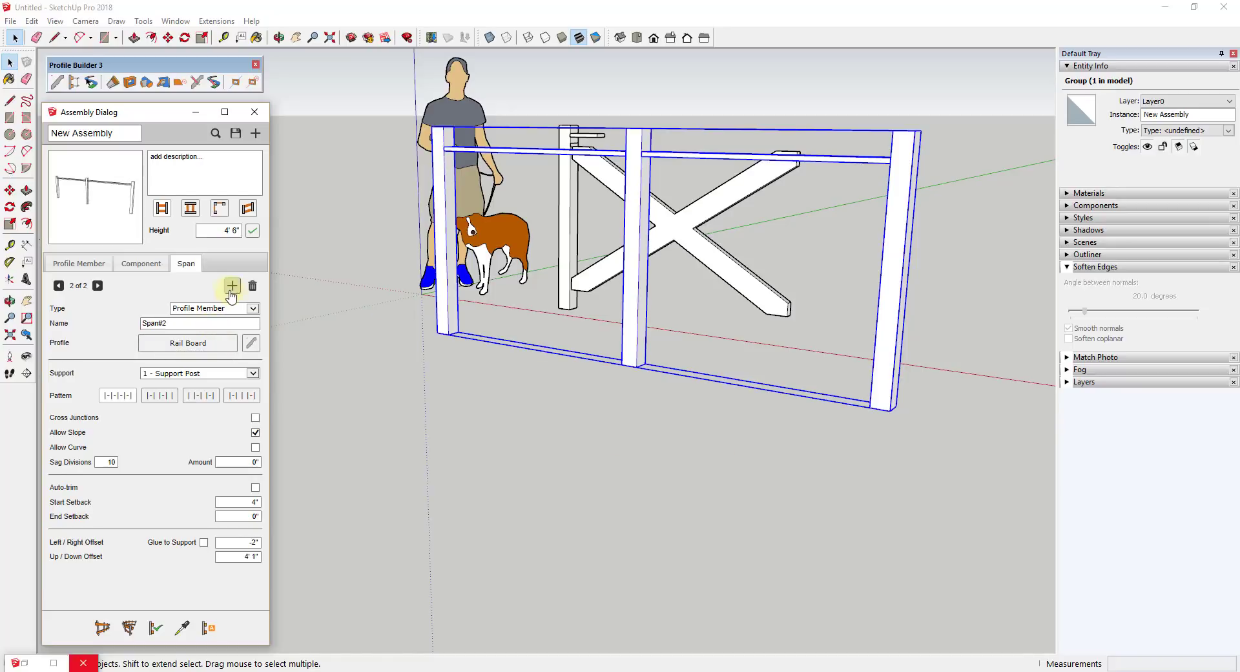
click(179, 322)
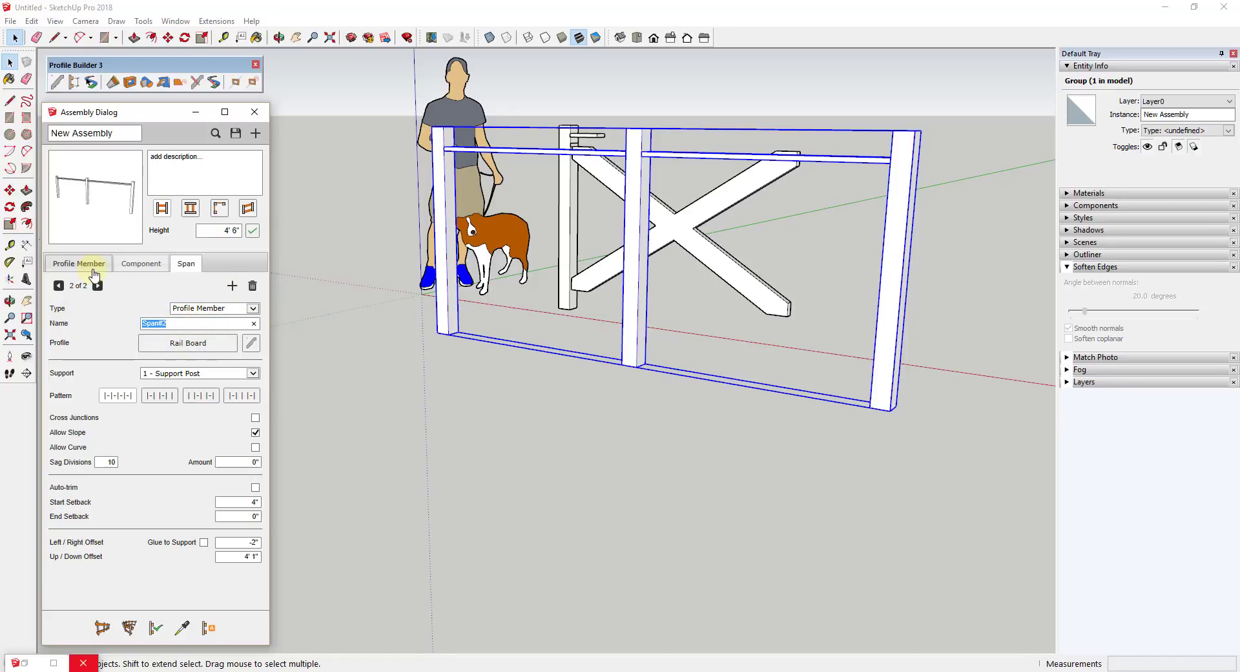
text(Bottom Board)
key(Tab)
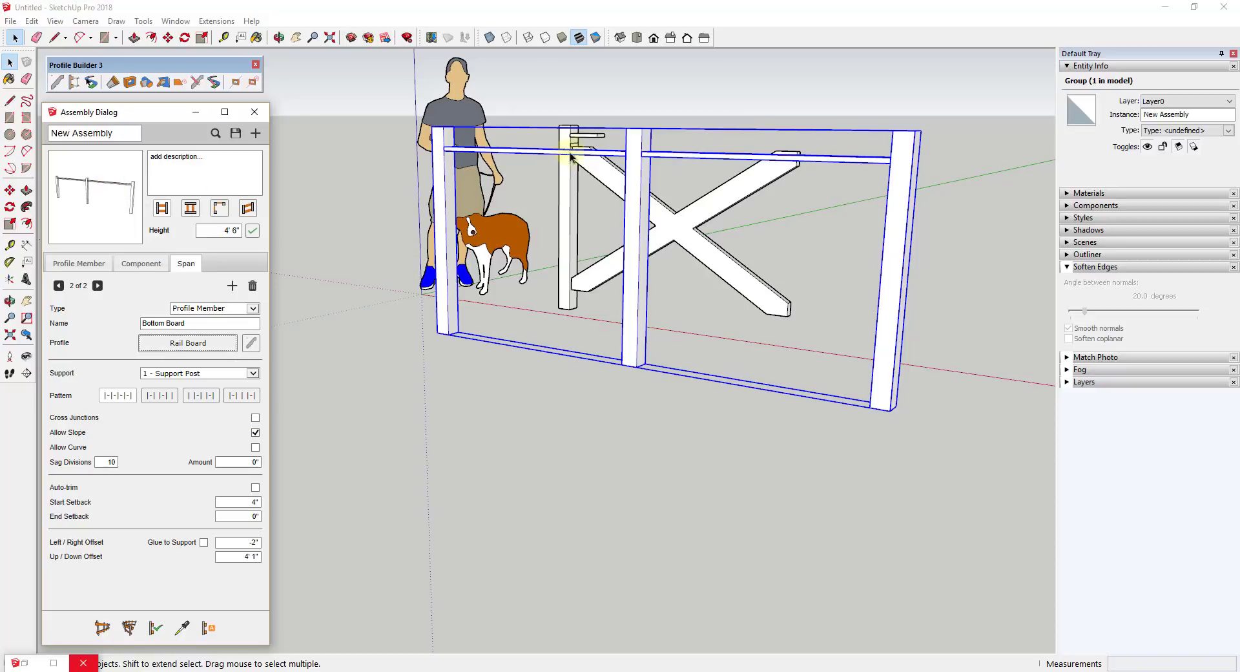
- Set the Bottom Board span's up/down offset to 6" and apply it to the selected fence assembly
click(227, 557)
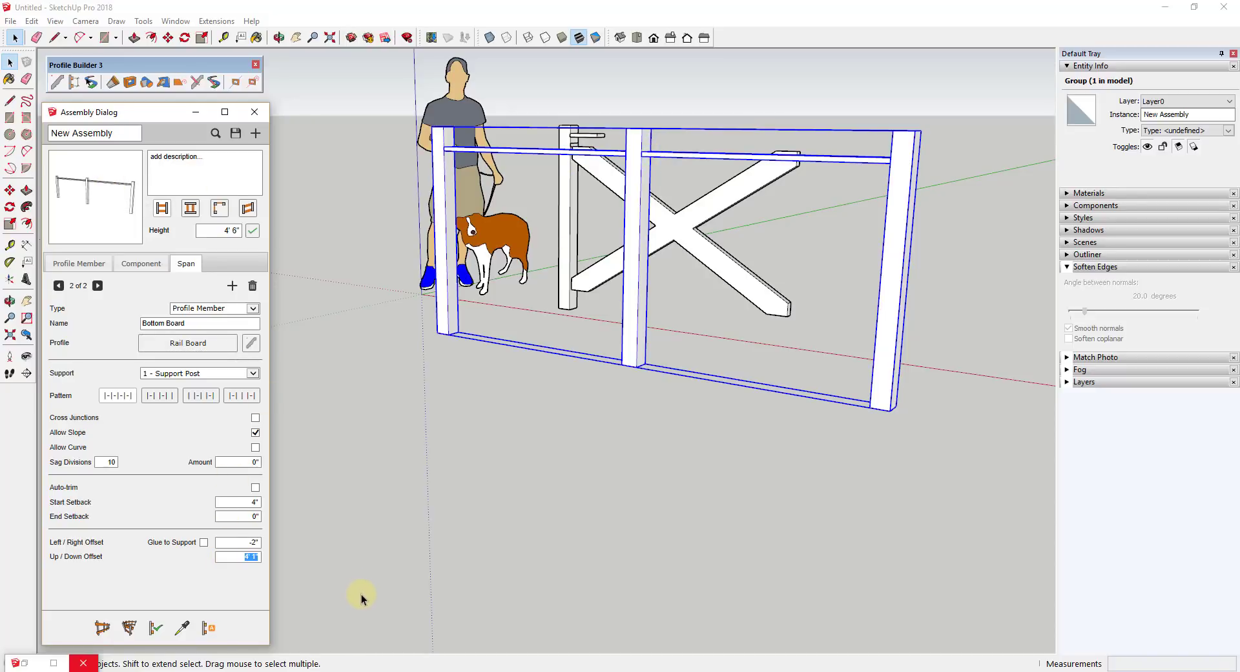
text(6)
key(Return)
click(156, 628)
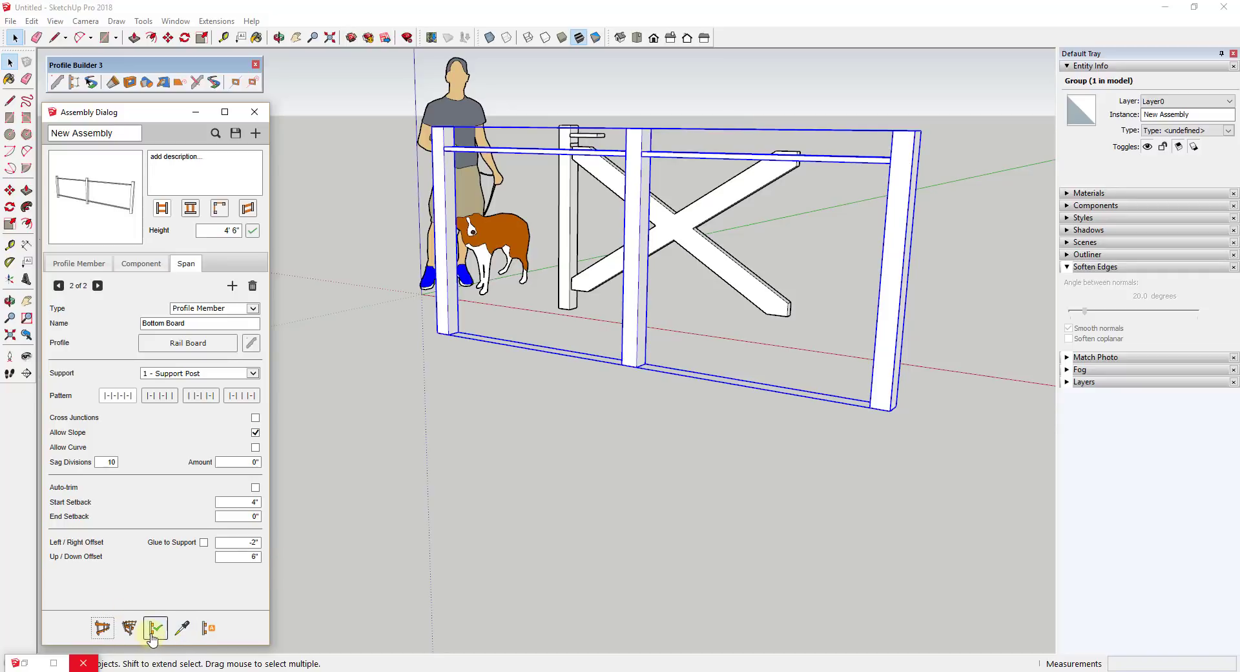
scroll(678, 321, up, 3)
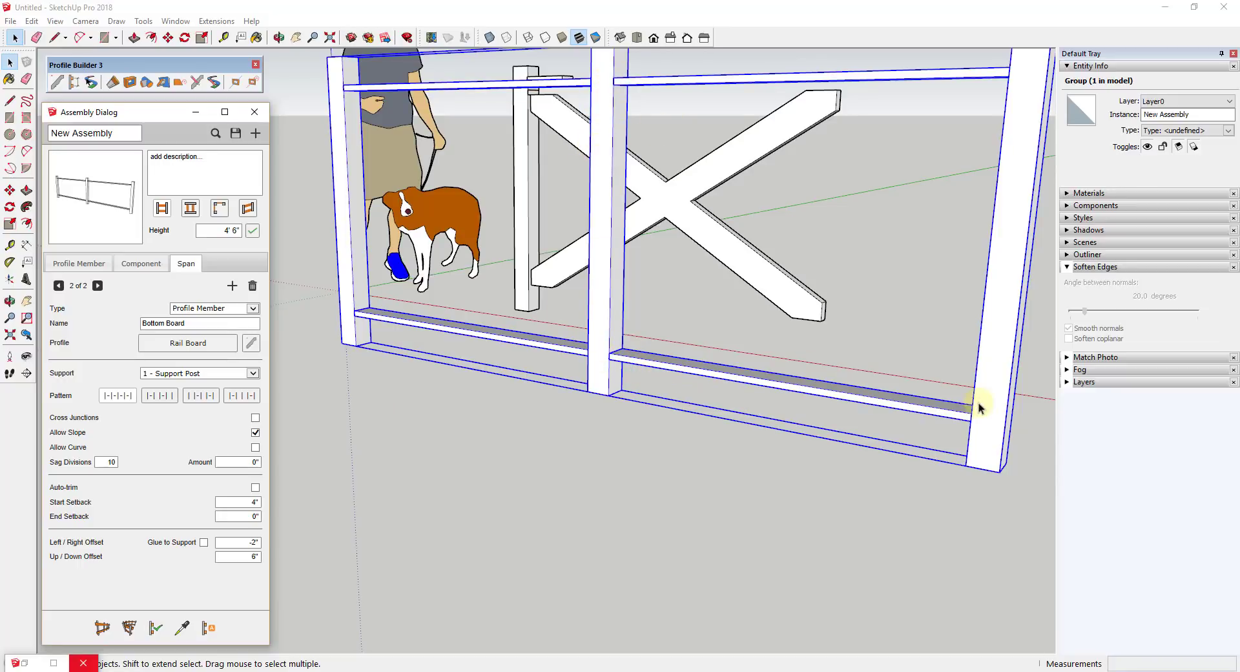
scroll(603, 342, down, 4)
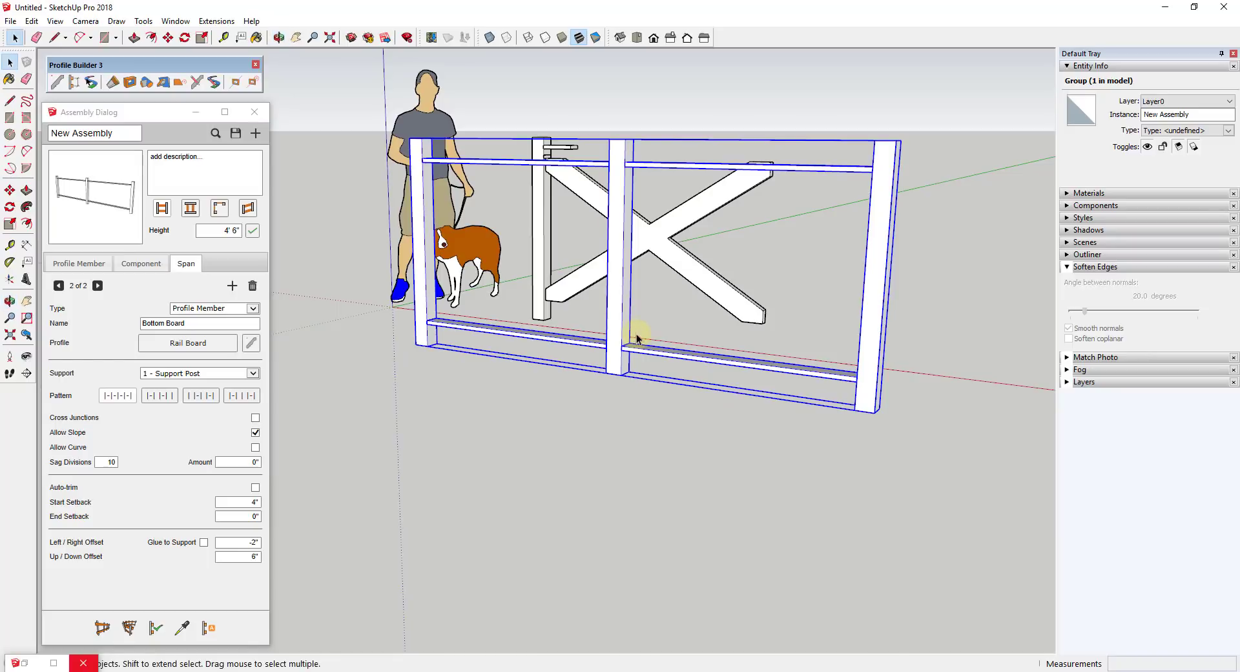
middle_drag(636, 337, 648, 349)
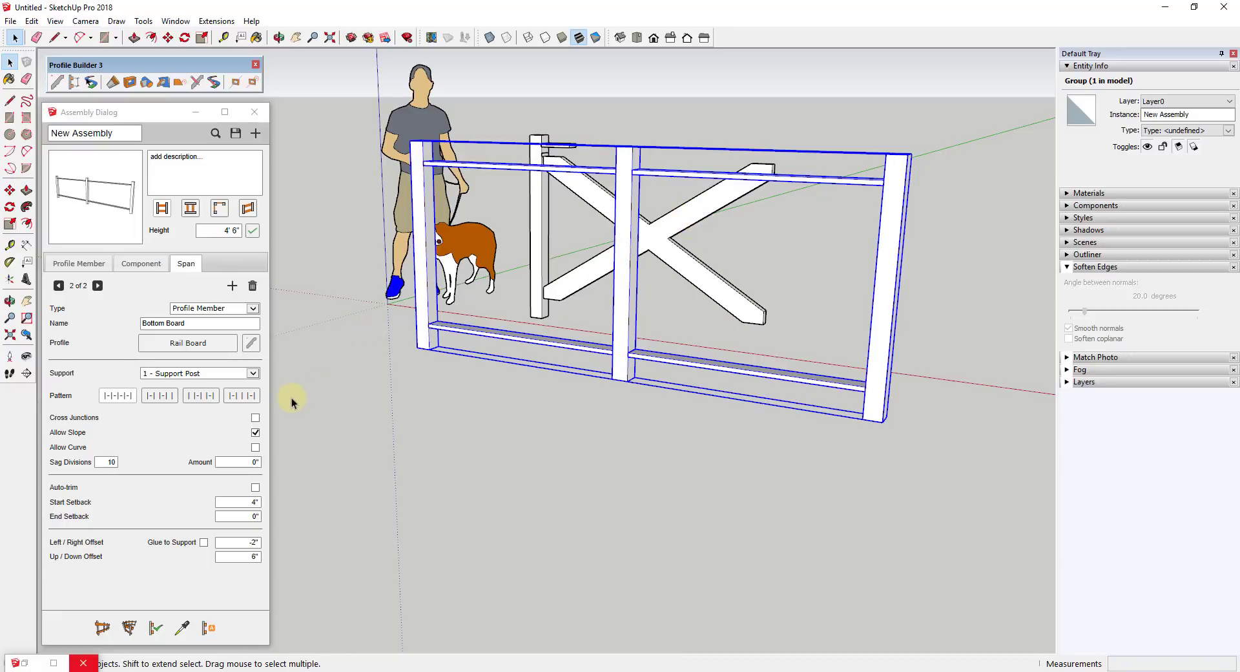
- Add a third span of type Component and pick the X-shaped cross brace in the model as its component
click(231, 288)
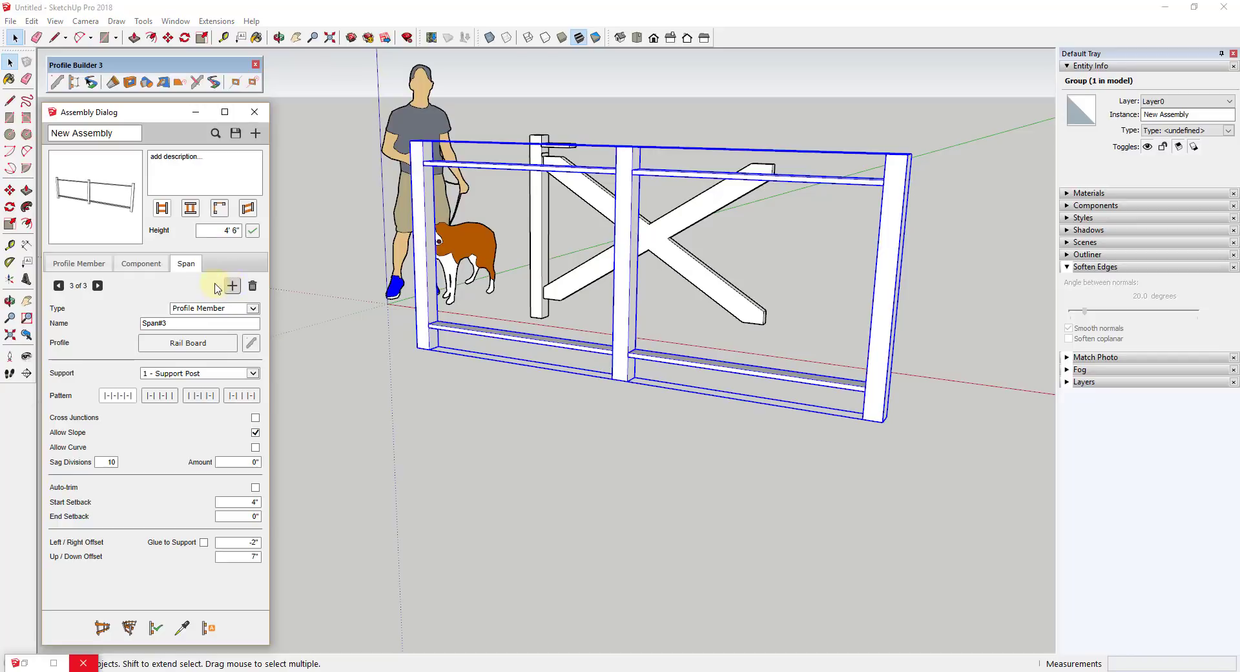
click(244, 310)
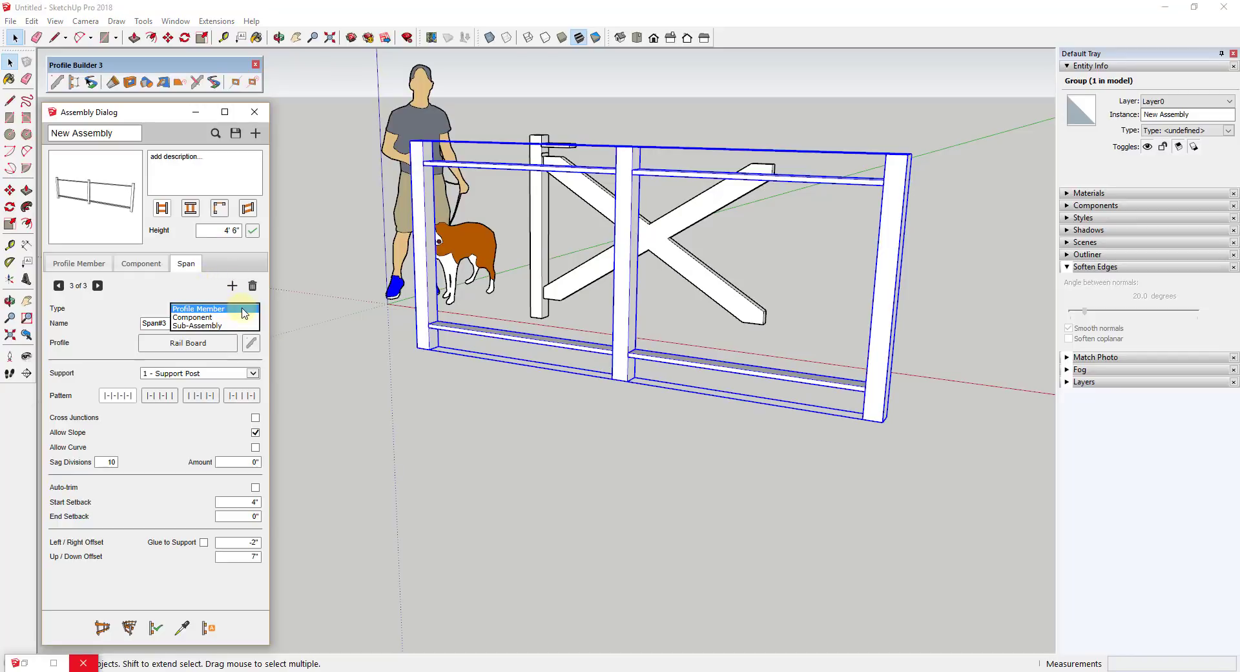
click(194, 317)
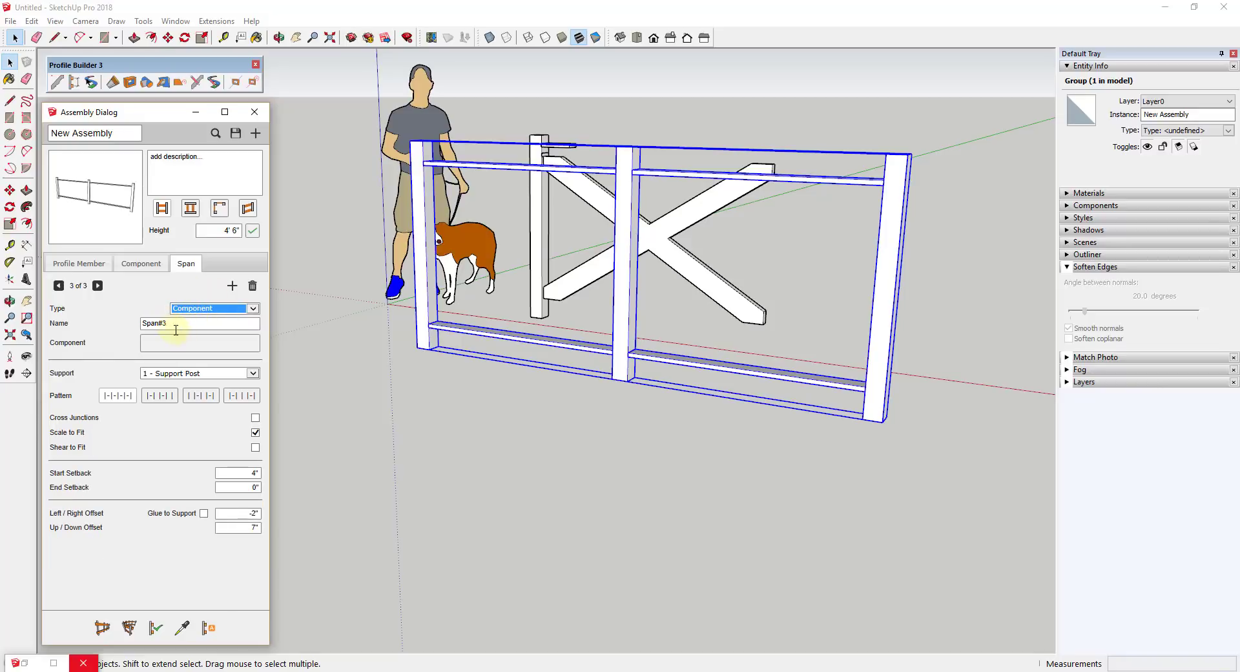
click(206, 347)
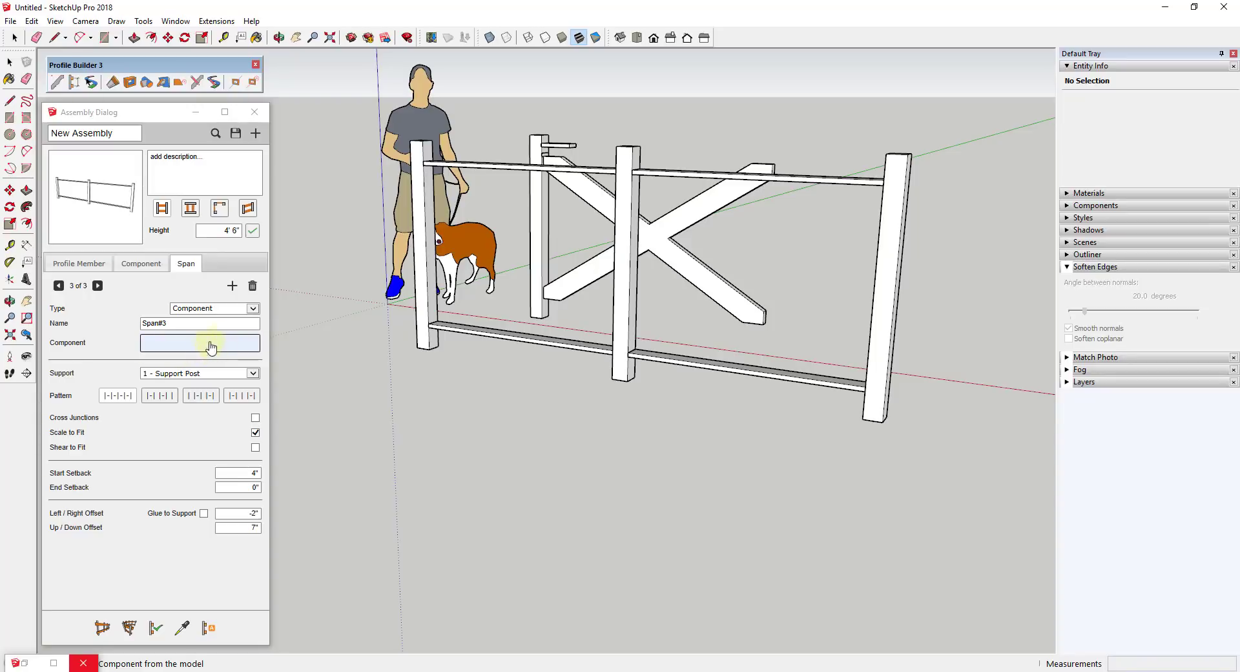
click(709, 198)
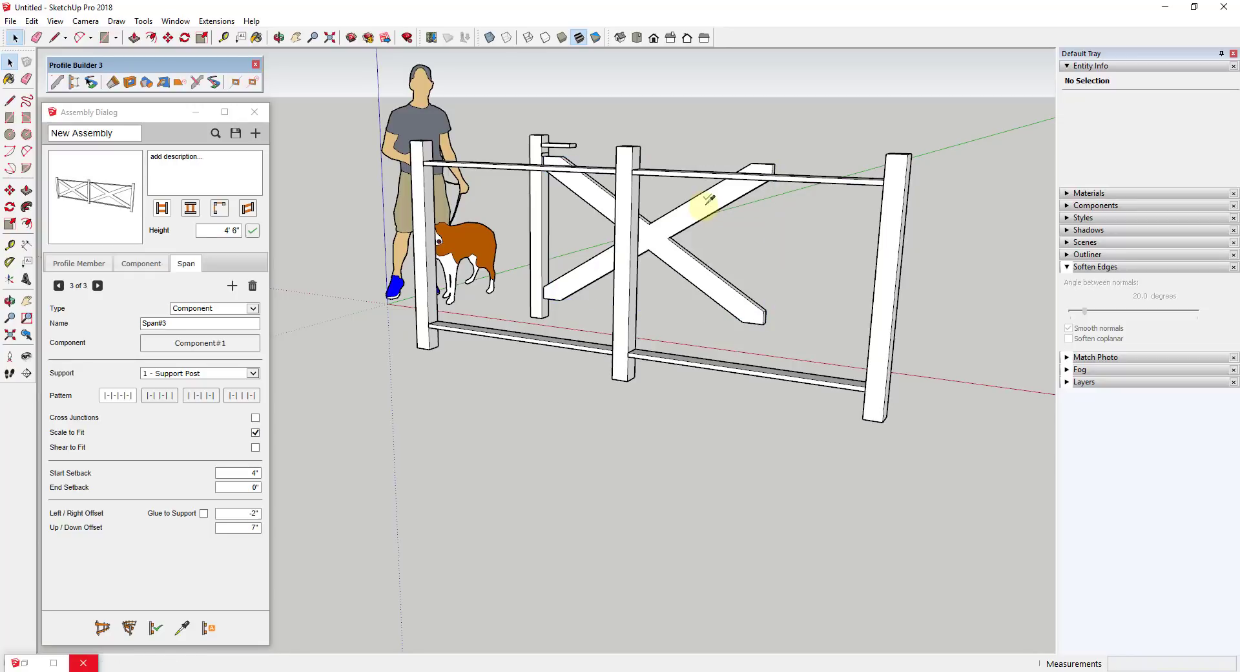
click(117, 204)
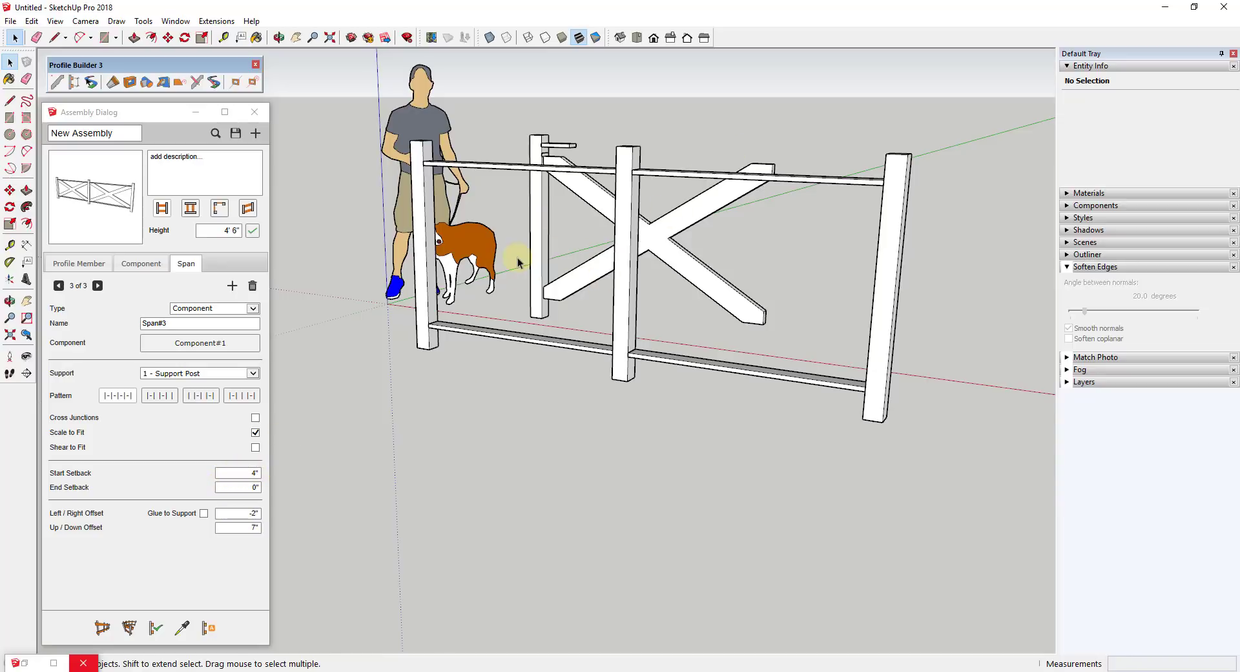
- Set the cross-brace span's start setback, left/right offset and up/down offset to 0"
click(245, 474)
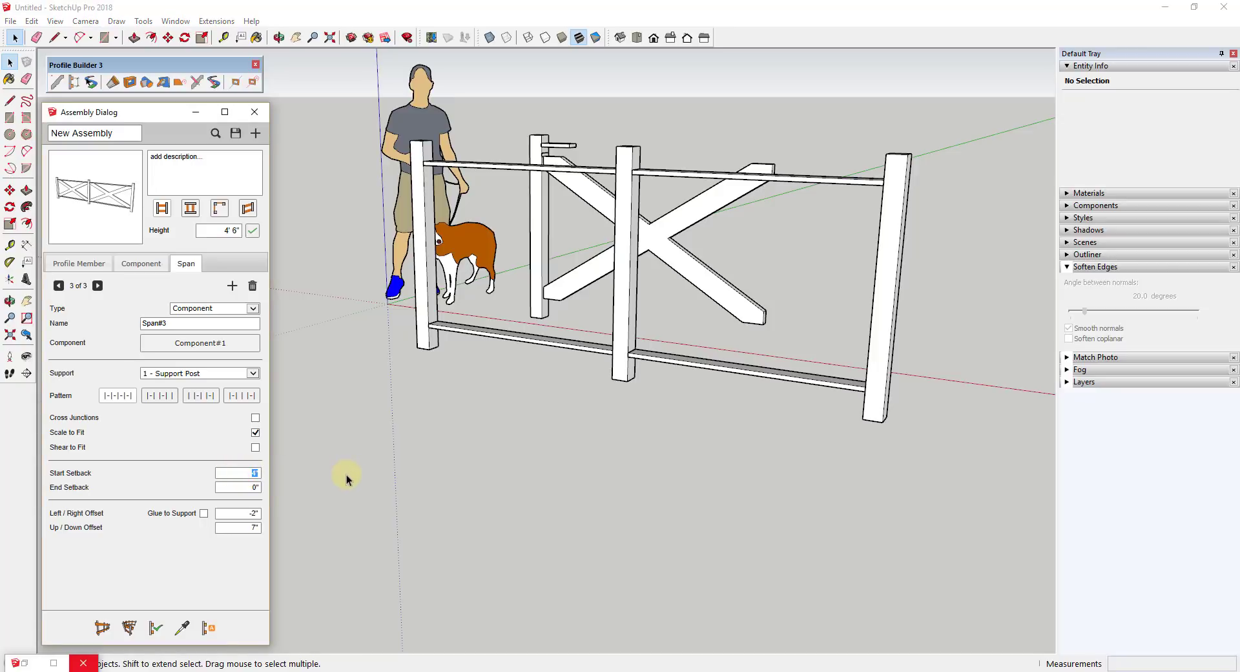
text(0)
key(Tab)
key(Tab)
key(Tab)
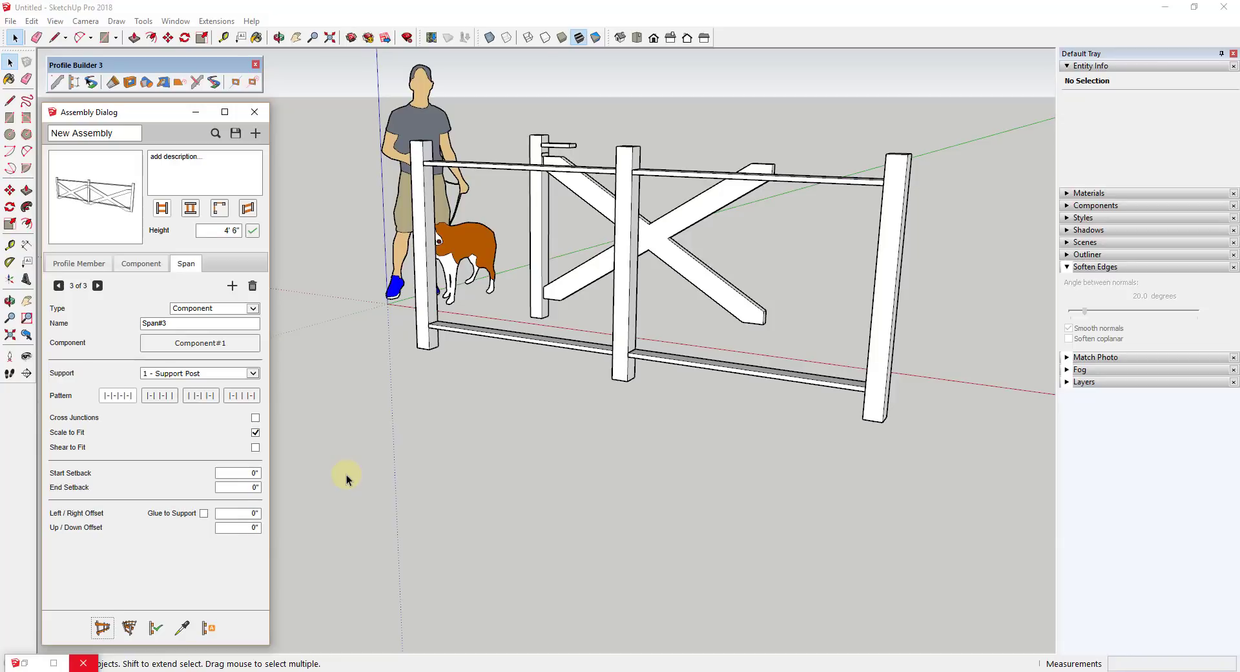
- Select the fence assembly in the model and apply the cross-brace span settings to it
click(155, 629)
click(206, 409)
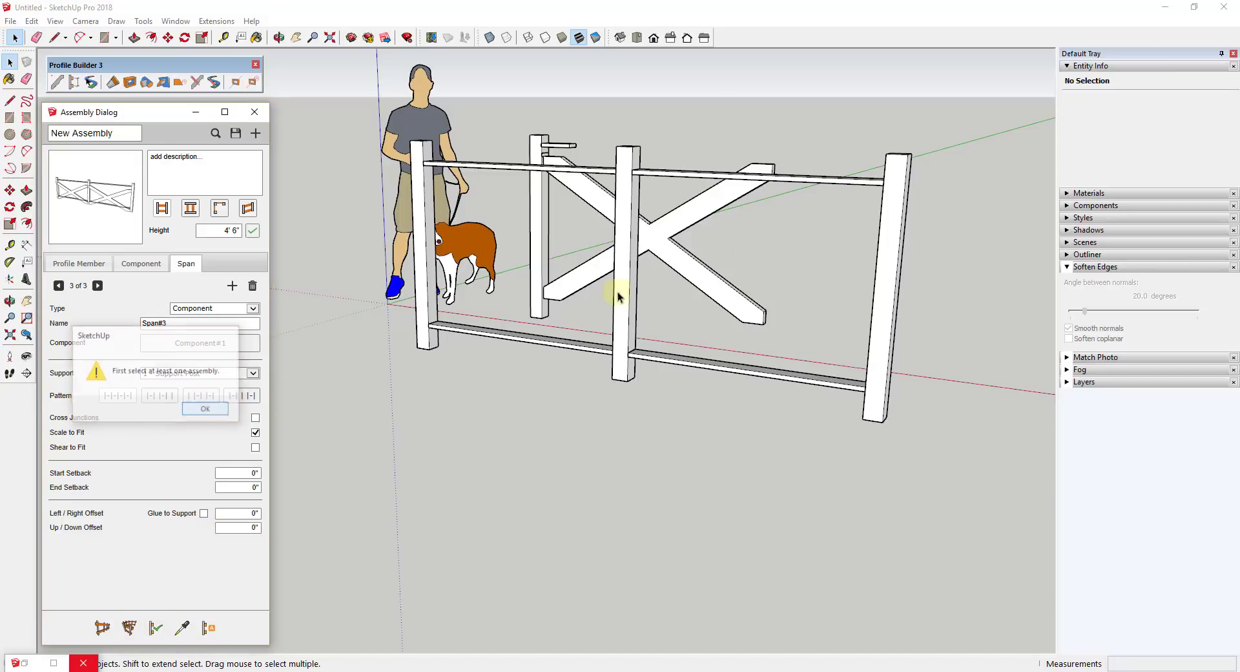
click(625, 226)
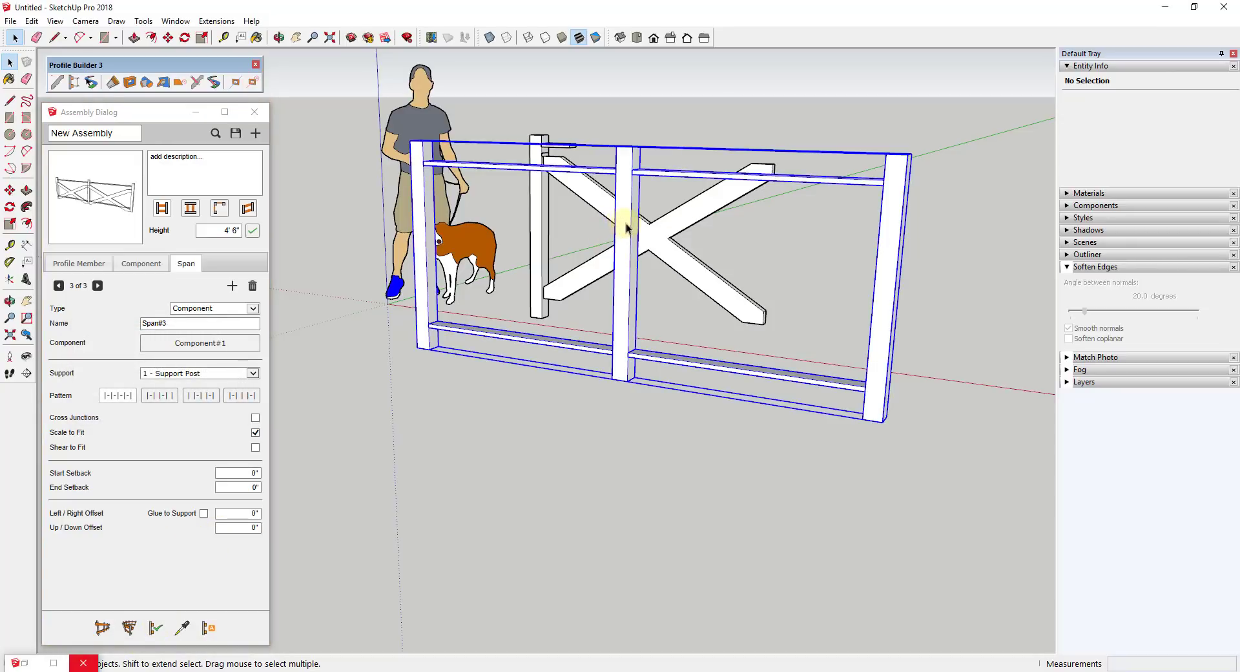
click(155, 629)
scroll(622, 263, up, 3)
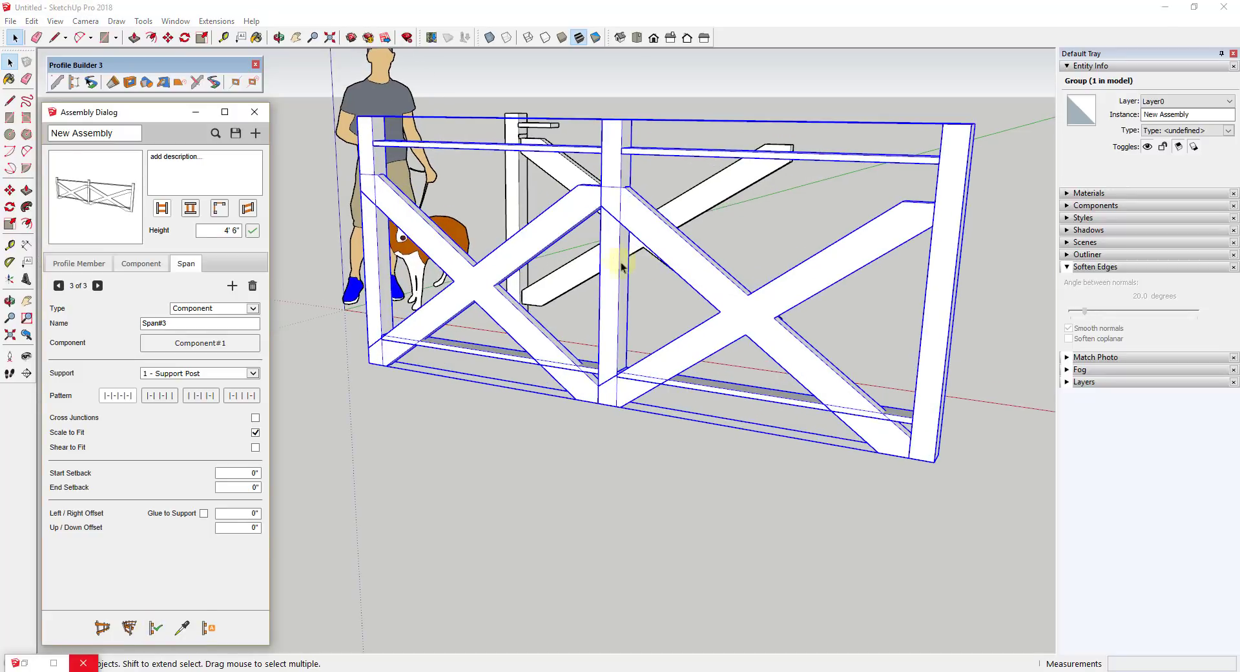
- Build a test run of the fence assembly about 50' long beside the existing one
mouse_move(623, 263)
middle_down()
mouse_move(637, 213)
mouse_move(637, 226)
middle_up()
middle_drag(454, 285, 605, 211)
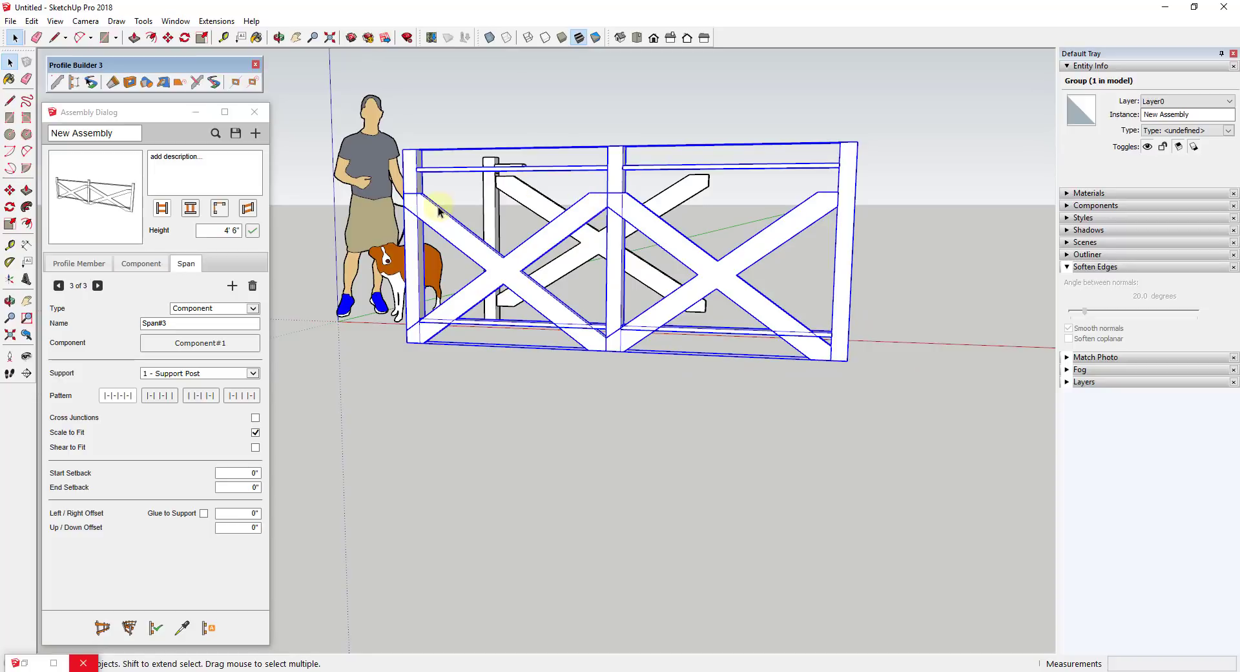
scroll(571, 250, down, 3)
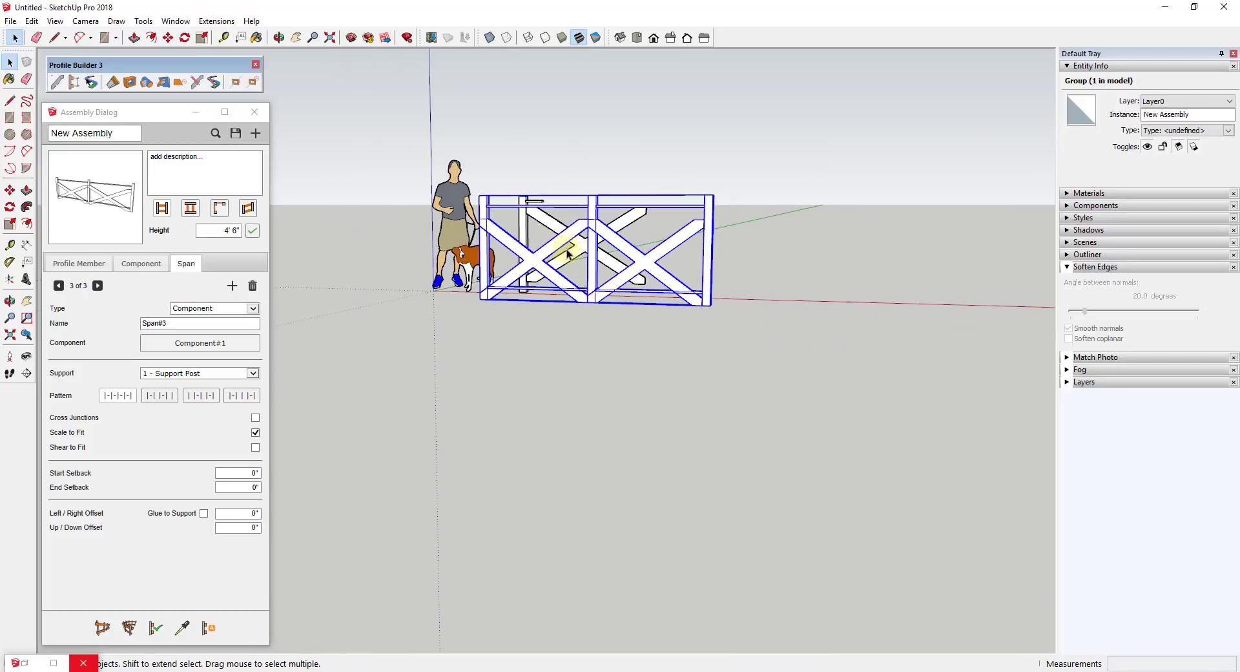
middle_drag(570, 244, 545, 238)
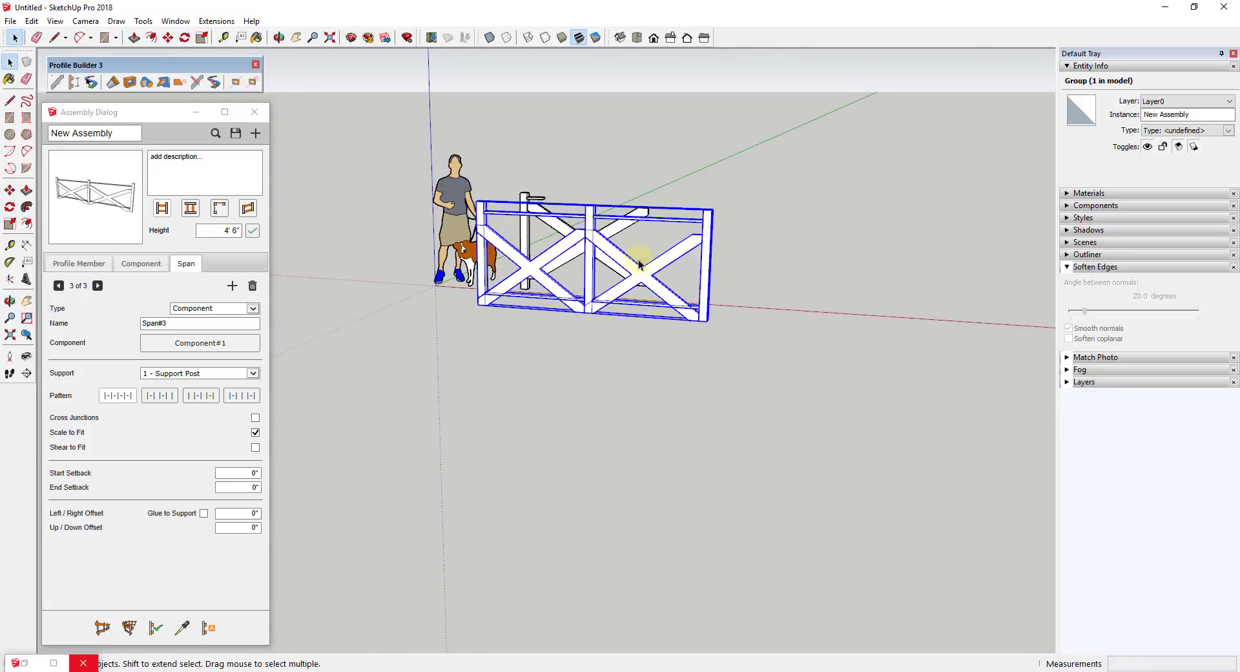
scroll(613, 251, down, 2)
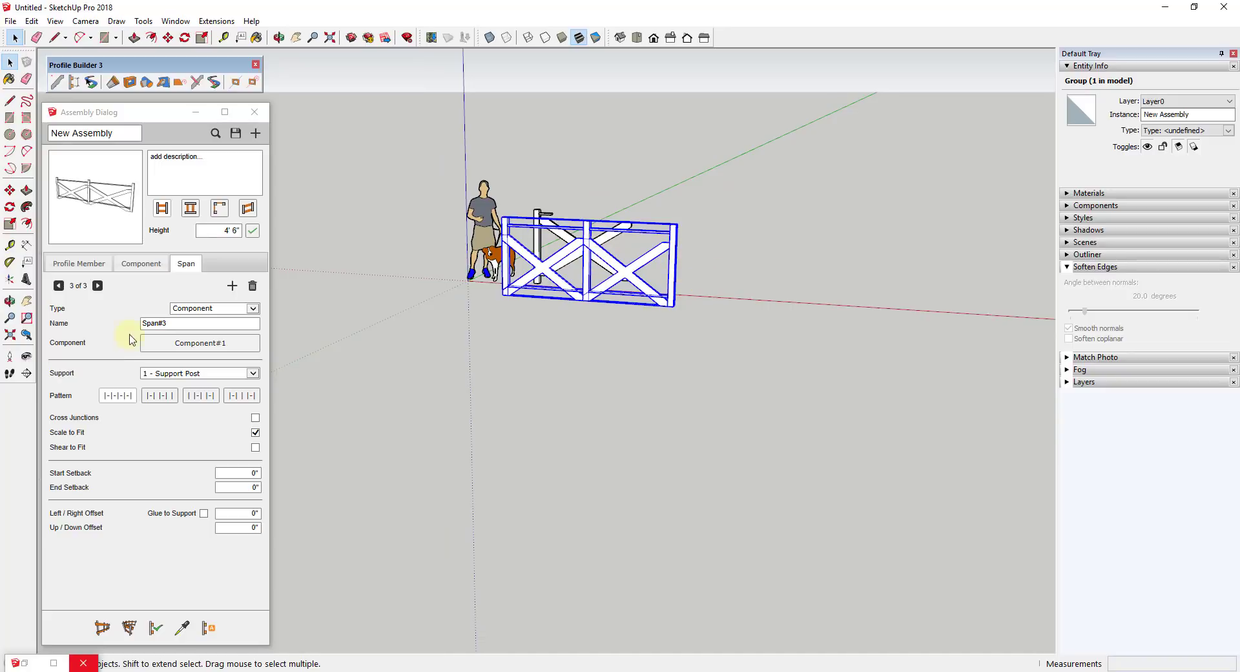
click(103, 626)
click(767, 261)
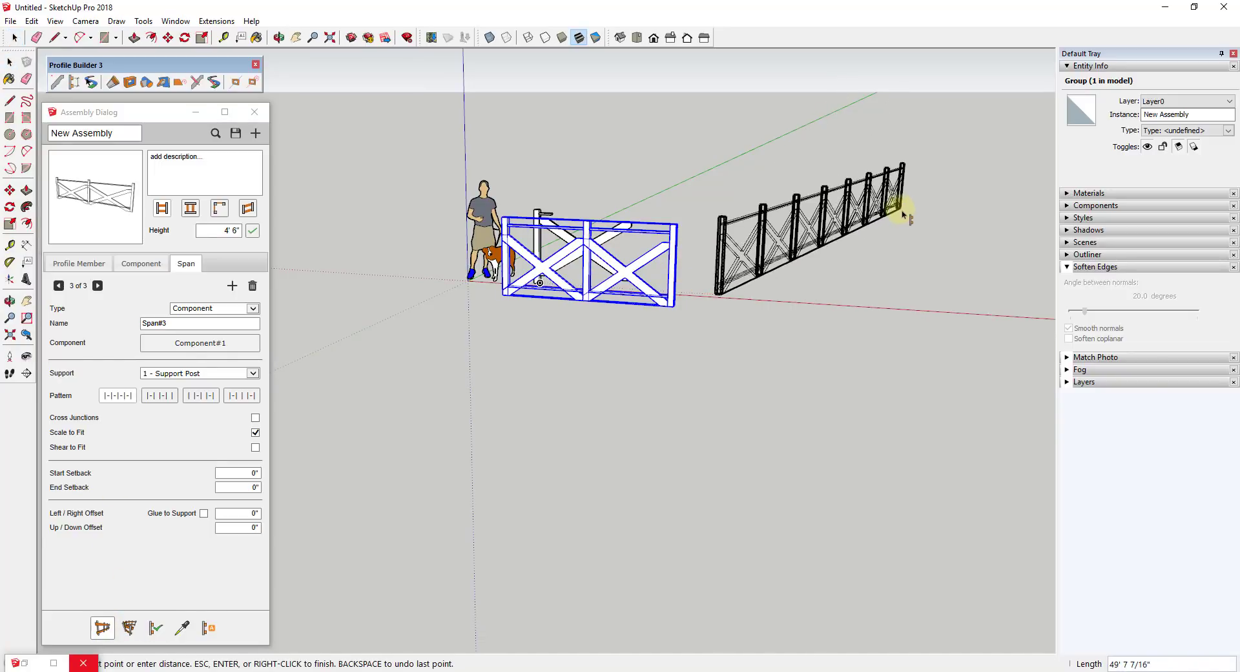
double_click(903, 198)
middle_drag(913, 213, 862, 226)
- Erase the long test fence run and reselect the original two-bay fence assembly
key(e)
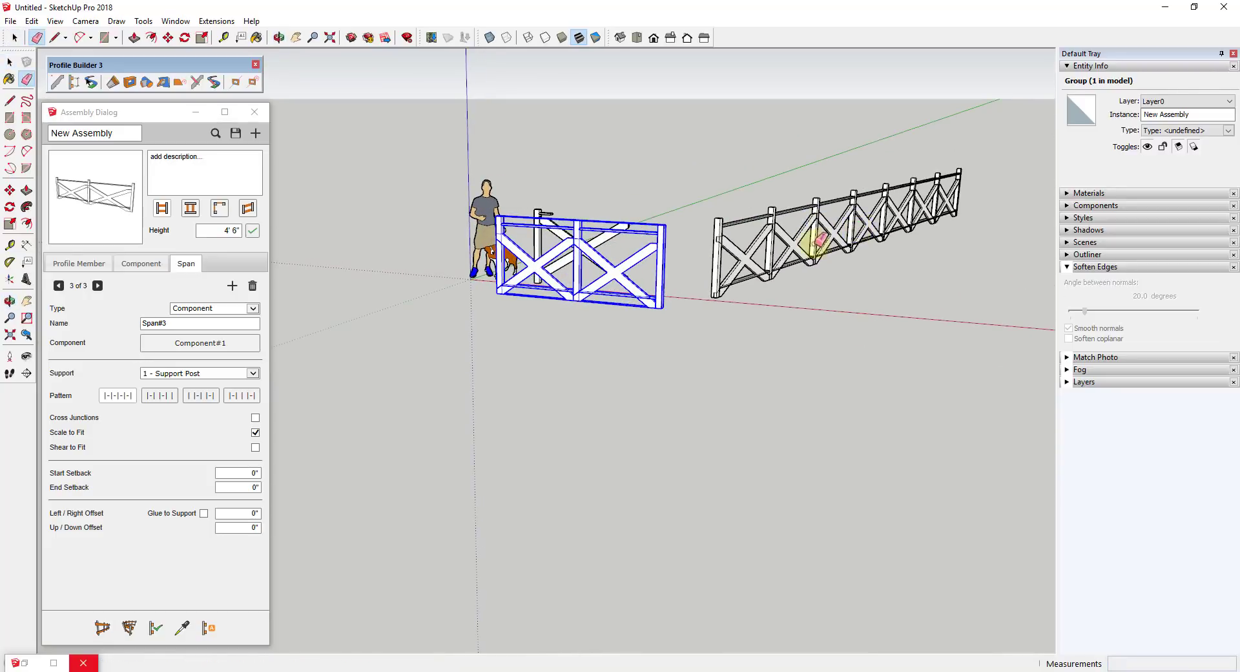
click(829, 241)
key(space)
scroll(631, 263, up, 6)
click(590, 252)
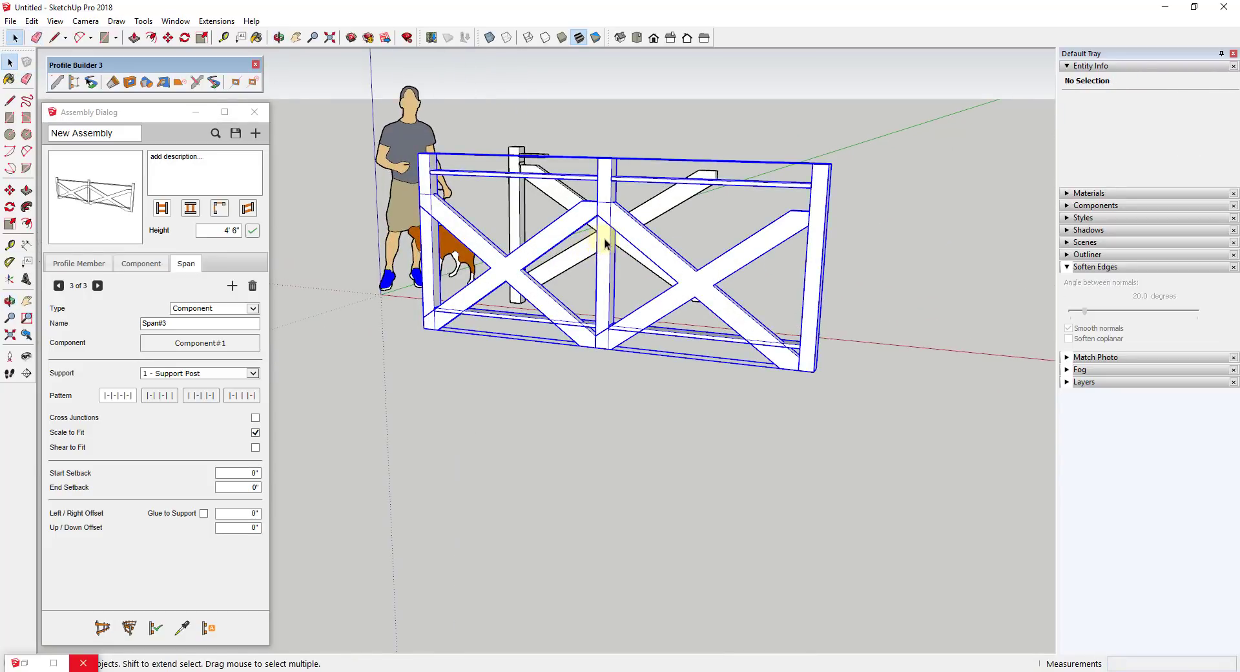
- Set the cross-brace span's start setback to 4"
middle_drag(622, 244, 387, 197)
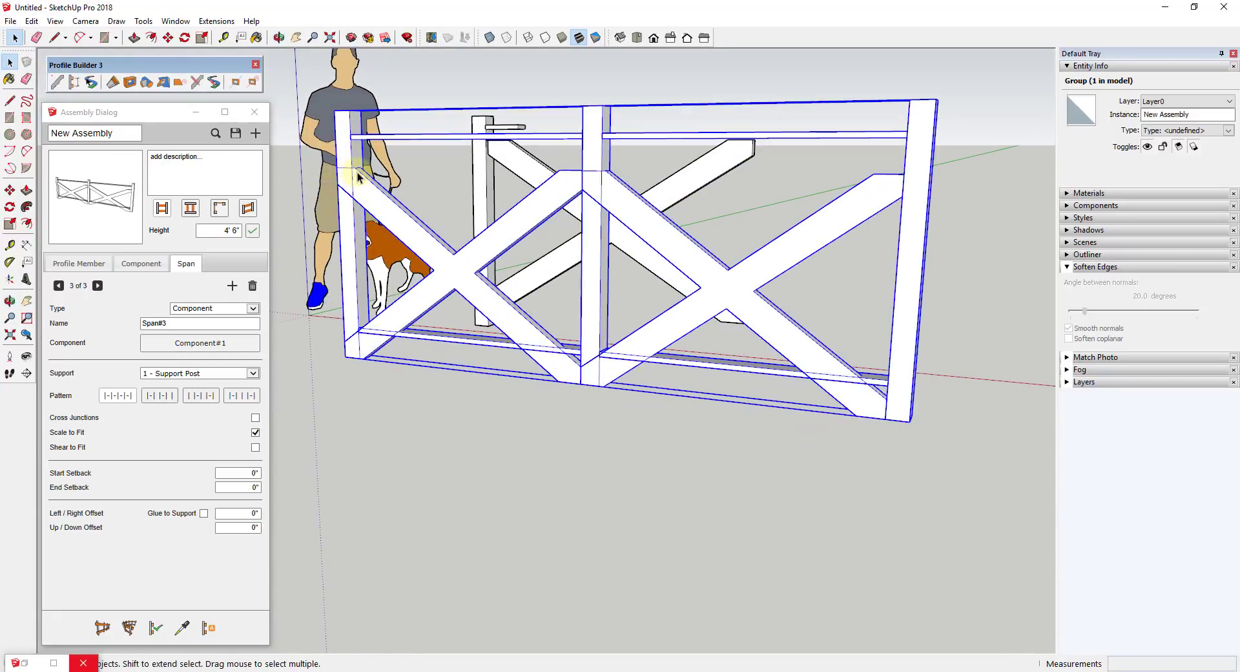
click(240, 476)
text(4)
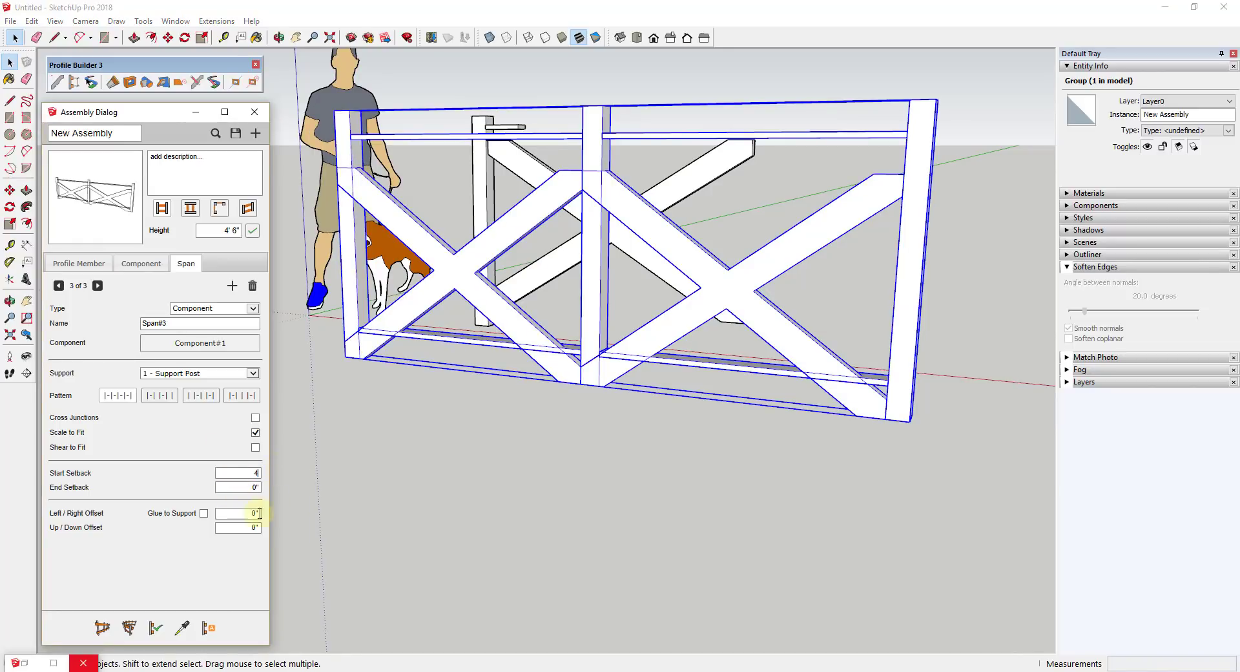
key(Tab)
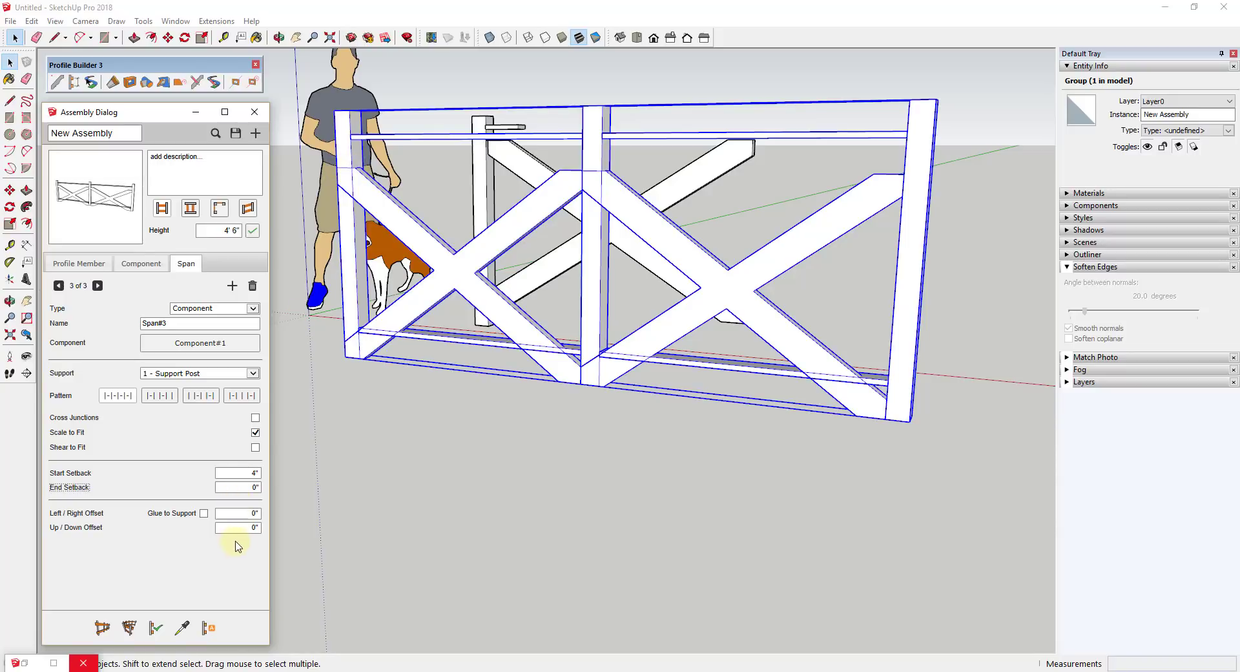
- Set the cross-brace span's left/right offset to -2", apply the settings to the selected fence and check the brace position
middle_drag(680, 424, 335, 121)
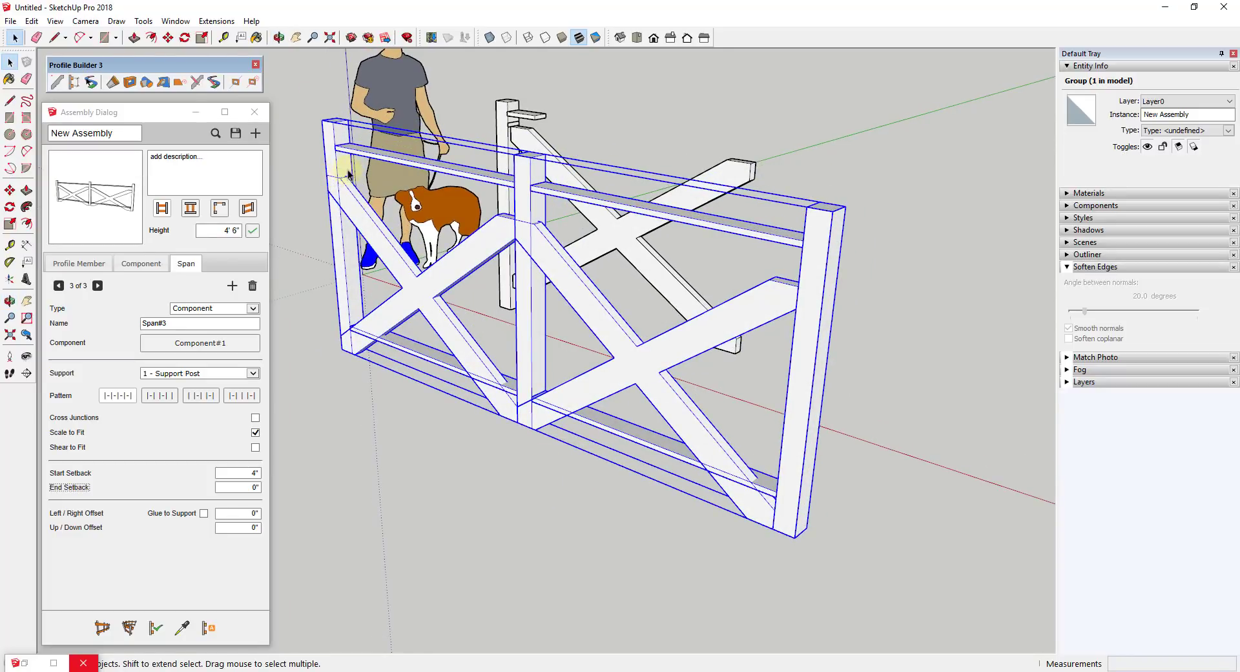
click(252, 512)
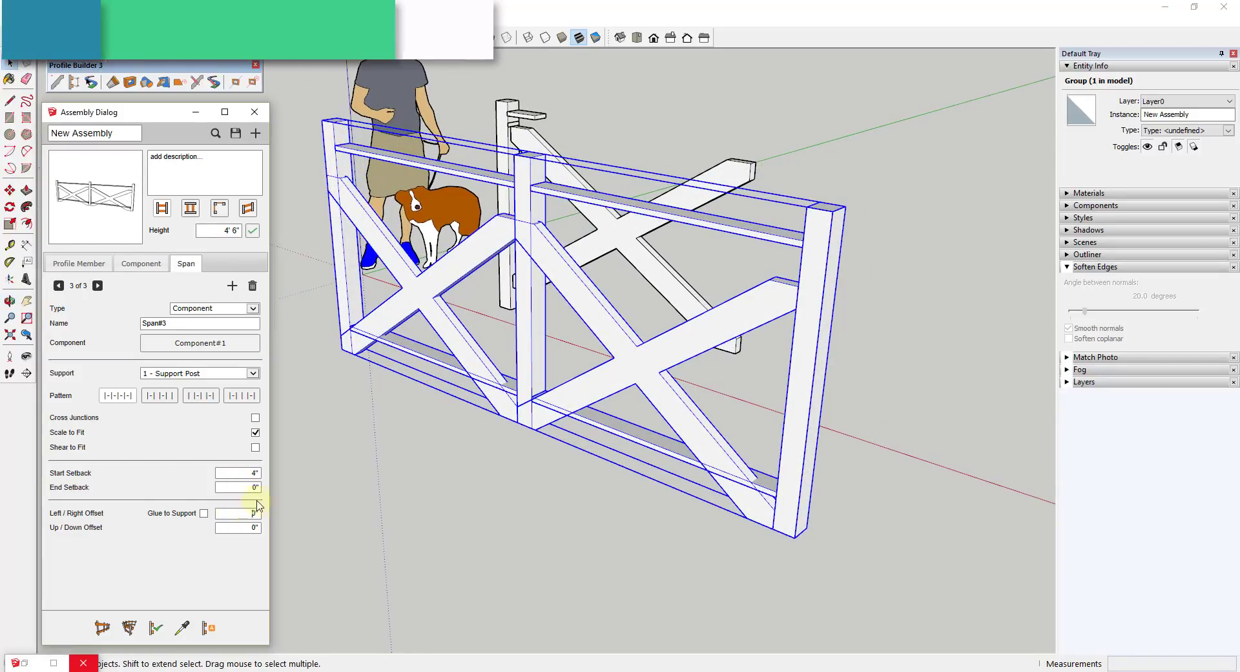
key(BackSpace)
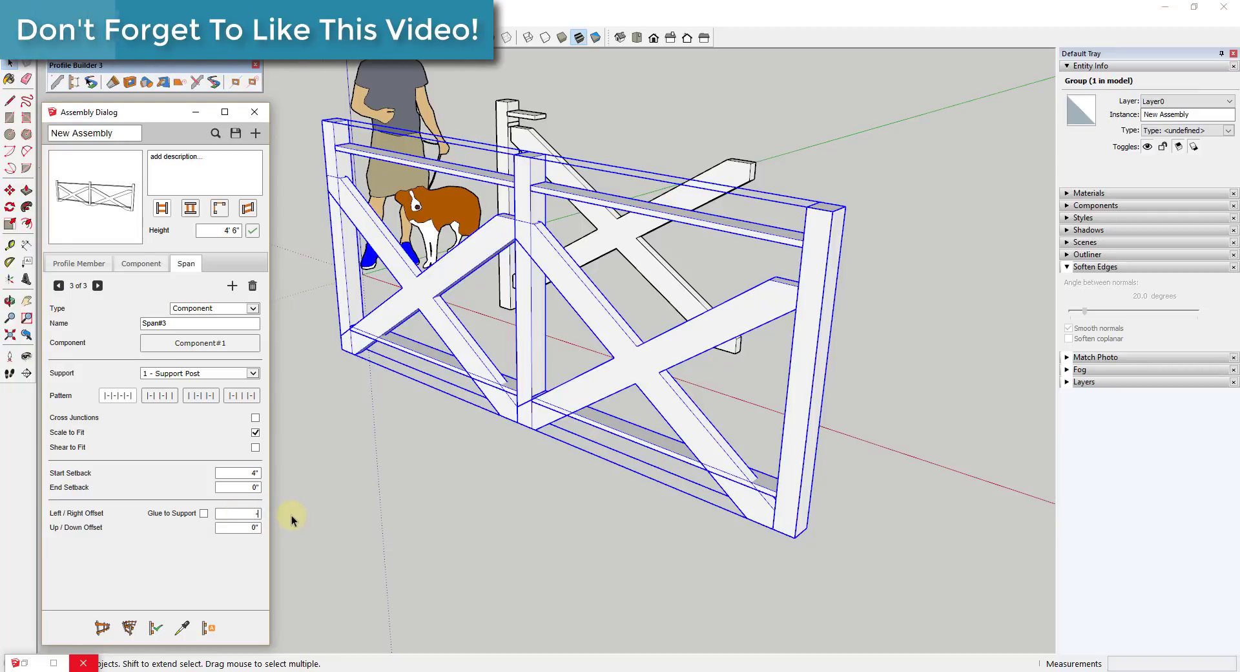
text(-2)
key(Tab)
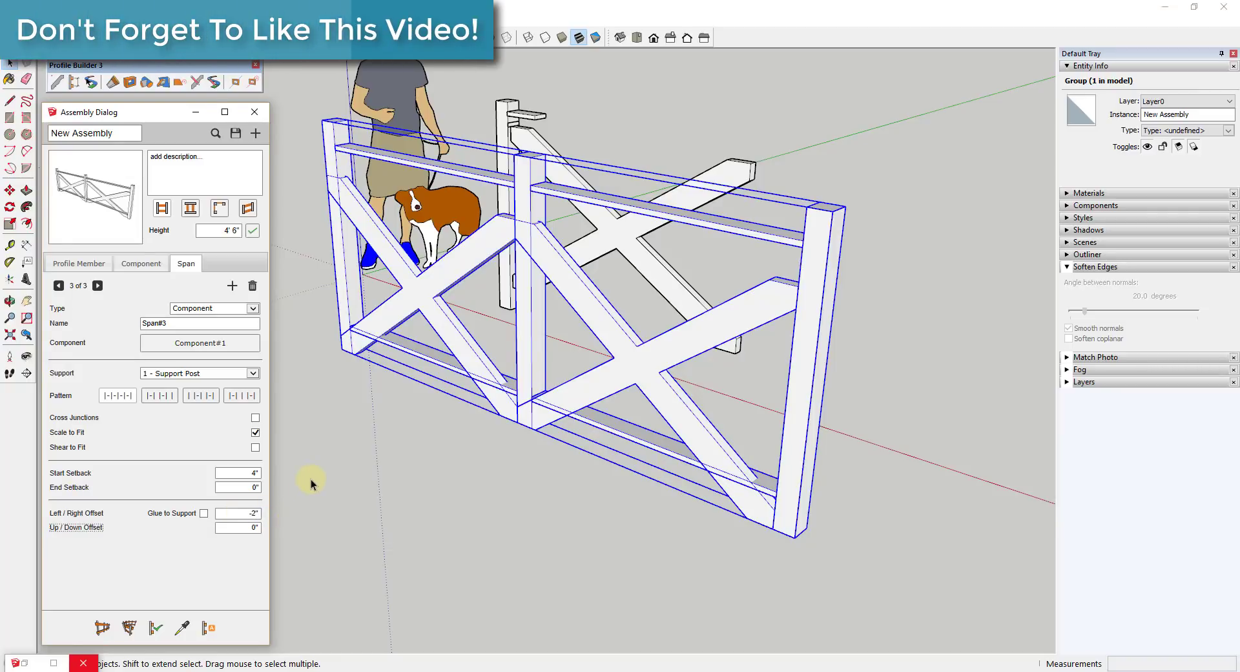
middle_drag(379, 452, 443, 387)
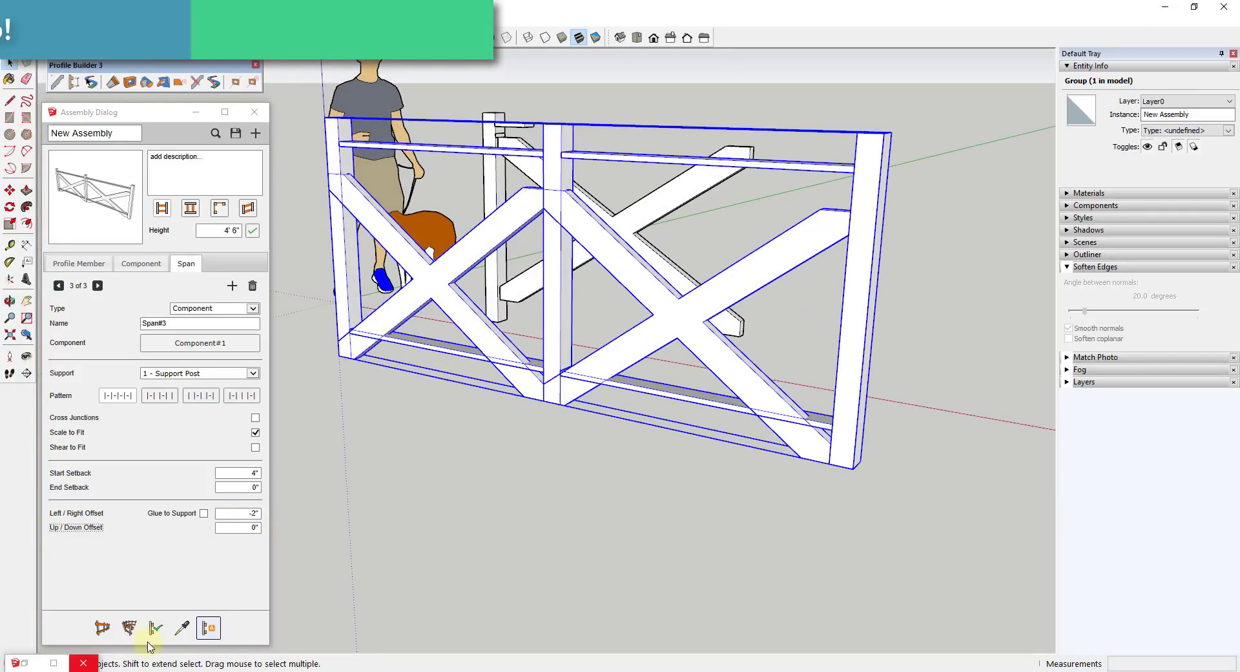
middle_drag(573, 351, 649, 160)
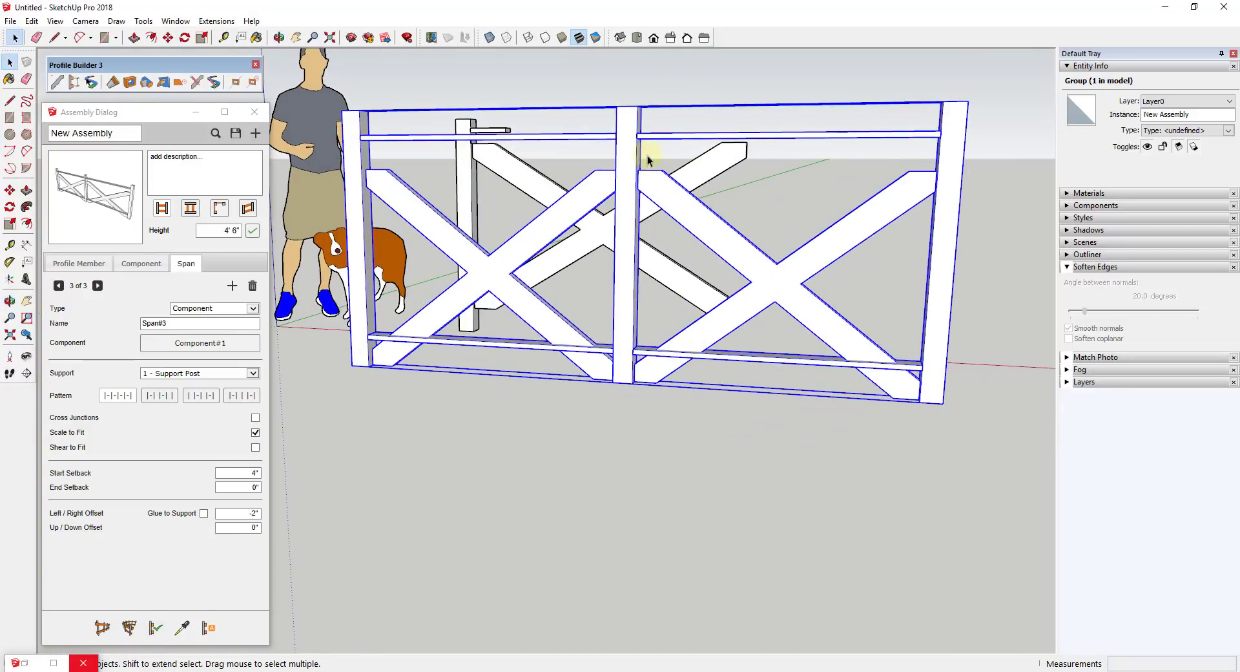
middle_drag(727, 228, 614, 378)
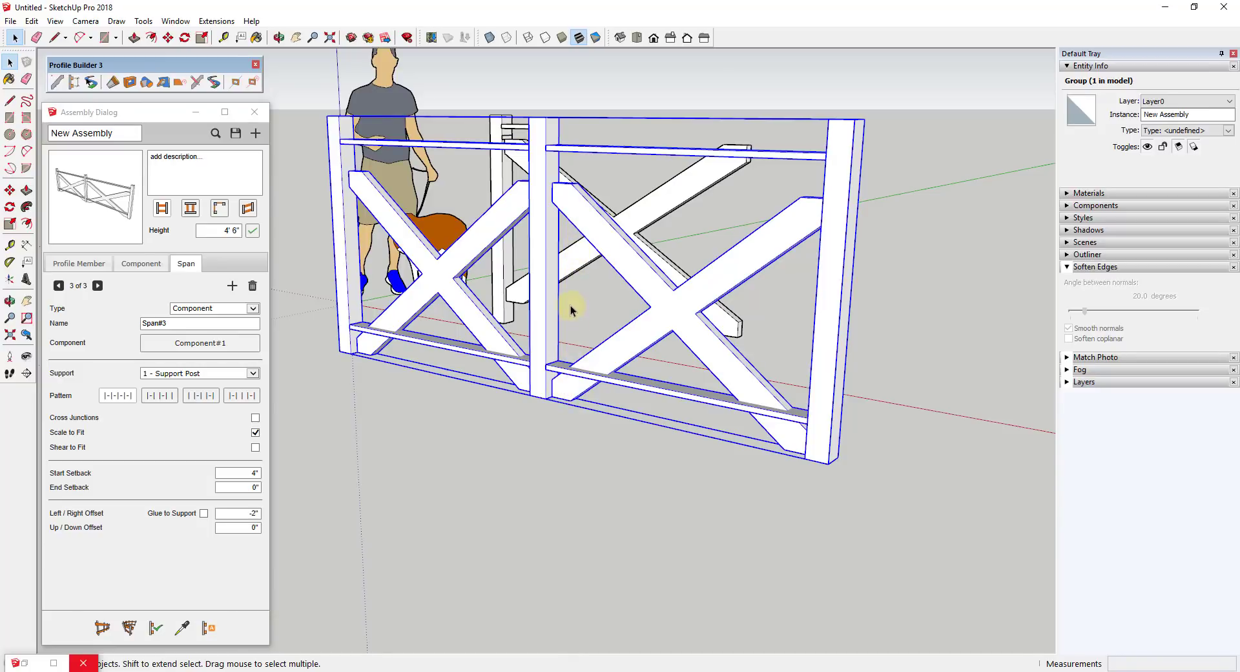
- Set the cross-brace span's up/down offset to 6" and apply it to the selected fence assembly
click(226, 528)
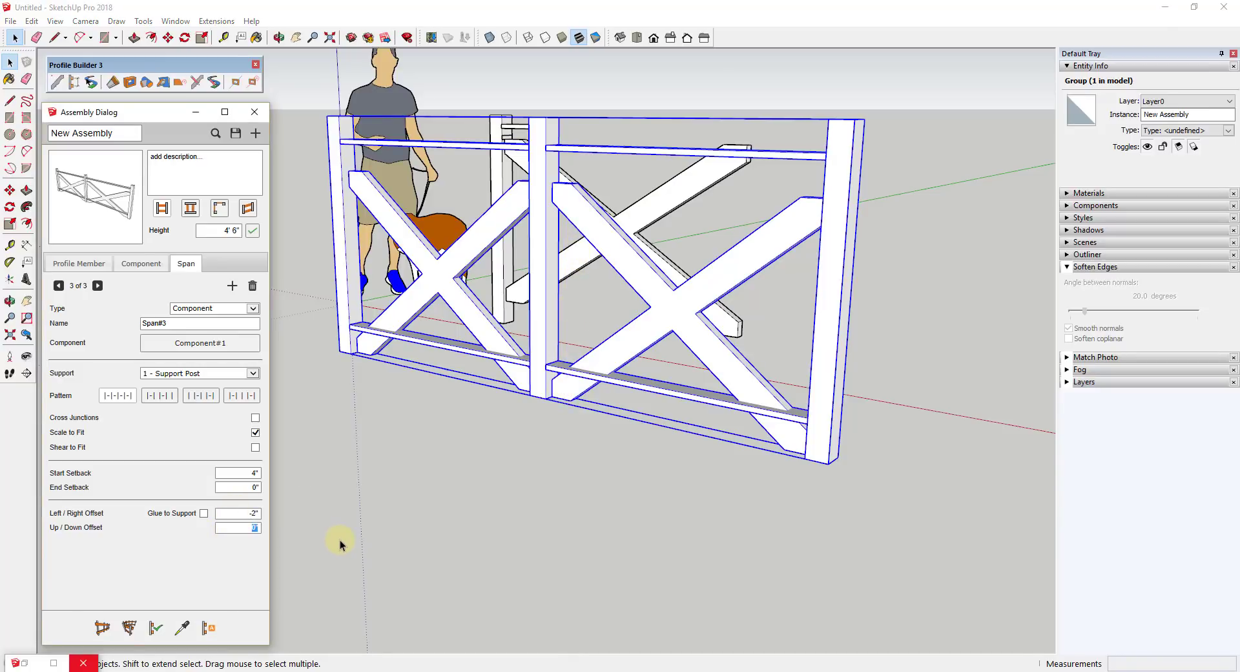
text(6)
click(155, 627)
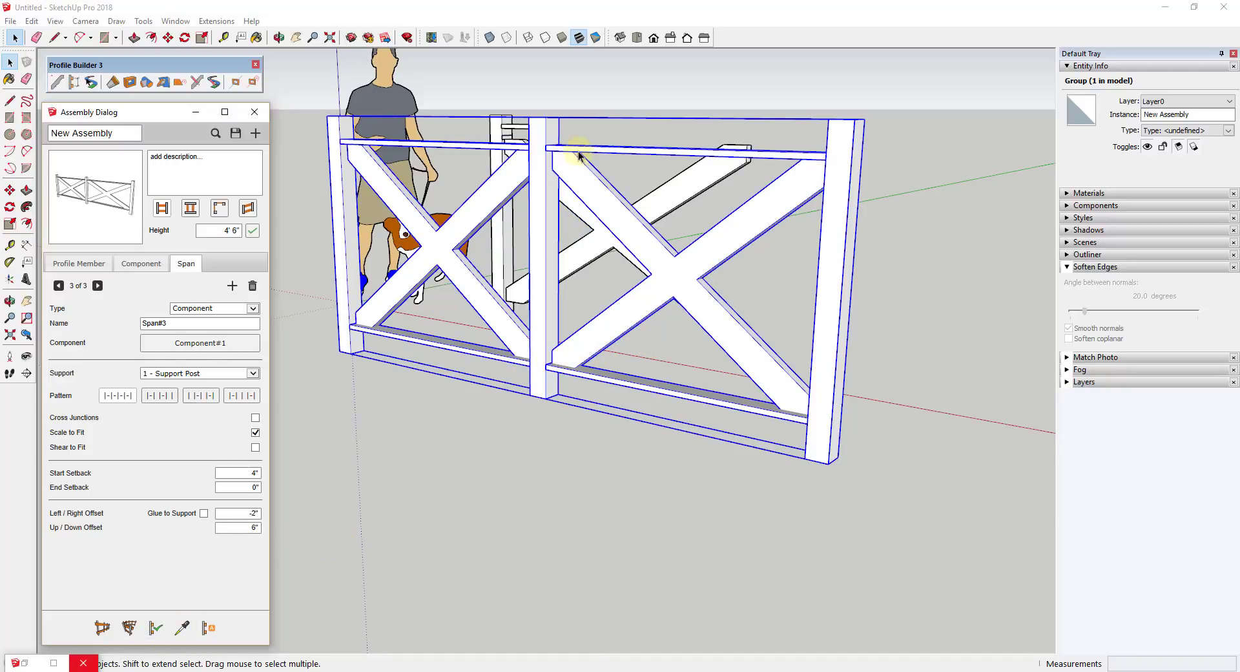
- Set the cross-brace span's left/right offset to -1" and apply it to the selected fence assembly
middle_drag(568, 155, 436, 178)
scroll(575, 127, up, 5)
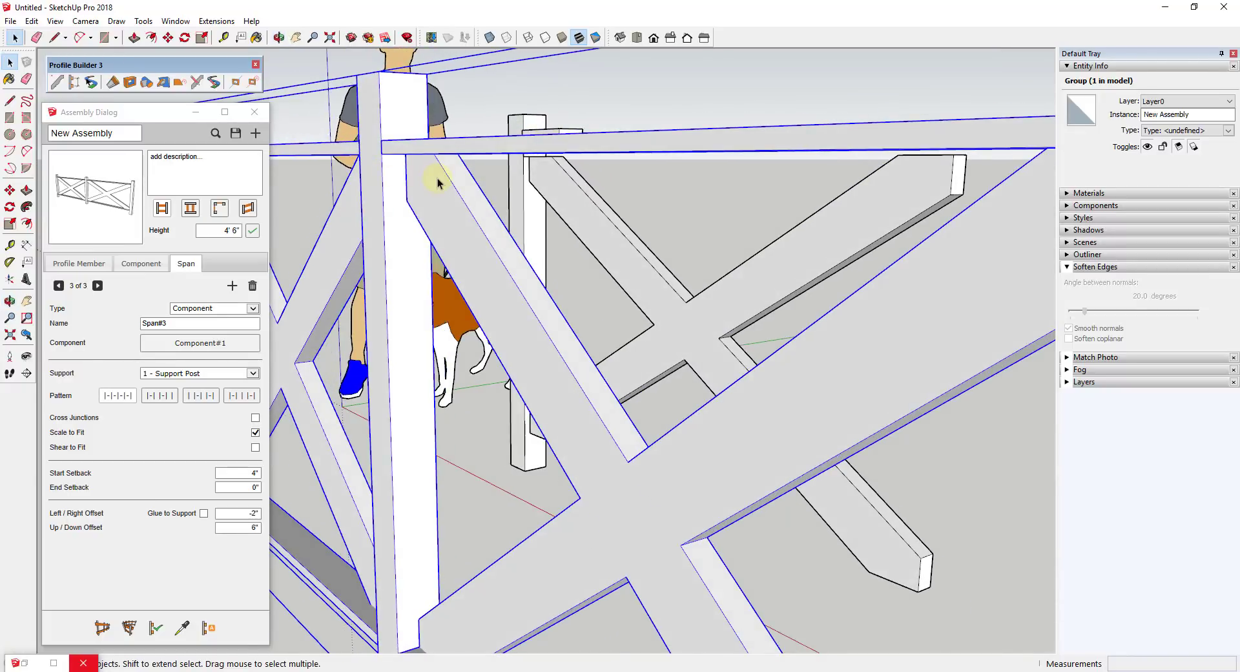
scroll(433, 179, up, 2)
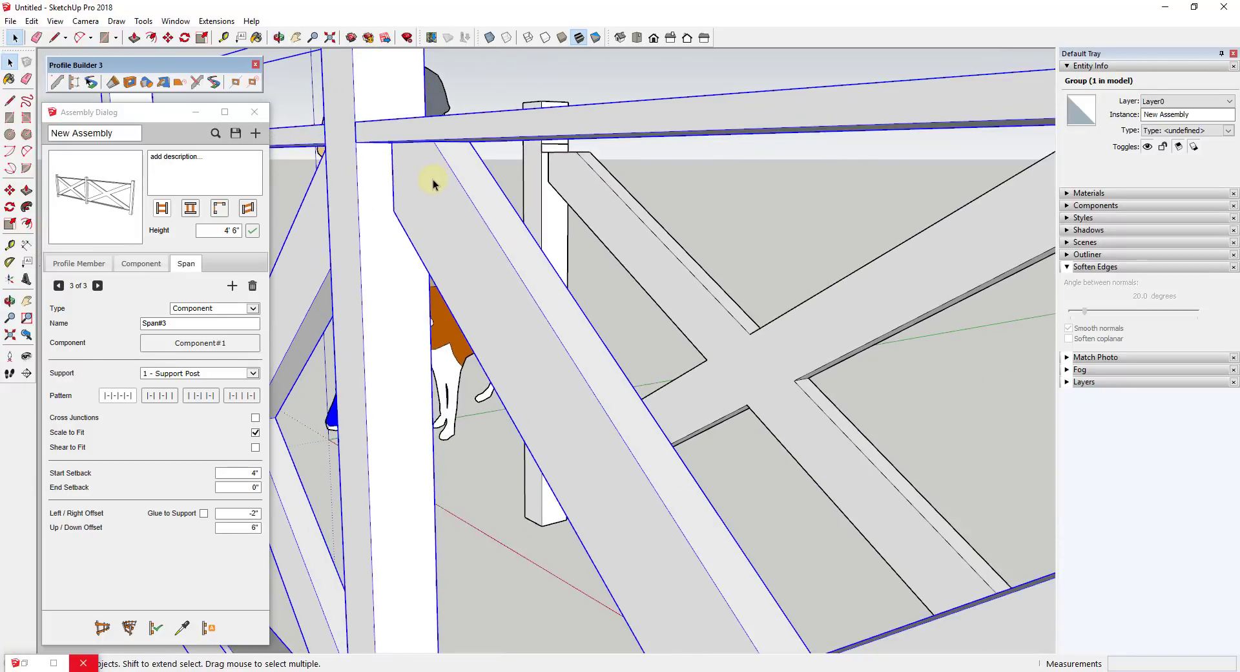
click(237, 514)
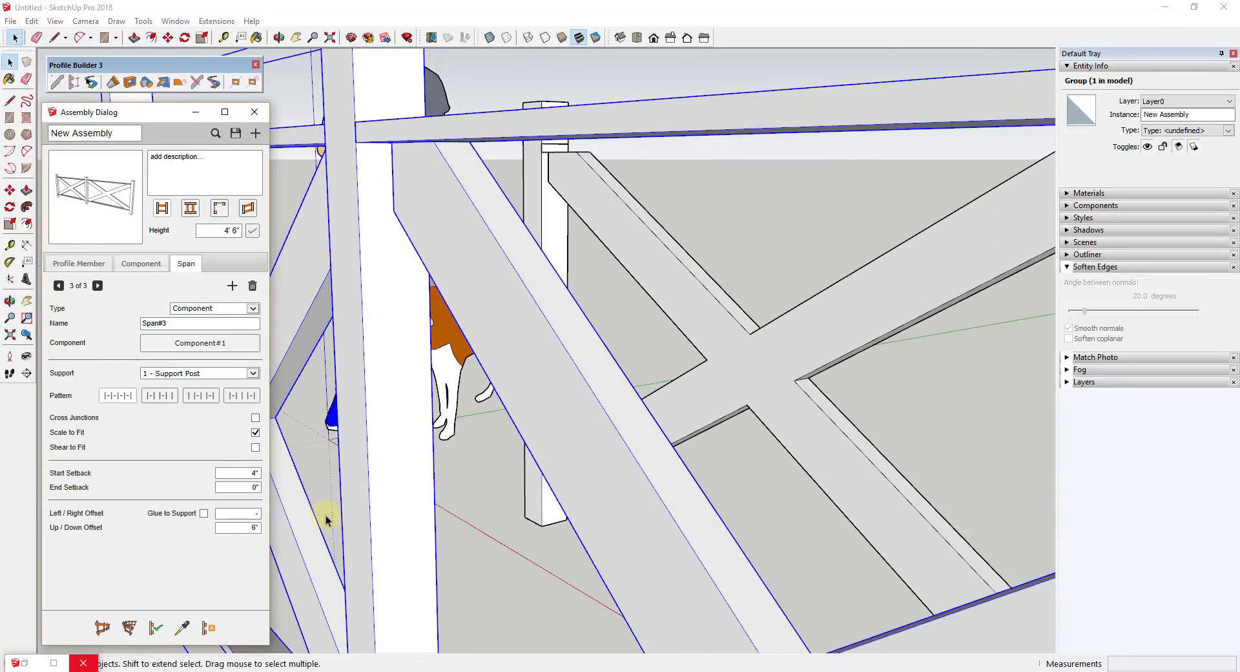
scroll(632, 380, down, 10)
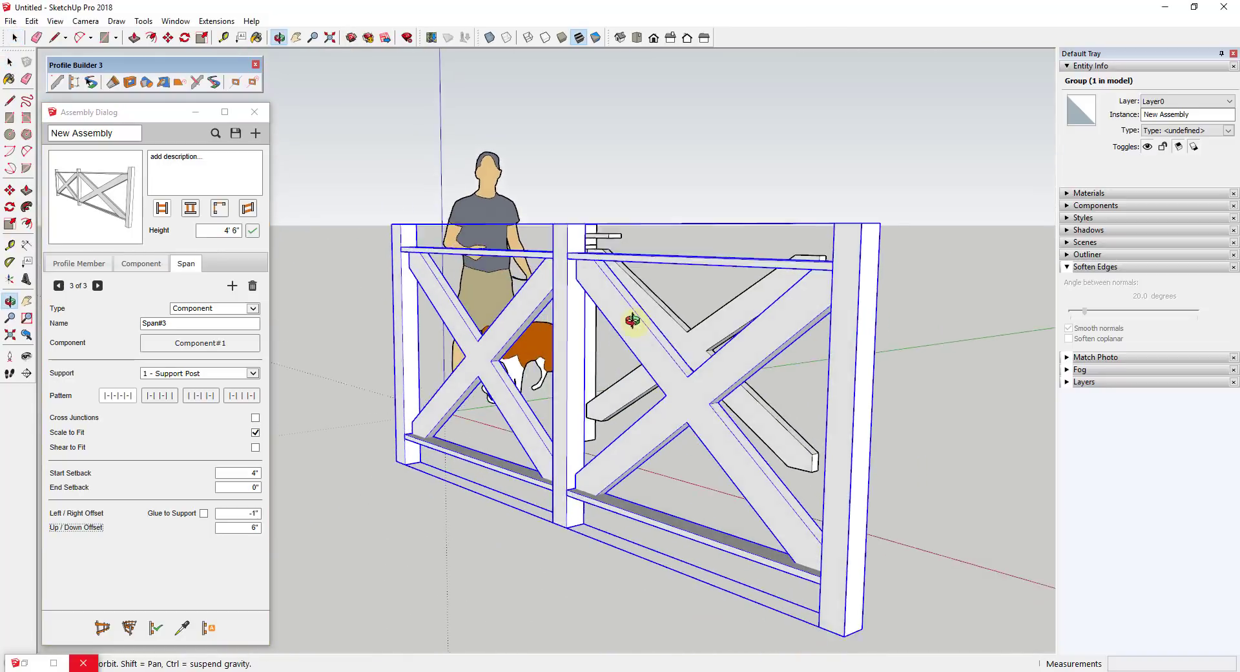
click(155, 627)
- Examine how the cross braces fit between the posts and the top and bottom rails
scroll(675, 345, up, 3)
middle_drag(676, 345, 836, 335)
scroll(743, 317, down, 4)
scroll(794, 355, down, 3)
scroll(863, 373, up, 4)
scroll(839, 348, down, 3)
scroll(714, 349, up, 3)
middle_drag(715, 348, 647, 342)
scroll(648, 342, up, 2)
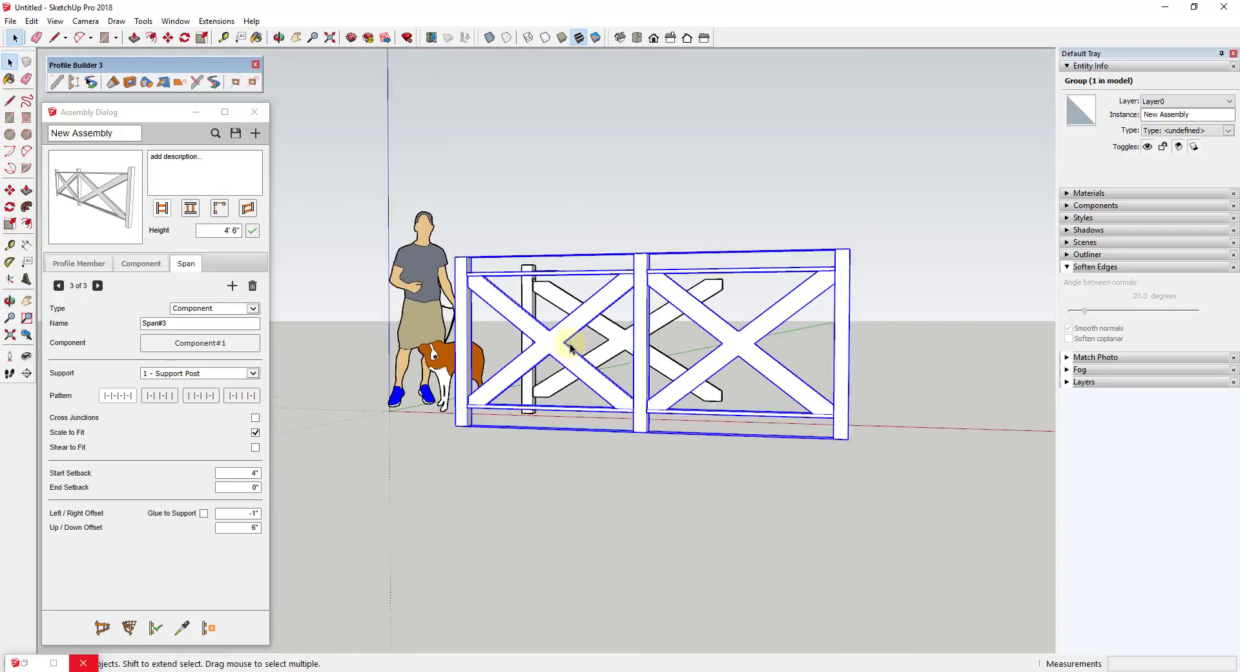
middle_drag(567, 343, 589, 343)
scroll(454, 291, up, 2)
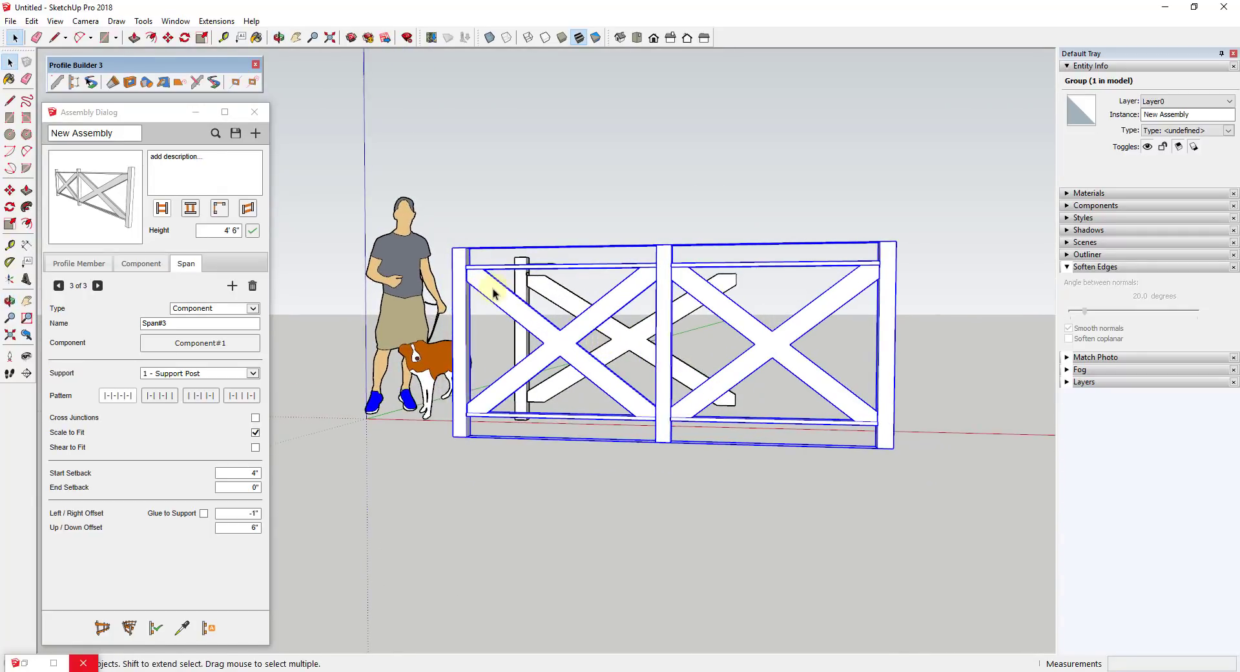
- Build a straight run of the fence assembly about 45' 3" long in front of the existing fence
scroll(775, 333, down, 3)
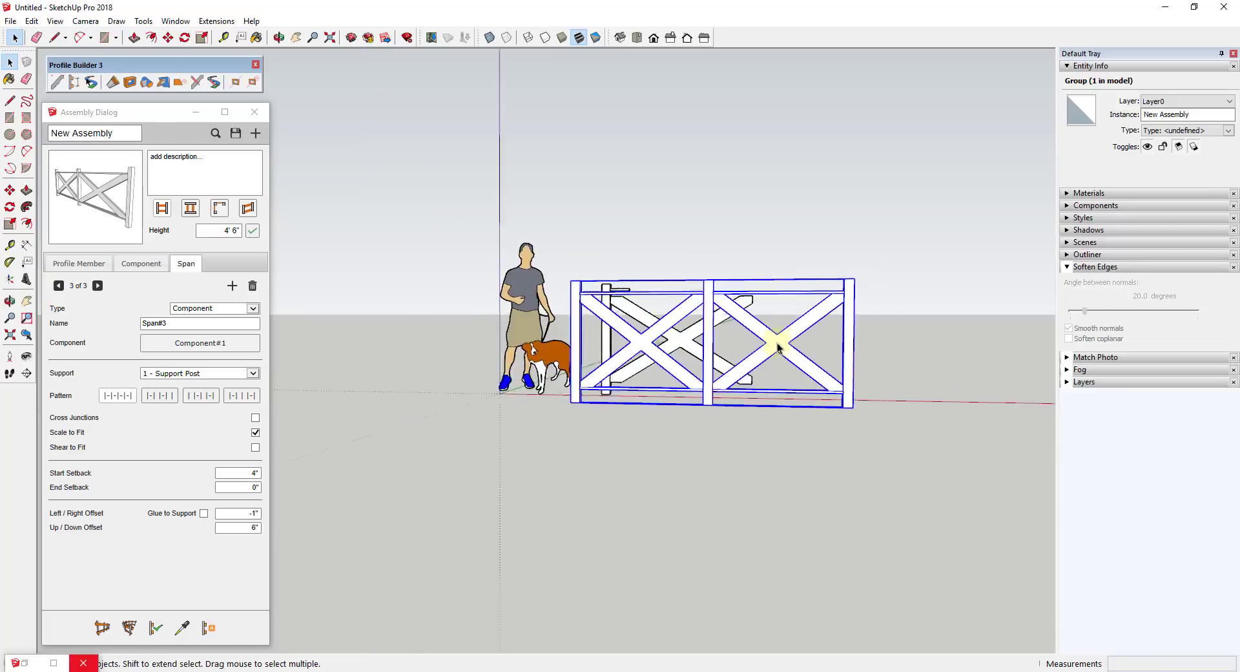
click(102, 627)
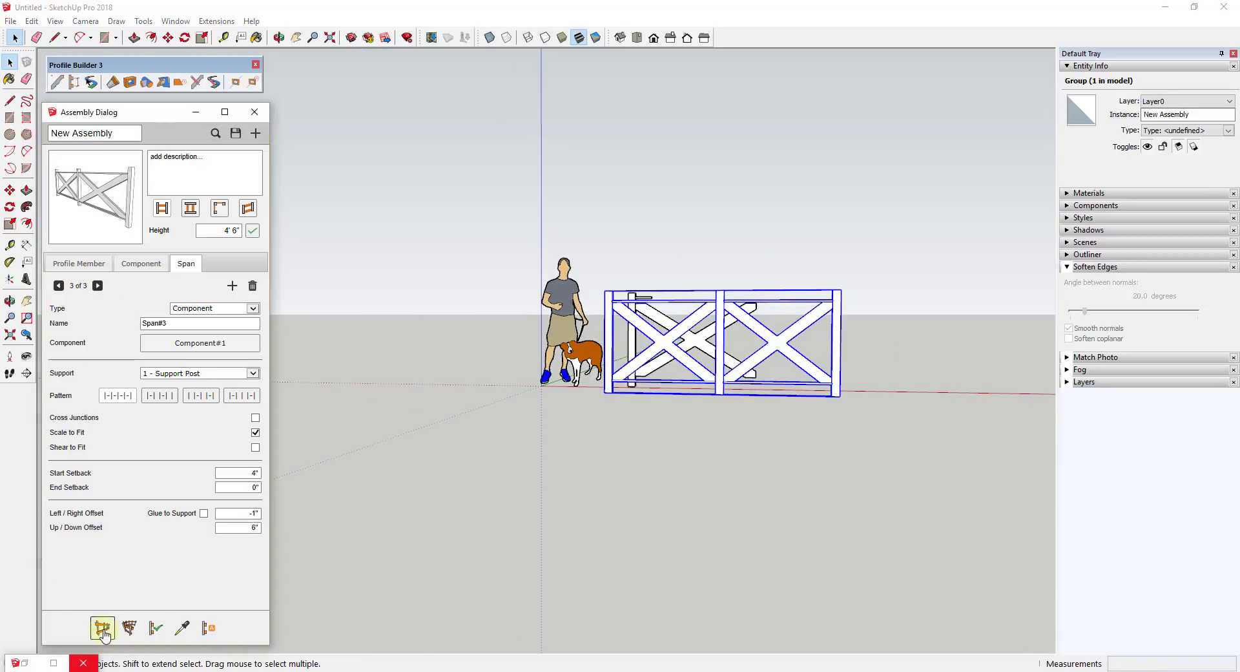
click(554, 450)
scroll(969, 456, down, 4)
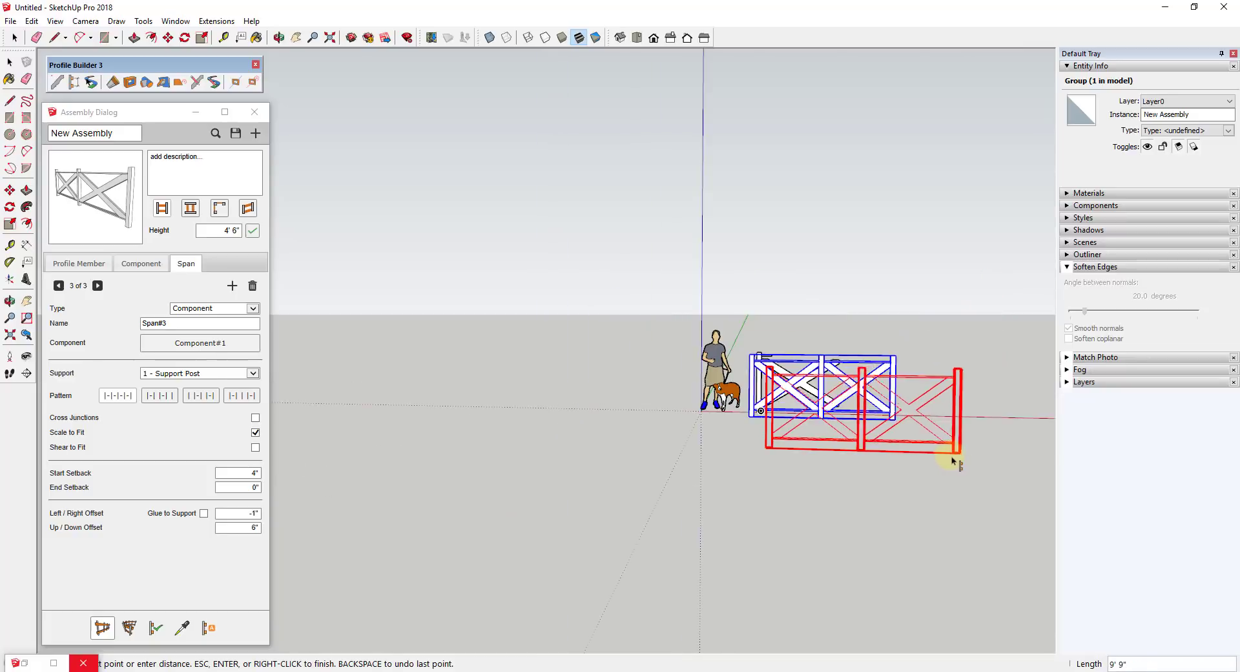
middle_drag(949, 452, 636, 455)
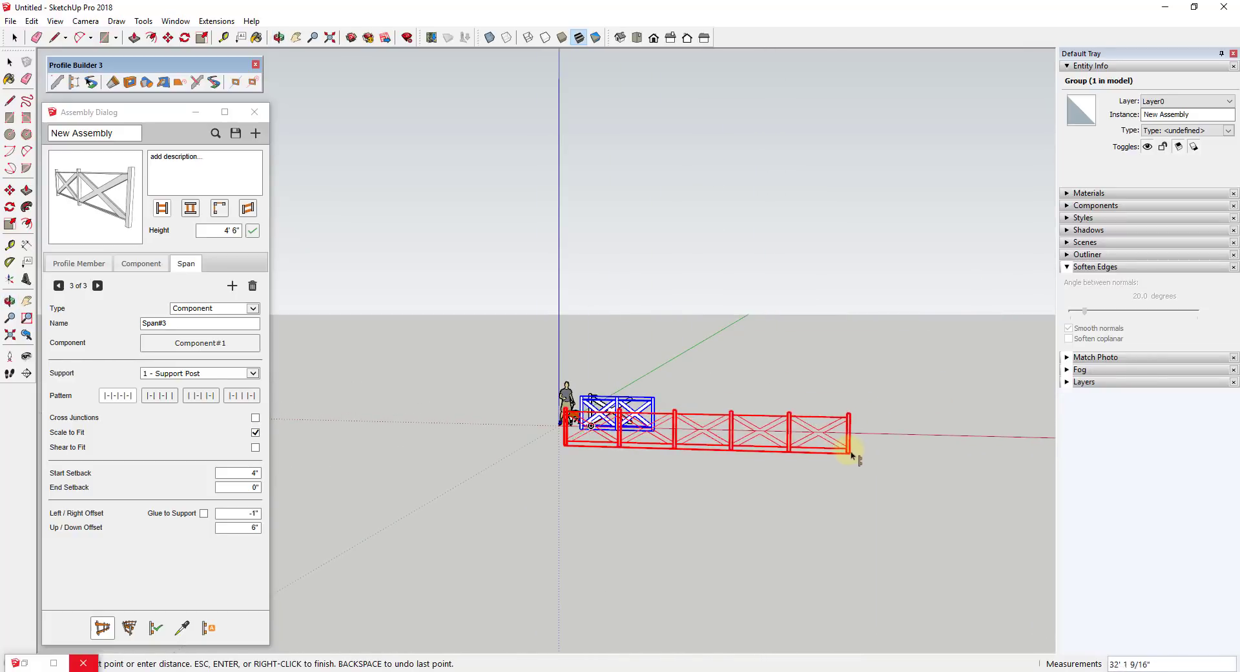
click(999, 456)
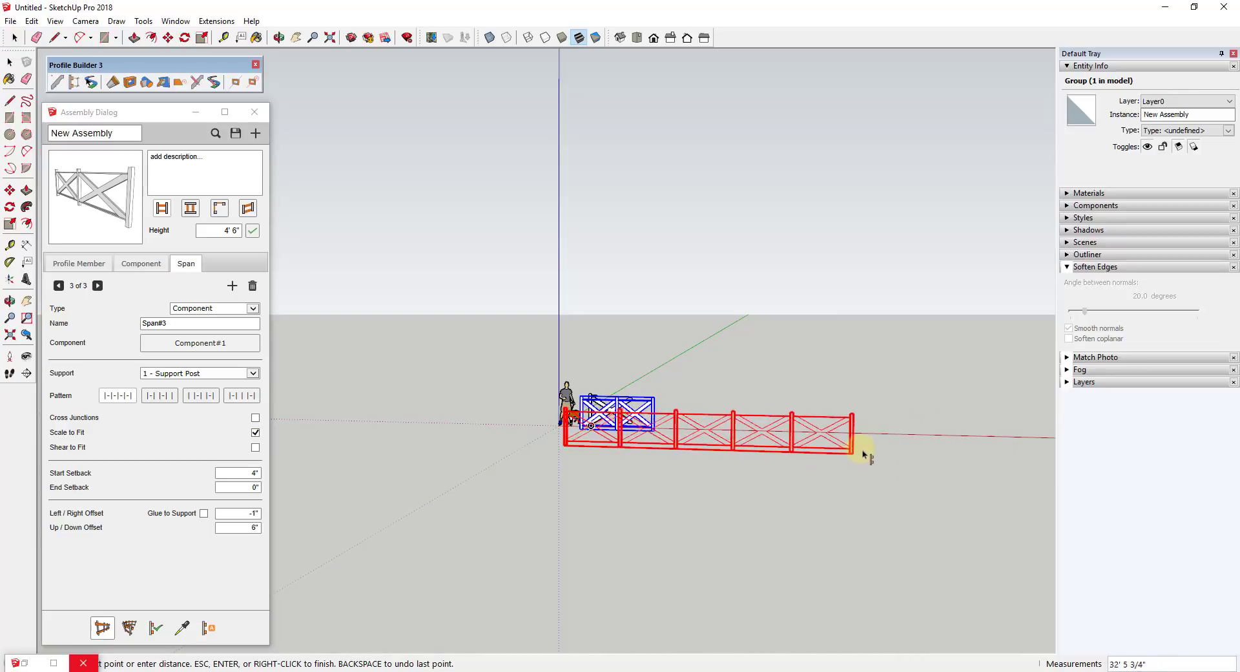
click(975, 462)
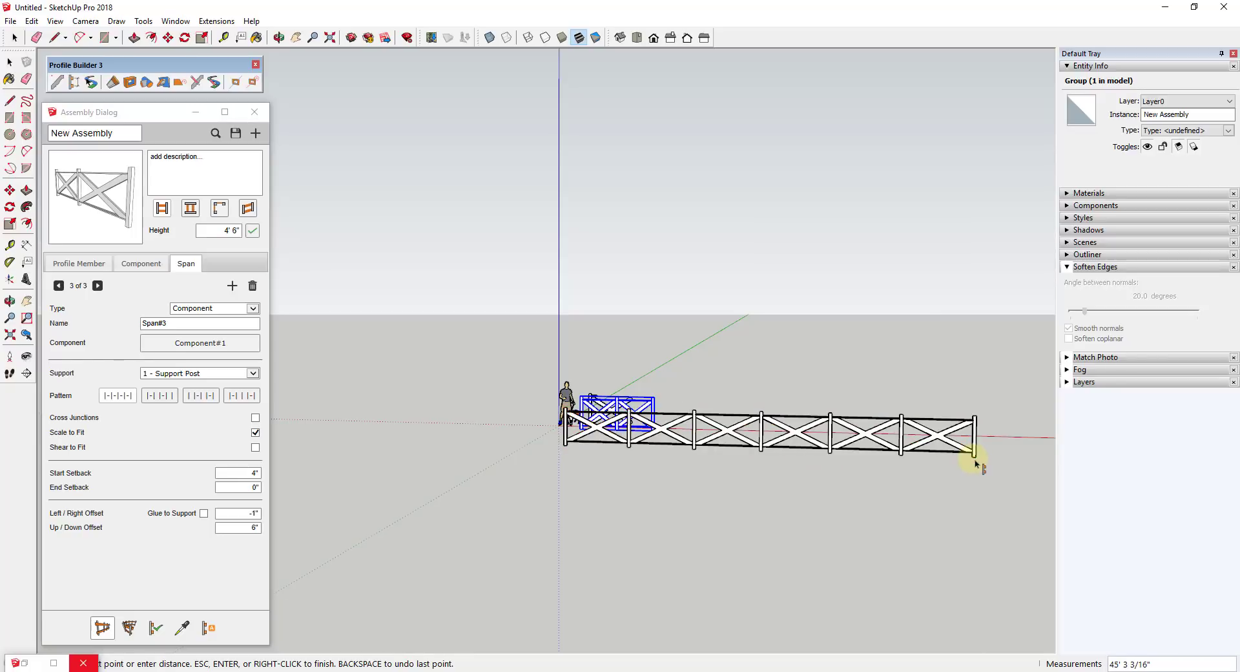
key(Return)
- Set the Support Post's maximum spacing to 6' and apply it to the new fence run
scroll(714, 429, up, 3)
middle_drag(623, 417, 581, 434)
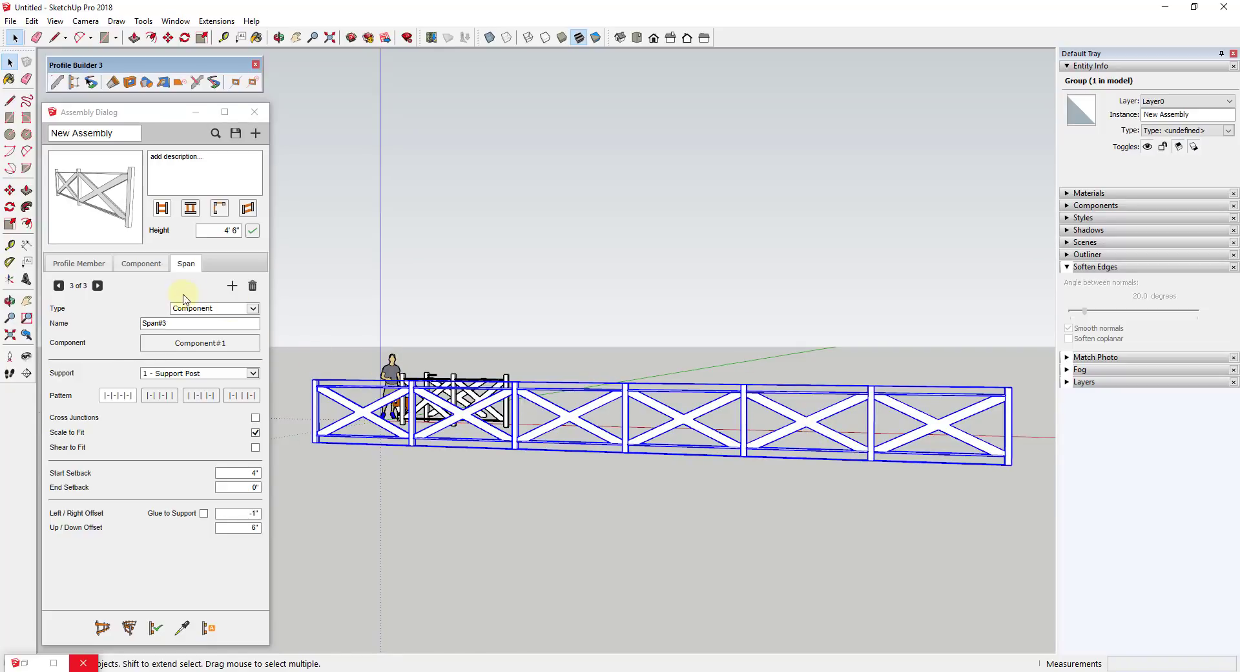
click(142, 264)
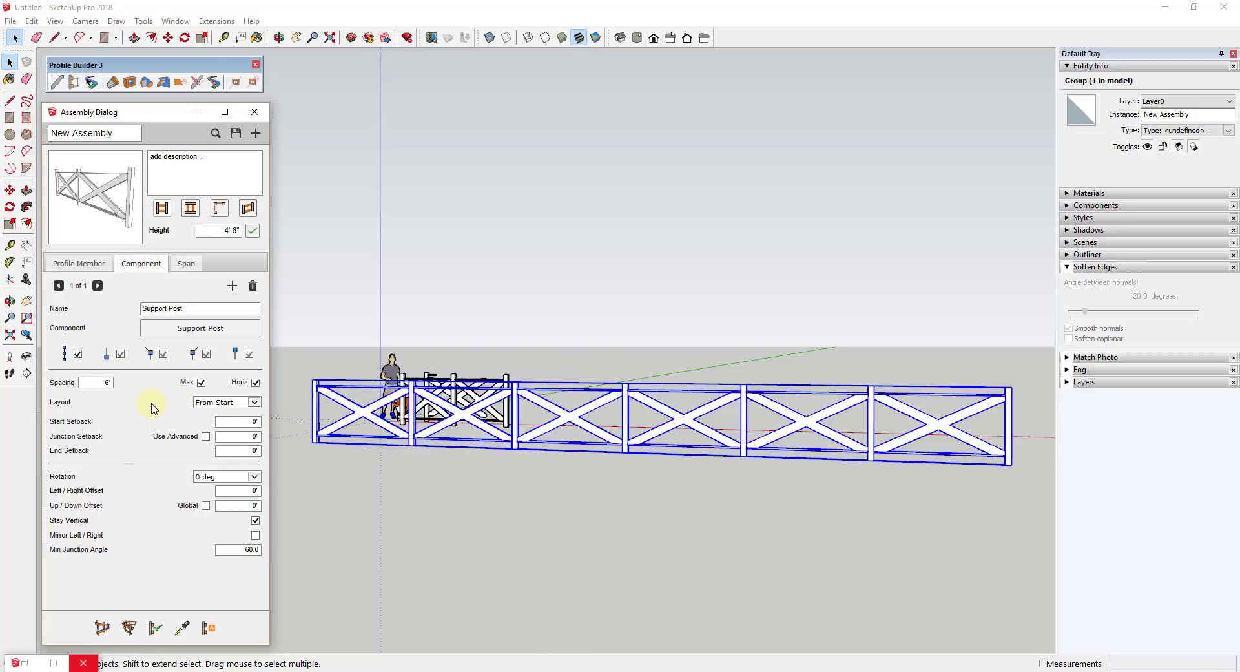
click(213, 421)
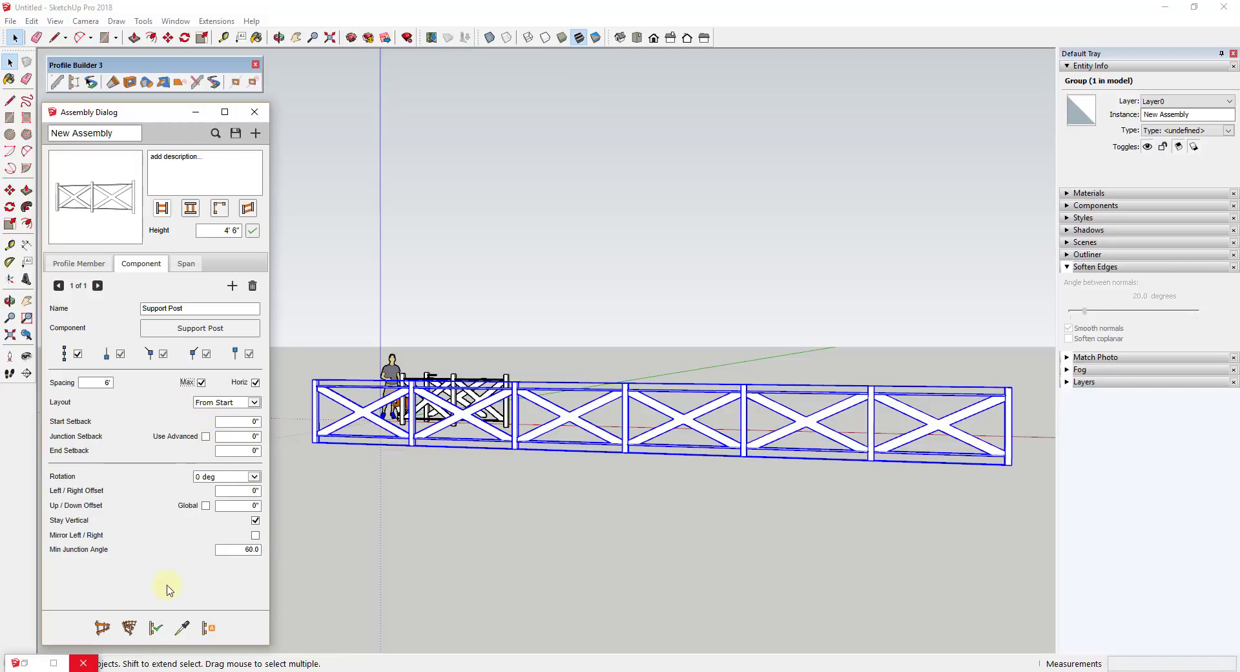
click(155, 628)
middle_drag(409, 410, 352, 438)
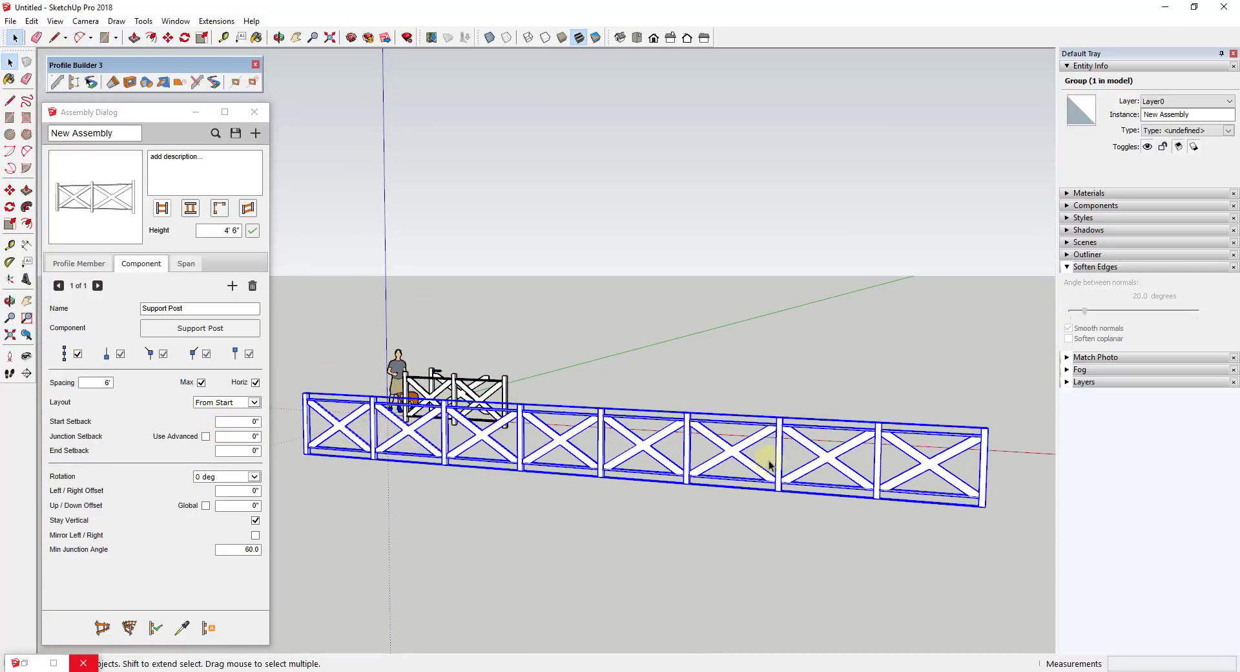
- Unhide the hidden lattice rail panel beside the original short fence and select it
middle_drag(982, 463, 764, 411)
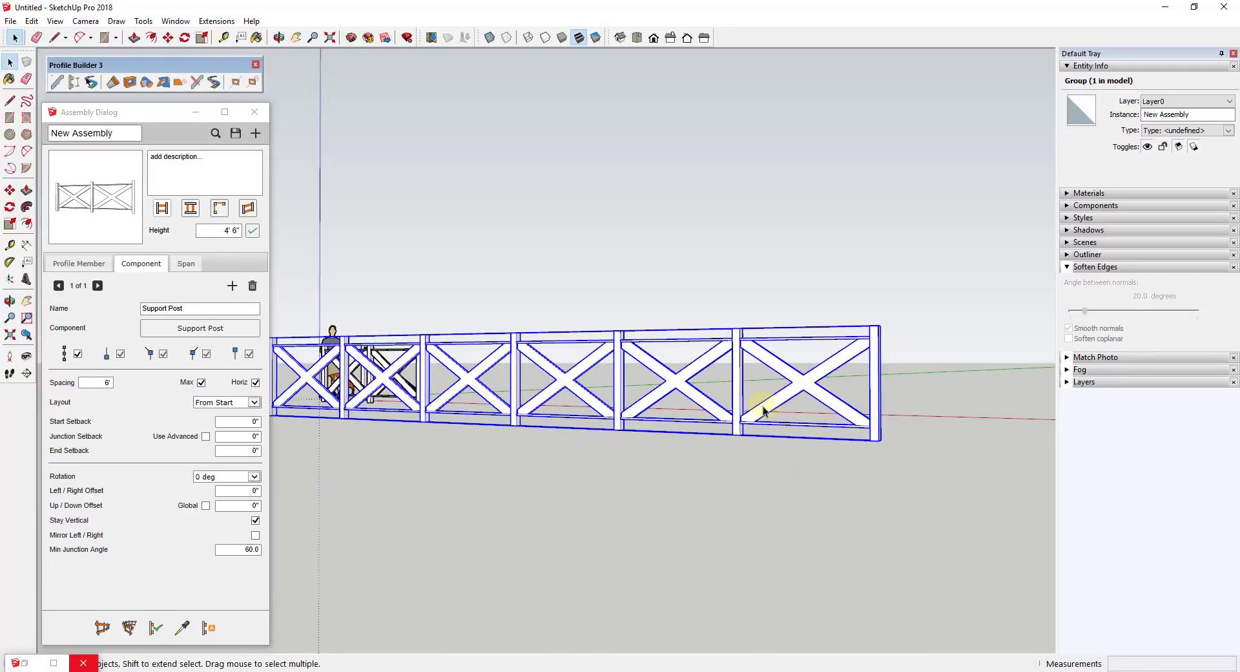
scroll(850, 336, down, 3)
middle_drag(850, 335, 728, 402)
key(space)
scroll(695, 373, up, 2)
scroll(634, 362, up, 1)
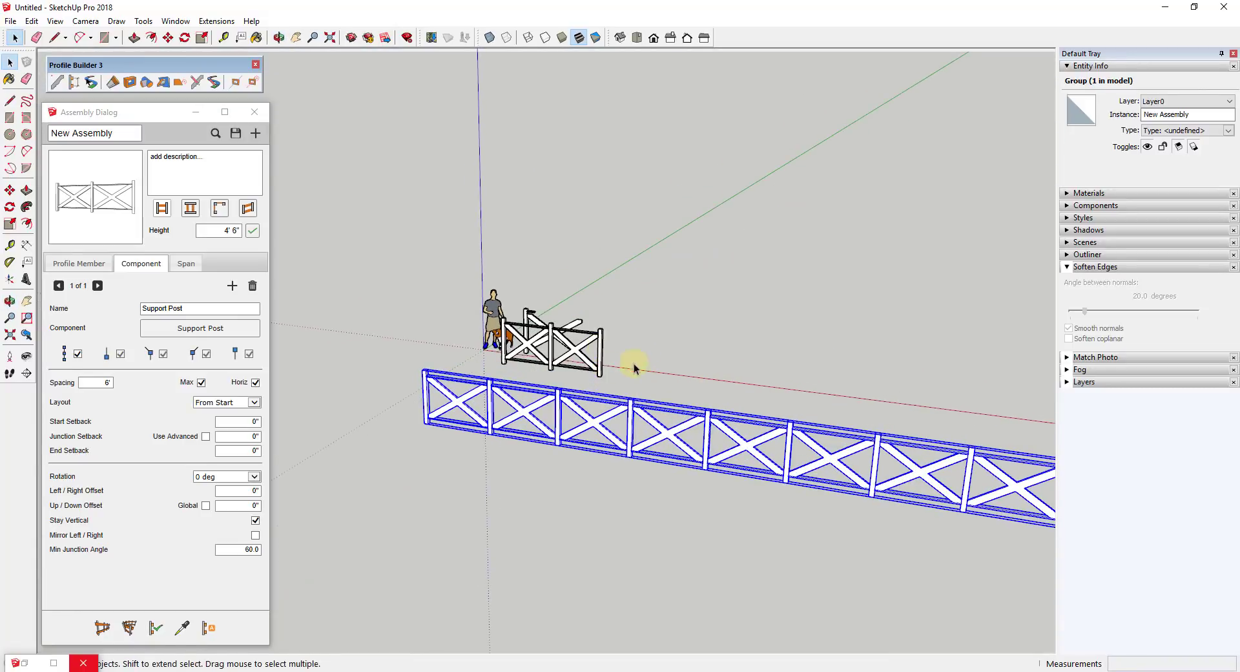
click(31, 21)
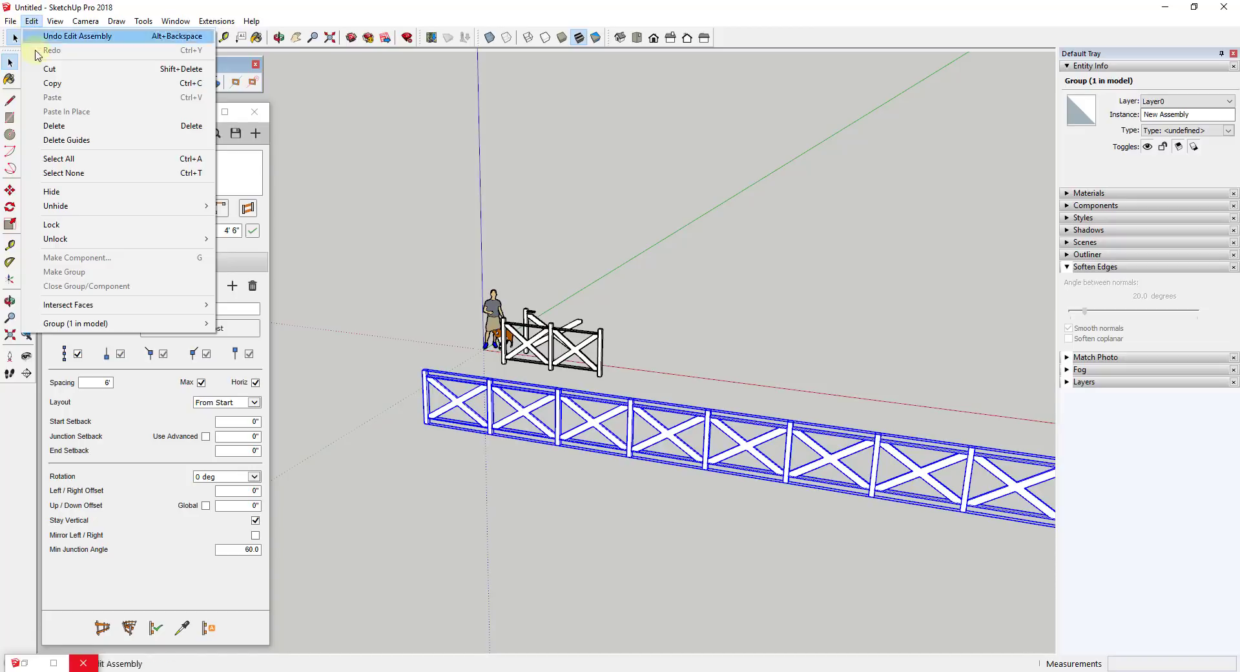
mouse_move(207, 212)
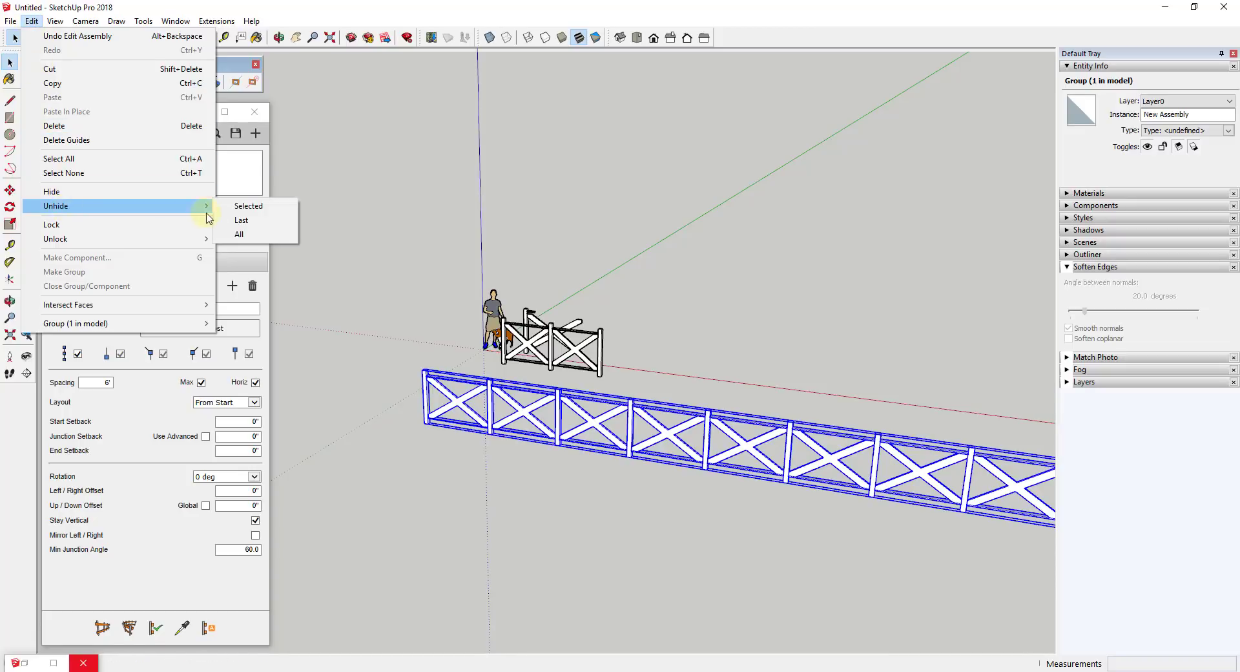
click(246, 207)
click(618, 342)
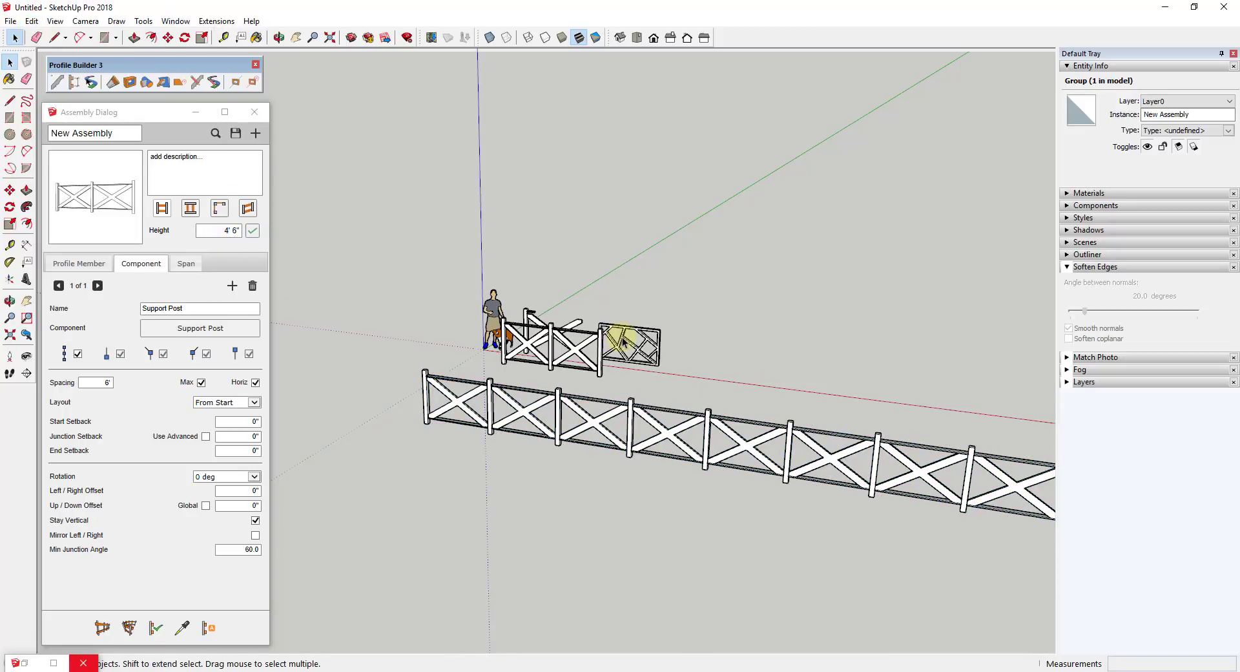
- Replace the cross-brace span's component with the Complex Rail lattice panel and apply the change to the long fence run
scroll(625, 343, up, 5)
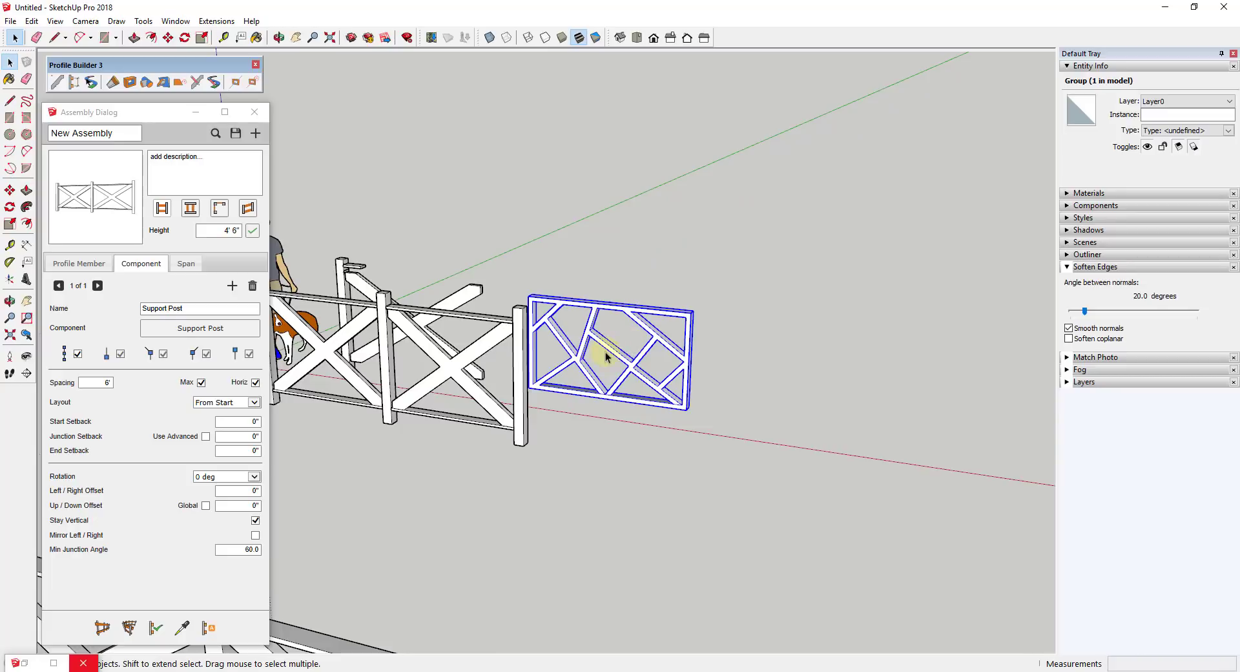
scroll(620, 339, up, 5)
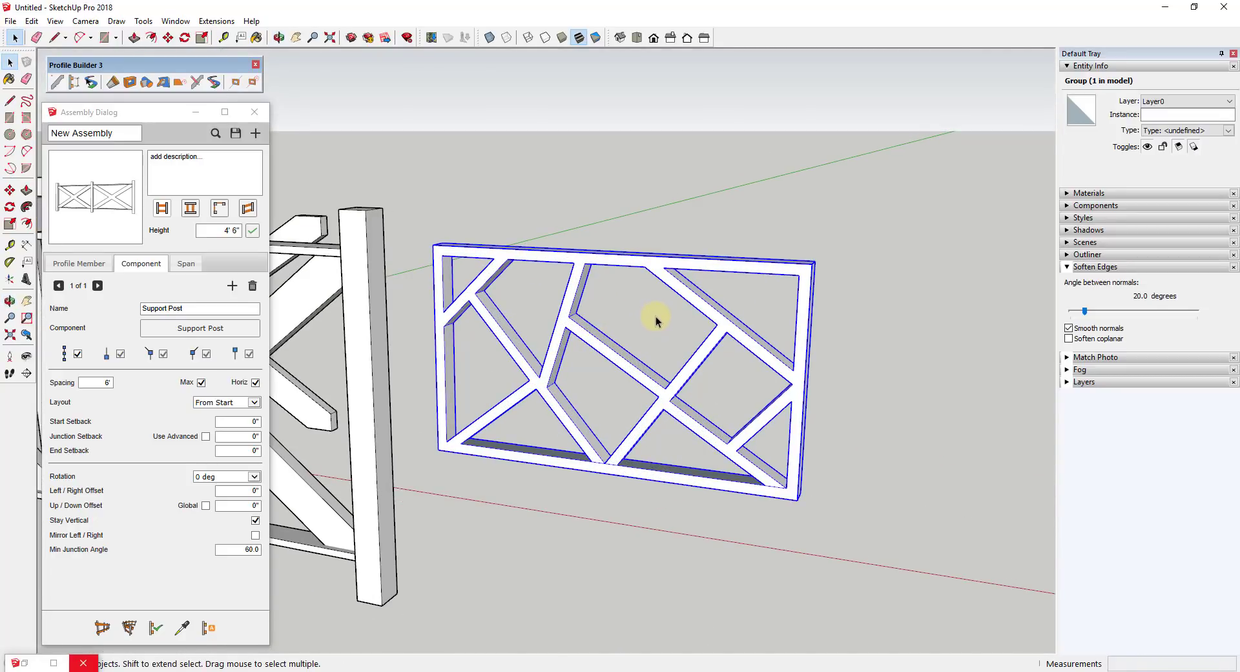
scroll(656, 316, down, 10)
middle_drag(658, 299, 654, 302)
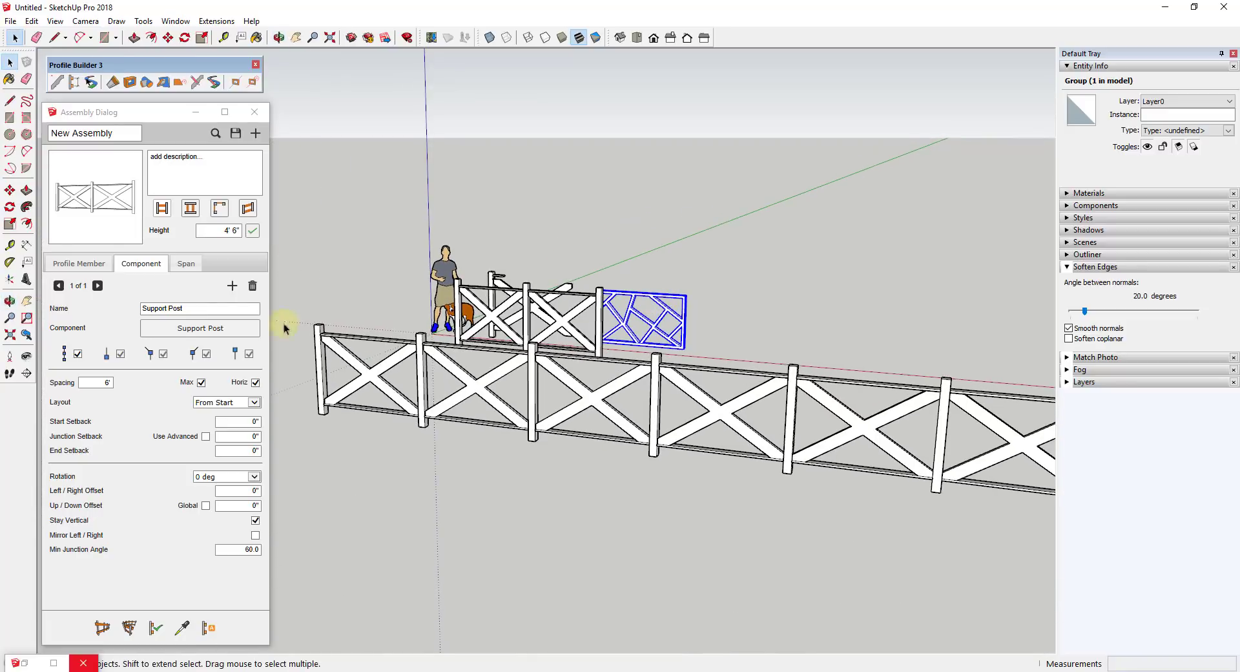
click(186, 264)
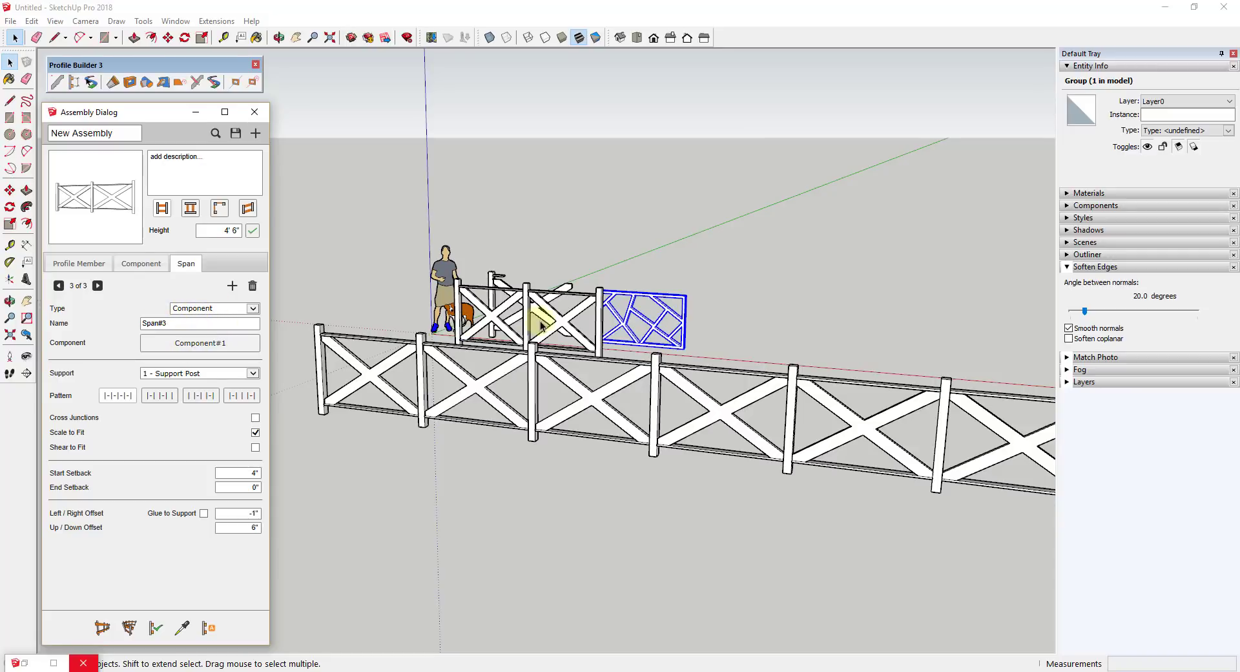
click(191, 345)
click(646, 316)
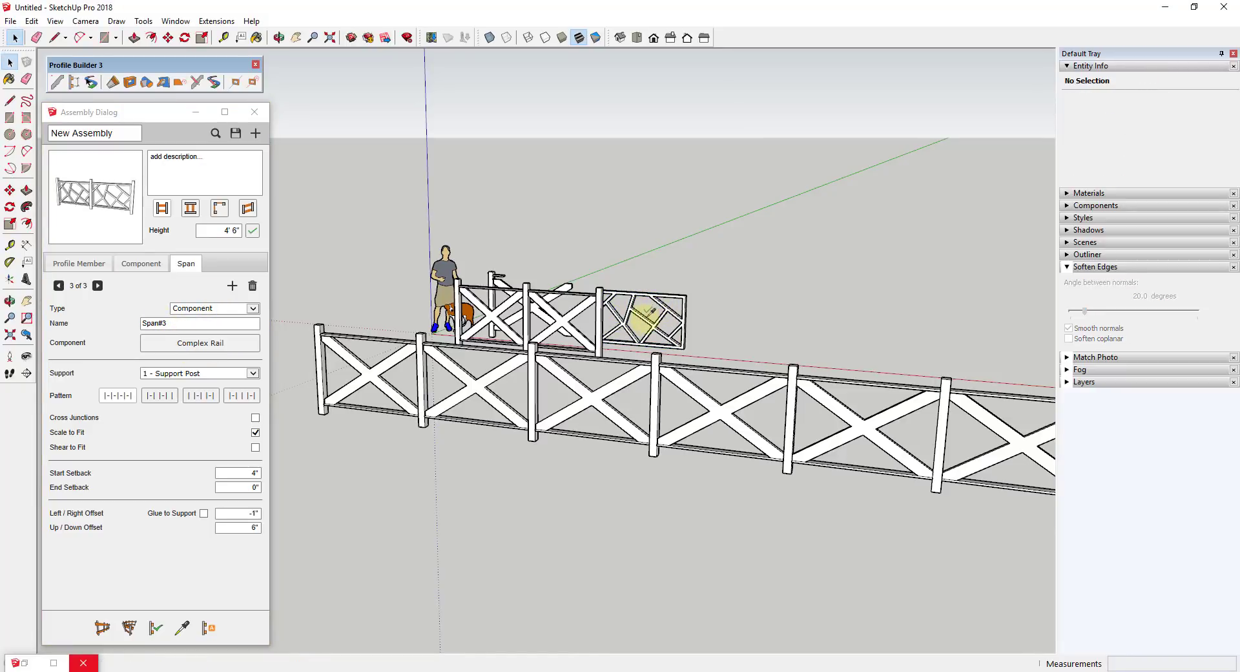
click(457, 397)
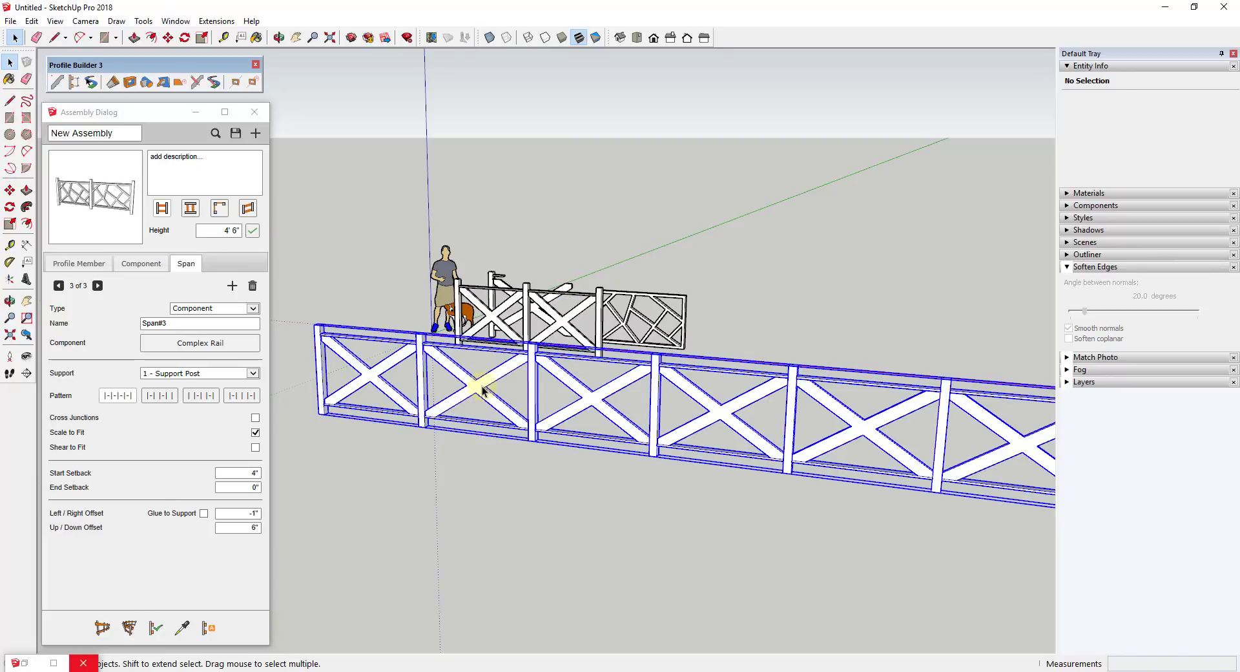
click(129, 627)
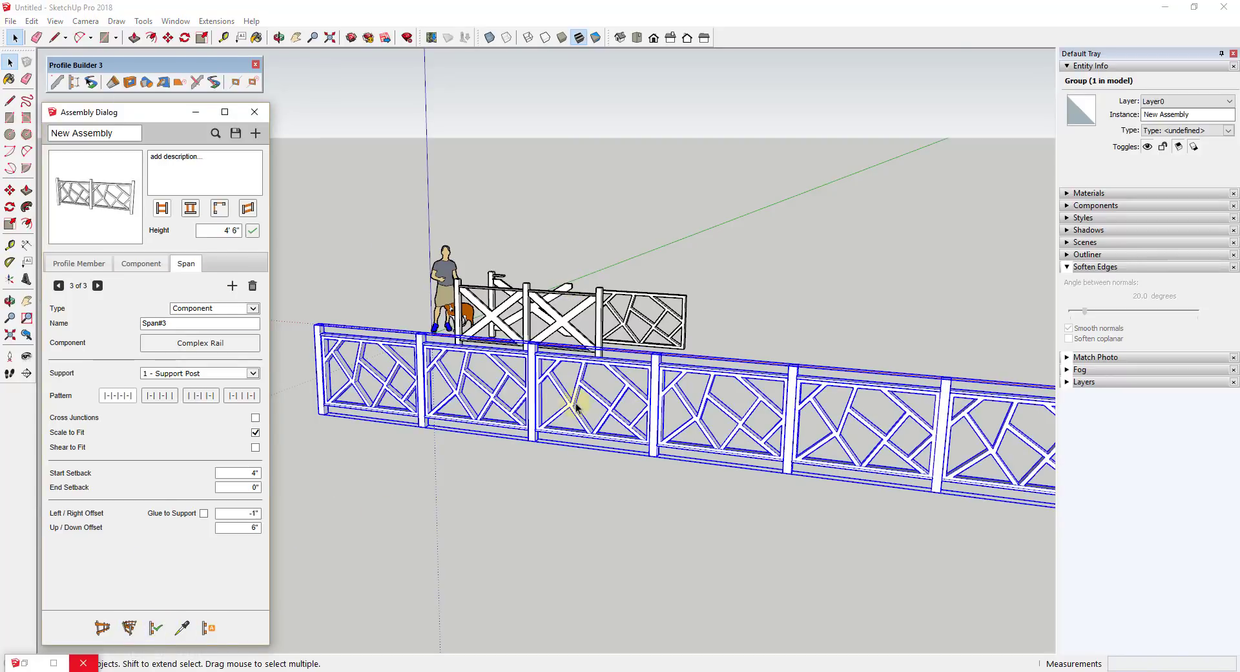
- Examine how the lattice panels fill the bays between the posts along the whole fence run
scroll(644, 368, down, 3)
scroll(839, 368, up, 4)
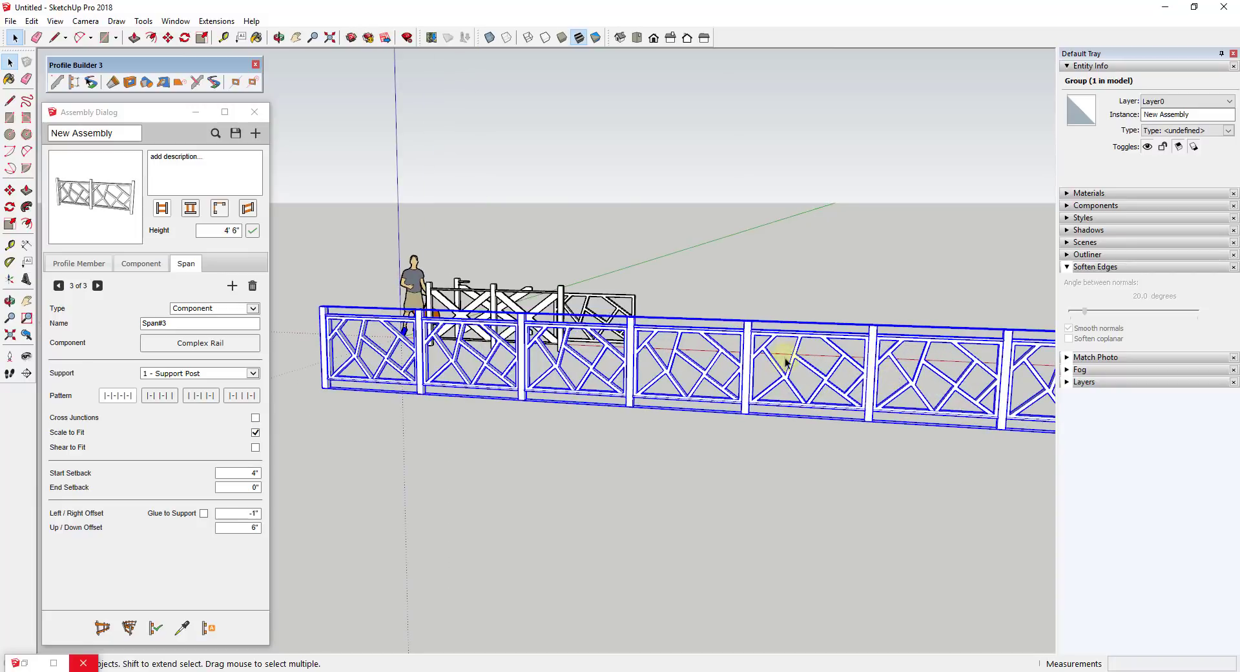
scroll(904, 402, down, 3)
scroll(770, 372, up, 2)
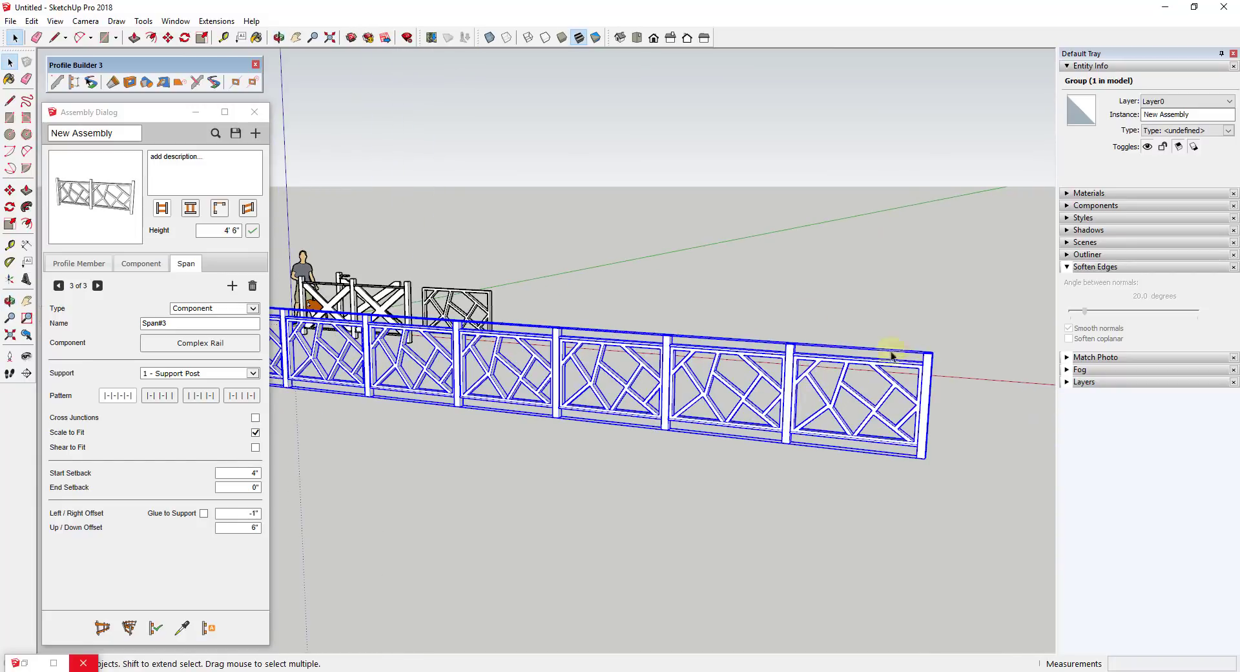
scroll(846, 381, down, 2)
scroll(452, 348, up, 2)
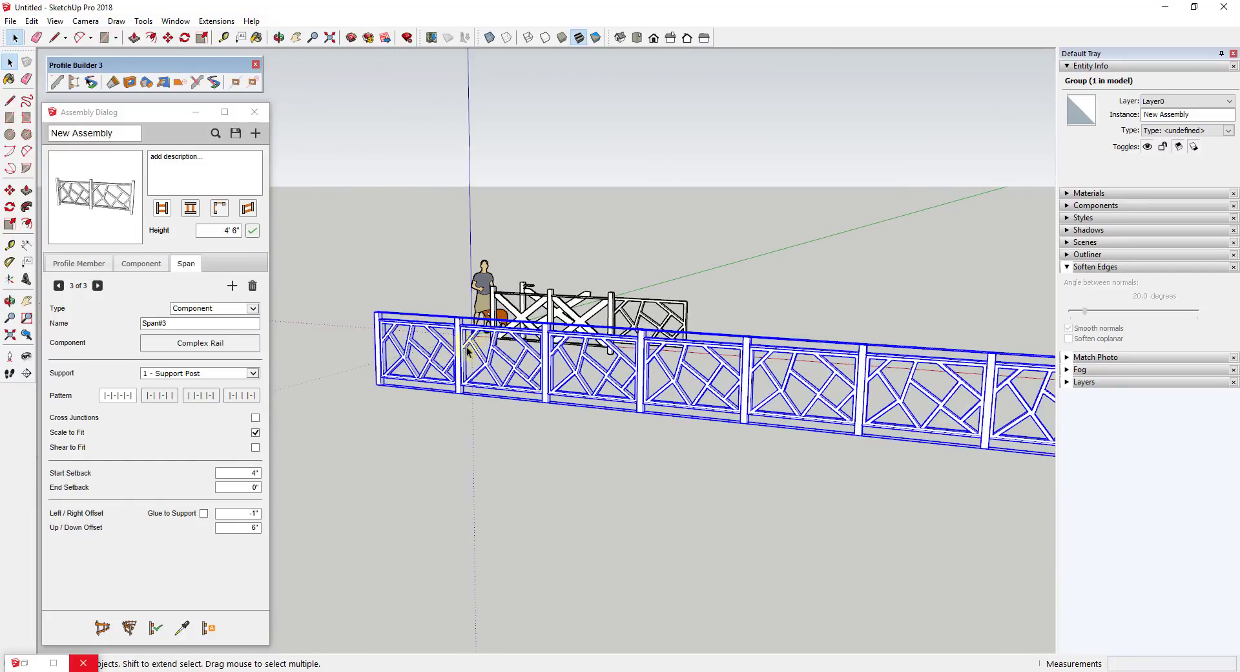
middle_drag(866, 395, 706, 409)
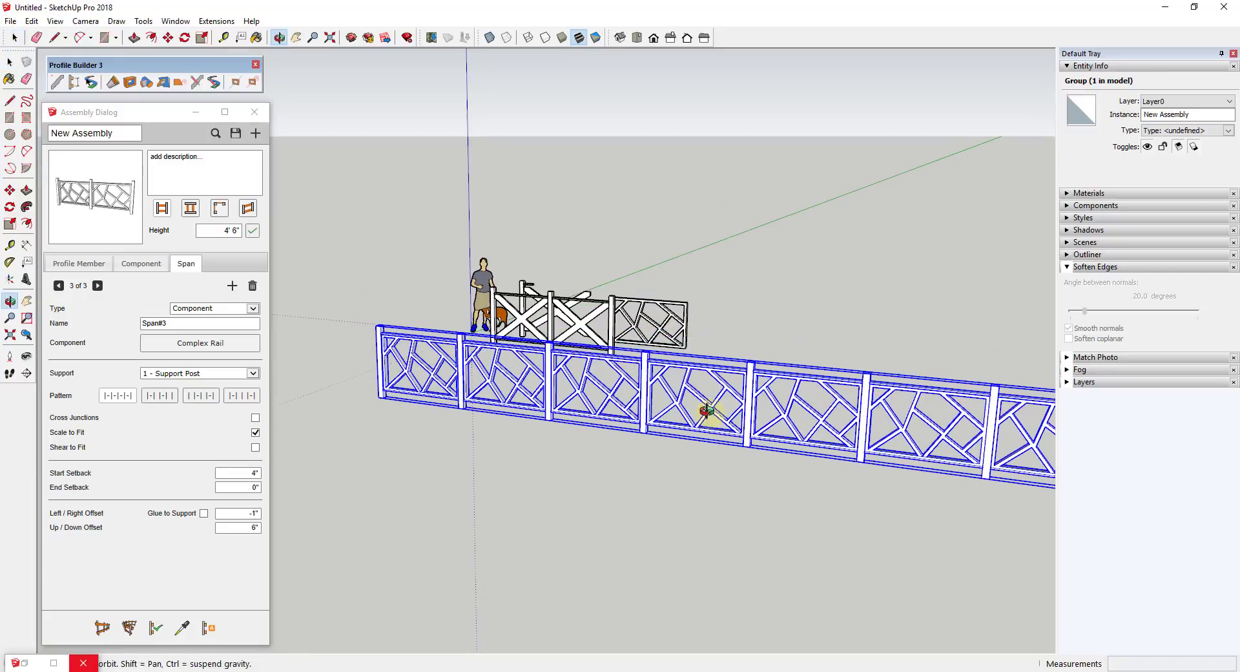
scroll(900, 360, down, 3)
scroll(847, 335, up, 2)
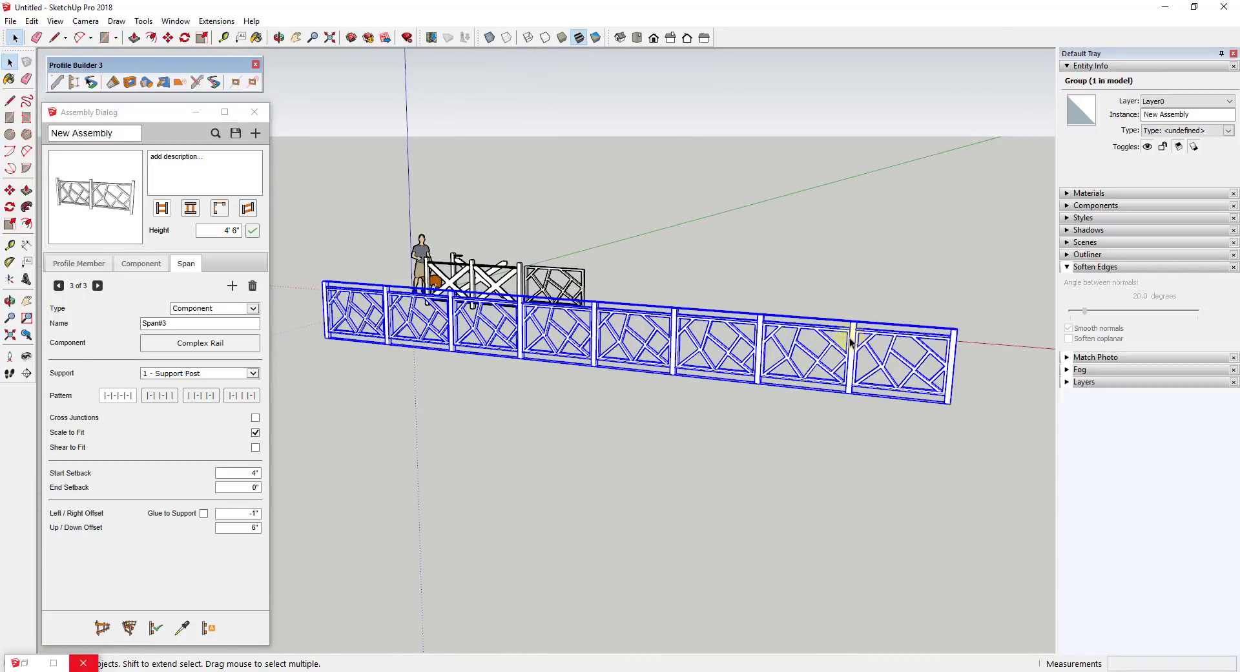
middle_drag(847, 335, 604, 360)
middle_drag(452, 485, 531, 420)
scroll(540, 406, down, 1)
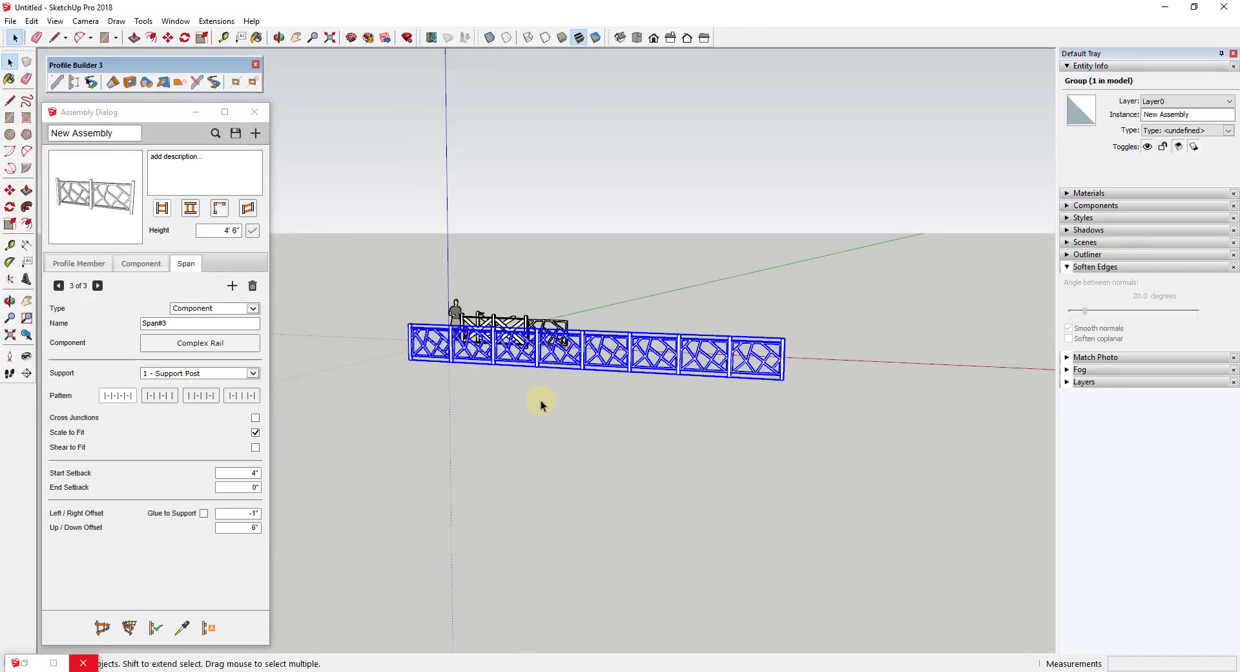
scroll(573, 406, up, 1)
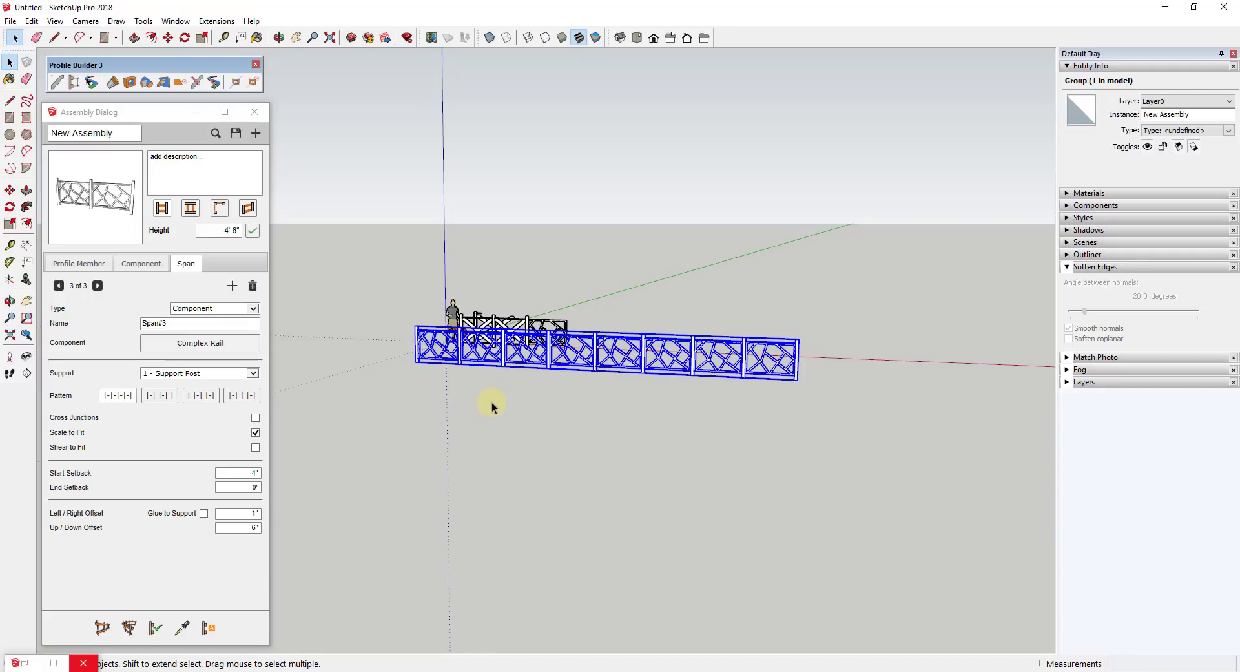
- Draw a guide in front of the fence: a ground line about 18' 11" long with a vertical line rising from its far end
middle_drag(533, 413, 568, 416)
key(l)
click(549, 412)
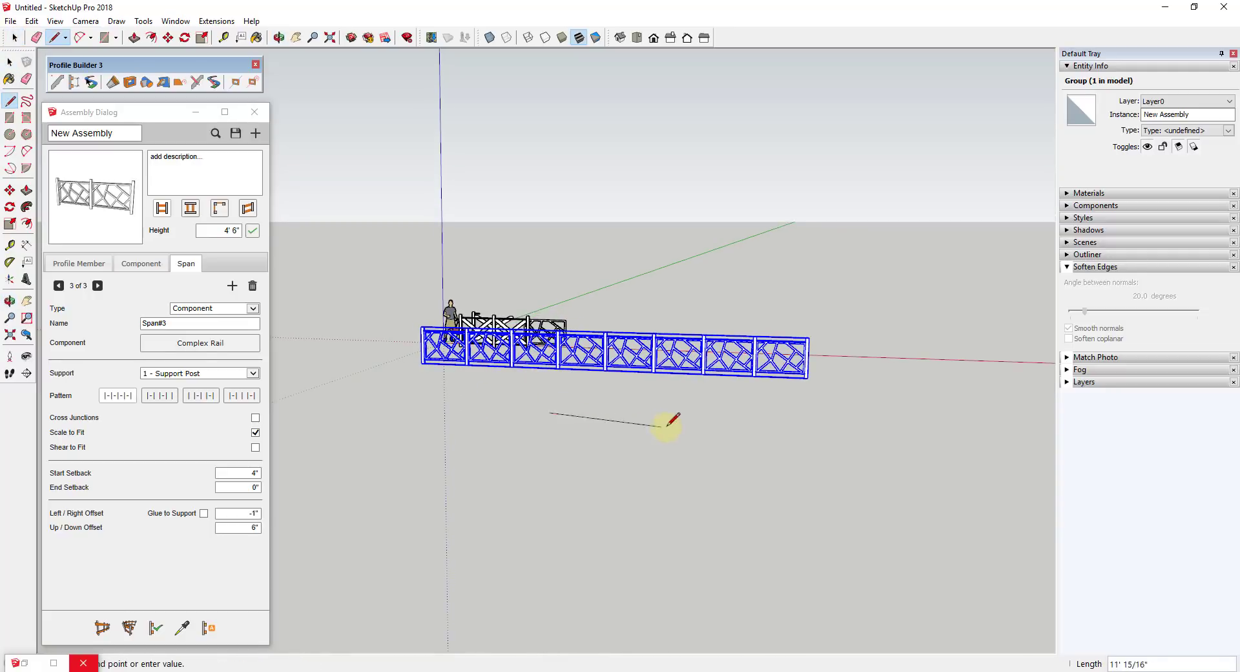
click(762, 423)
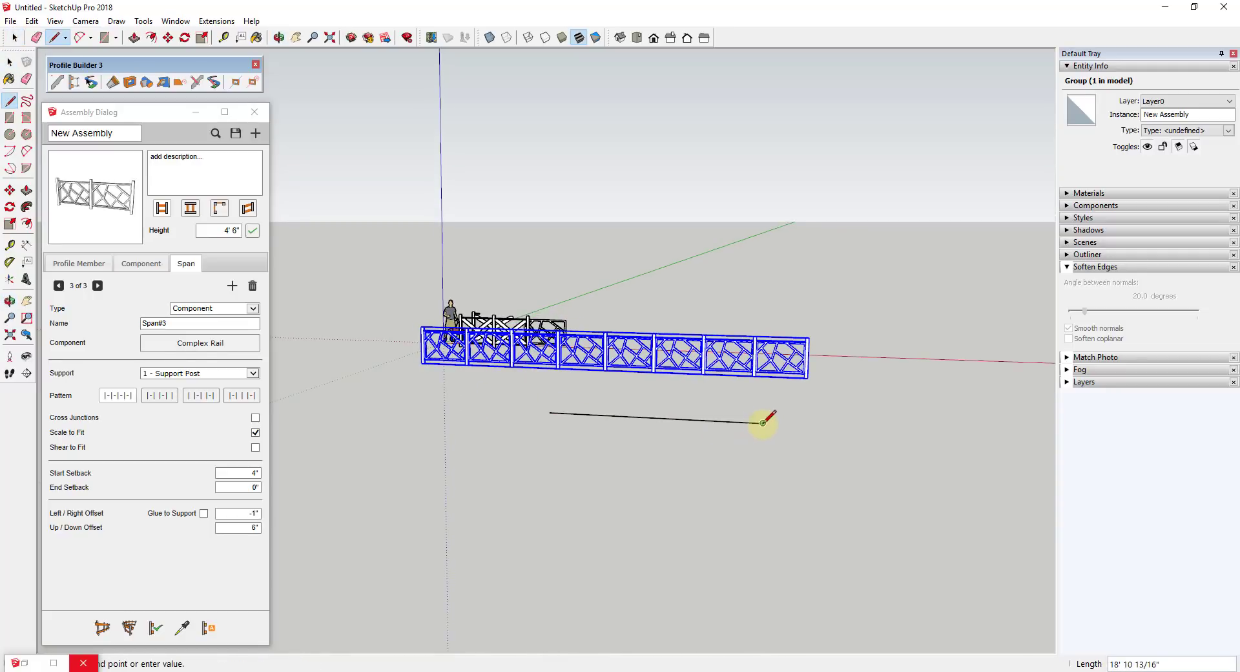
click(766, 315)
key(space)
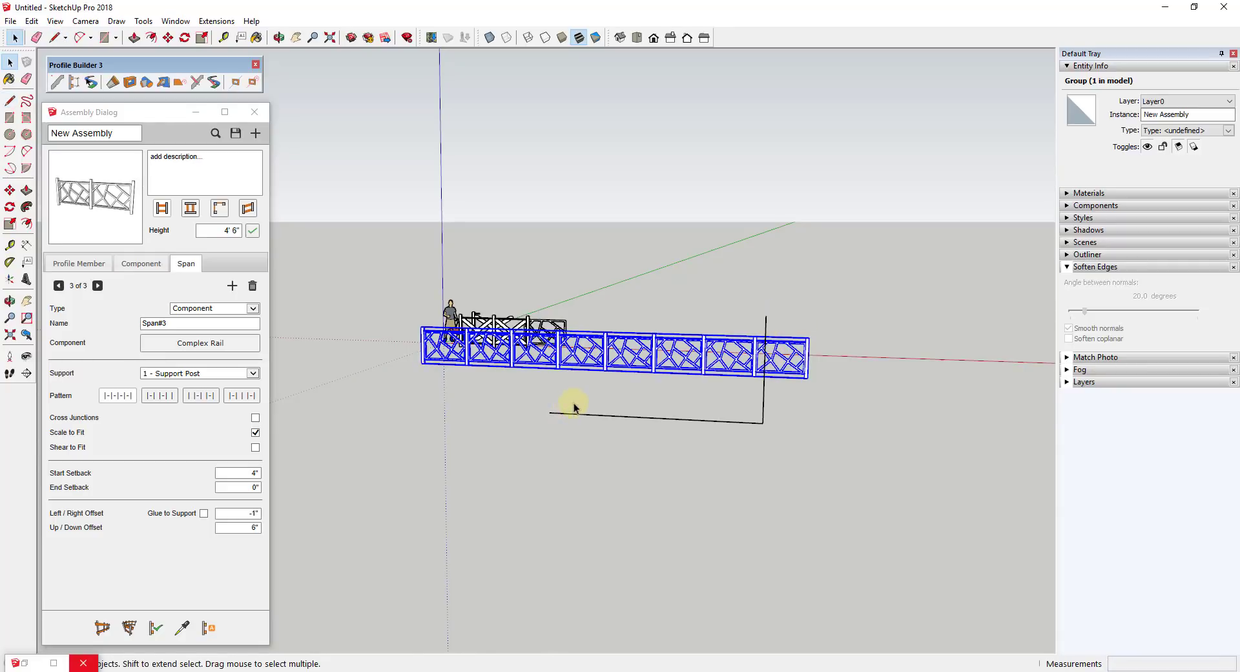
- Build a sloped run of the fence assembly about 21' long, from the ground line's free end to the top of the vertical line
scroll(637, 456, up, 3)
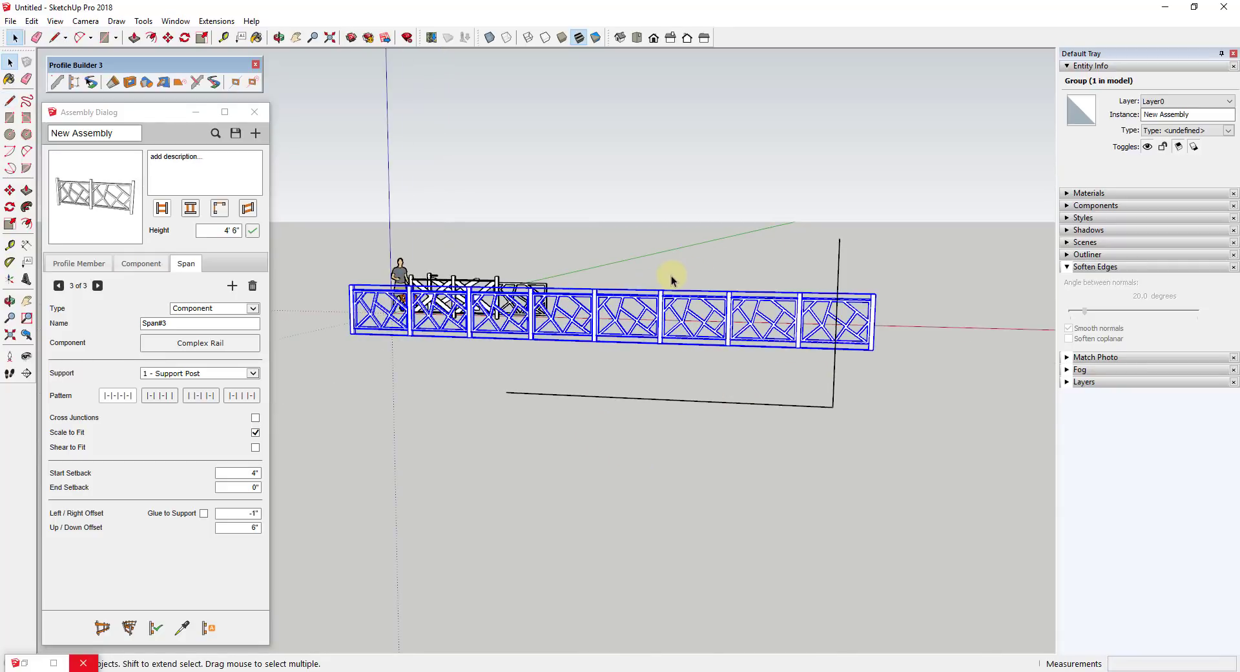
shift+middle_drag(671, 275, 706, 302)
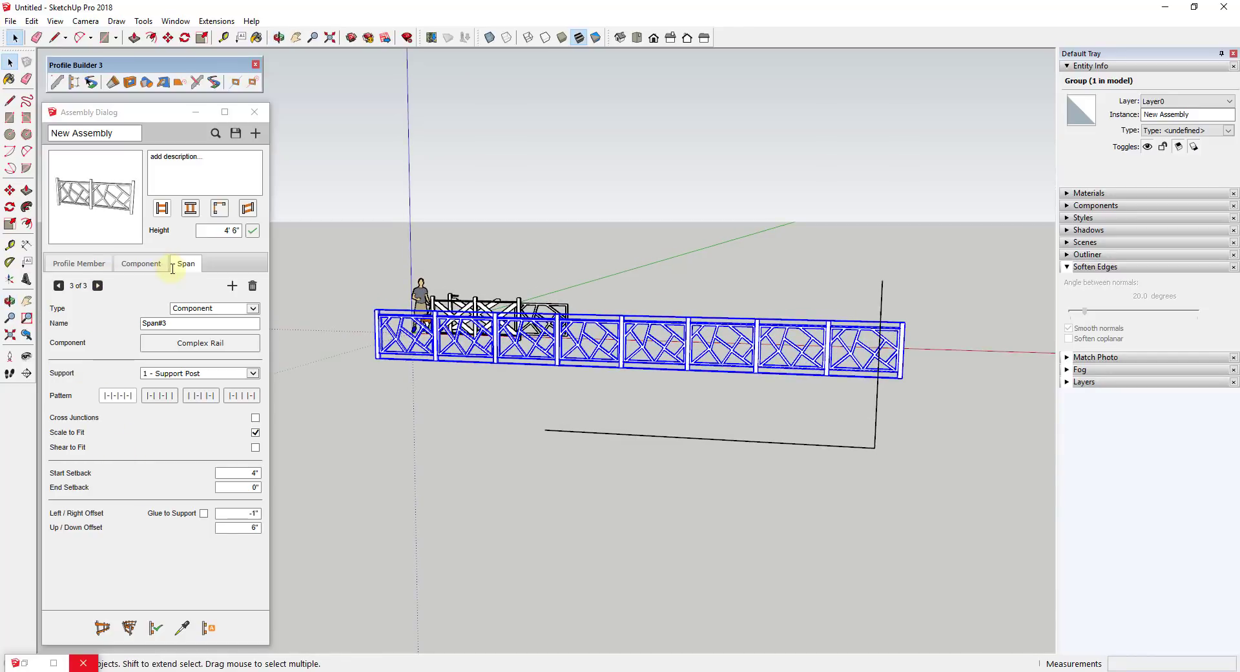
mouse_move(69, 452)
click(102, 627)
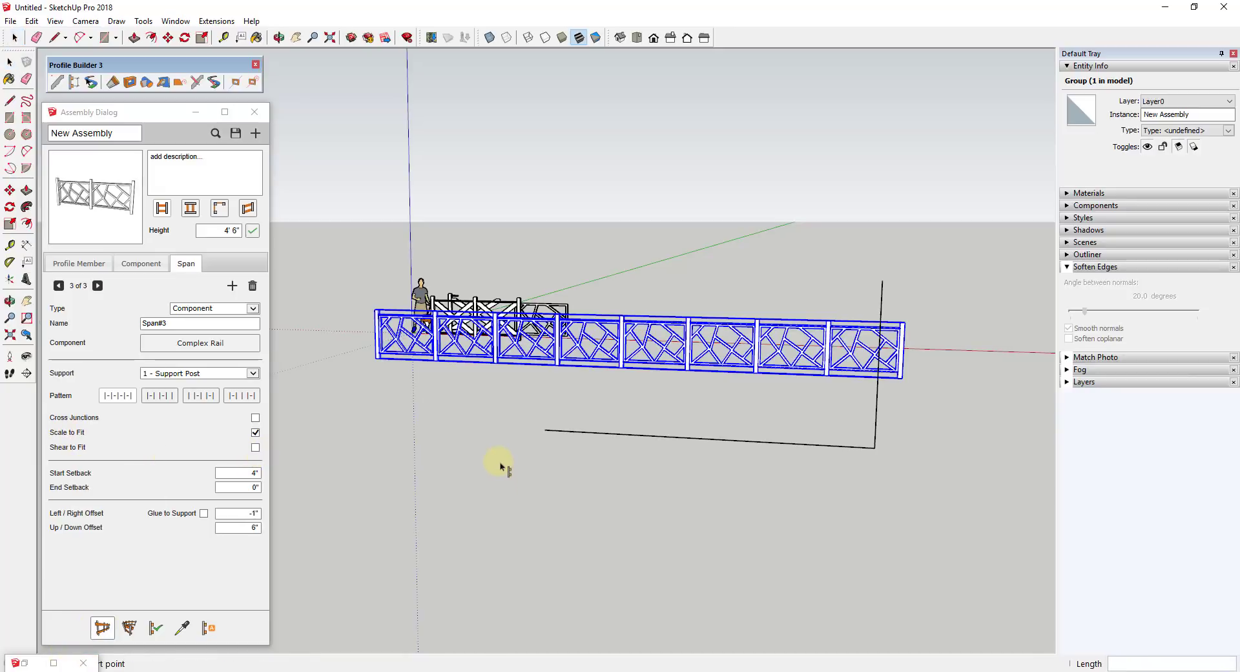
click(544, 430)
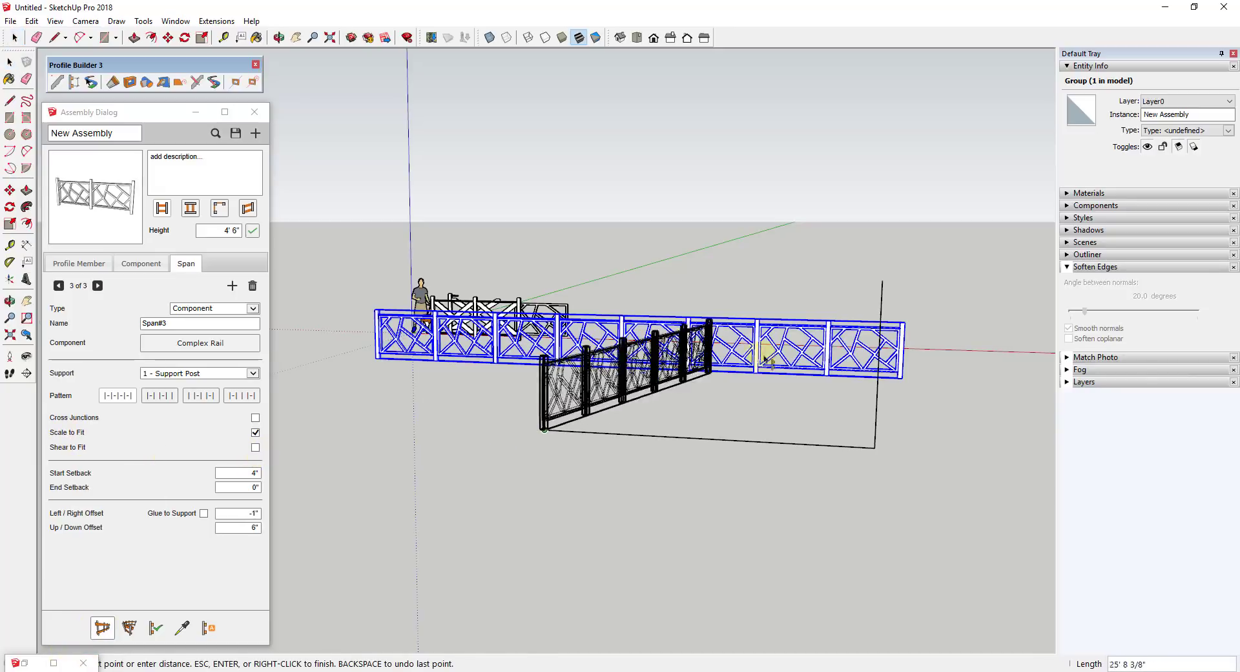
double_click(883, 287)
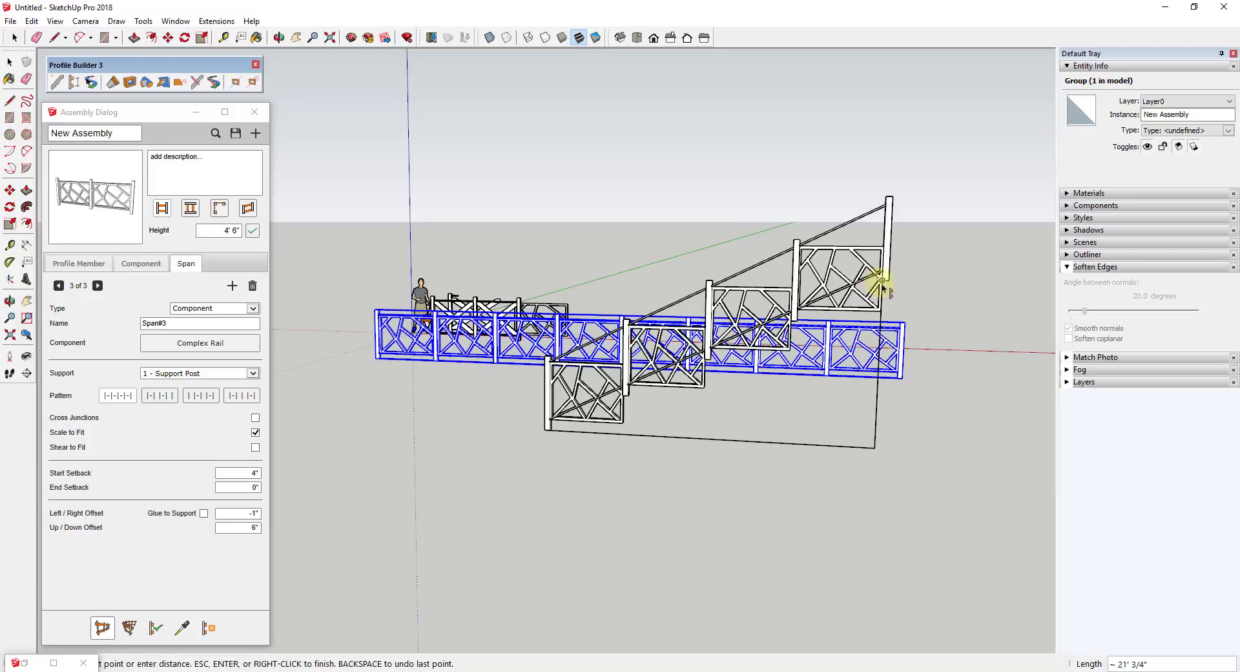
- Enable Shear to Fit for the lattice panel span and apply it to the sloped fence run
scroll(644, 399, up, 5)
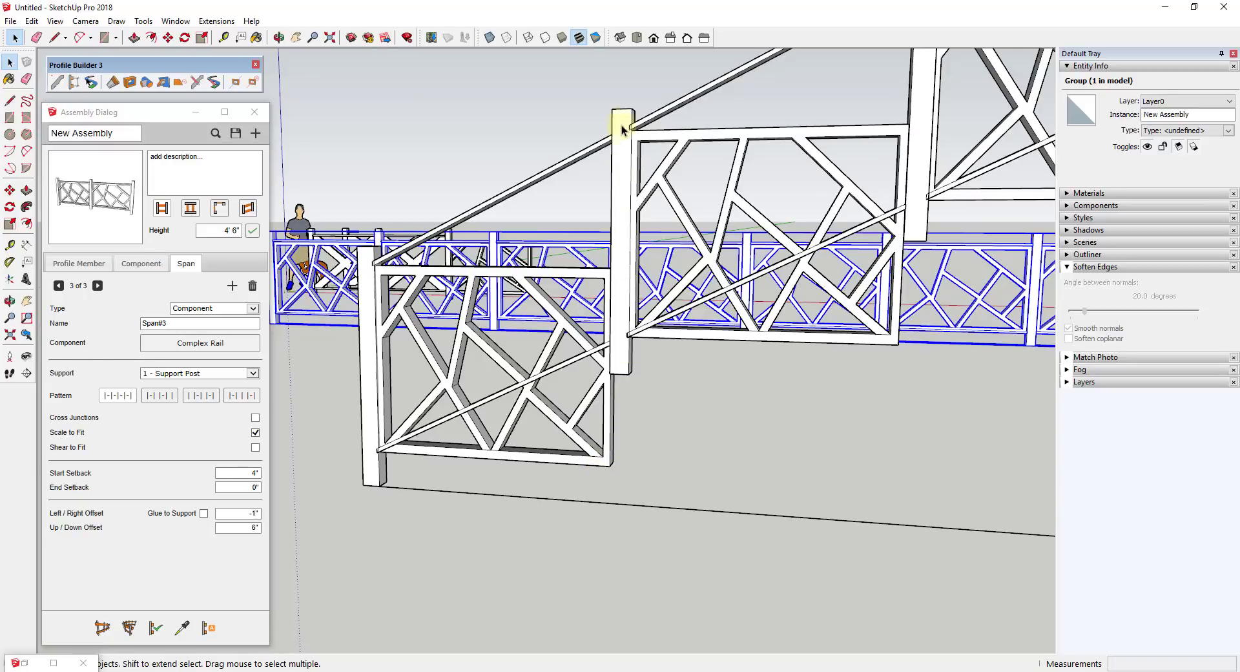
scroll(637, 312, down, 6)
scroll(788, 246, up, 2)
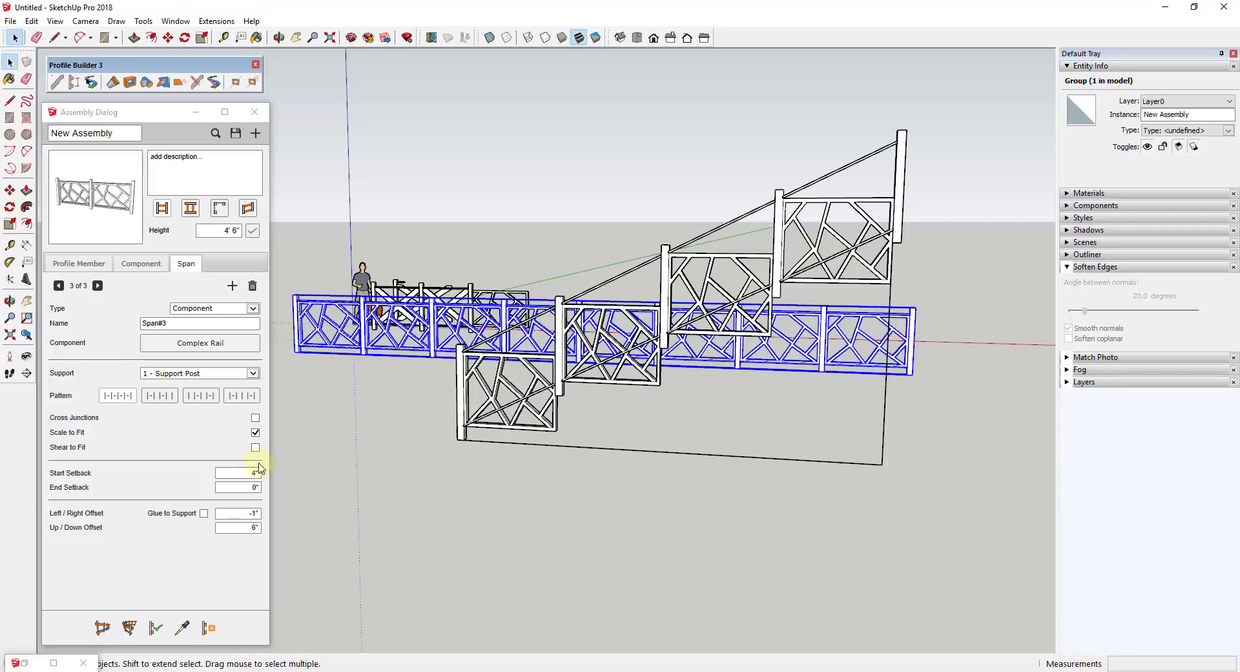
click(256, 448)
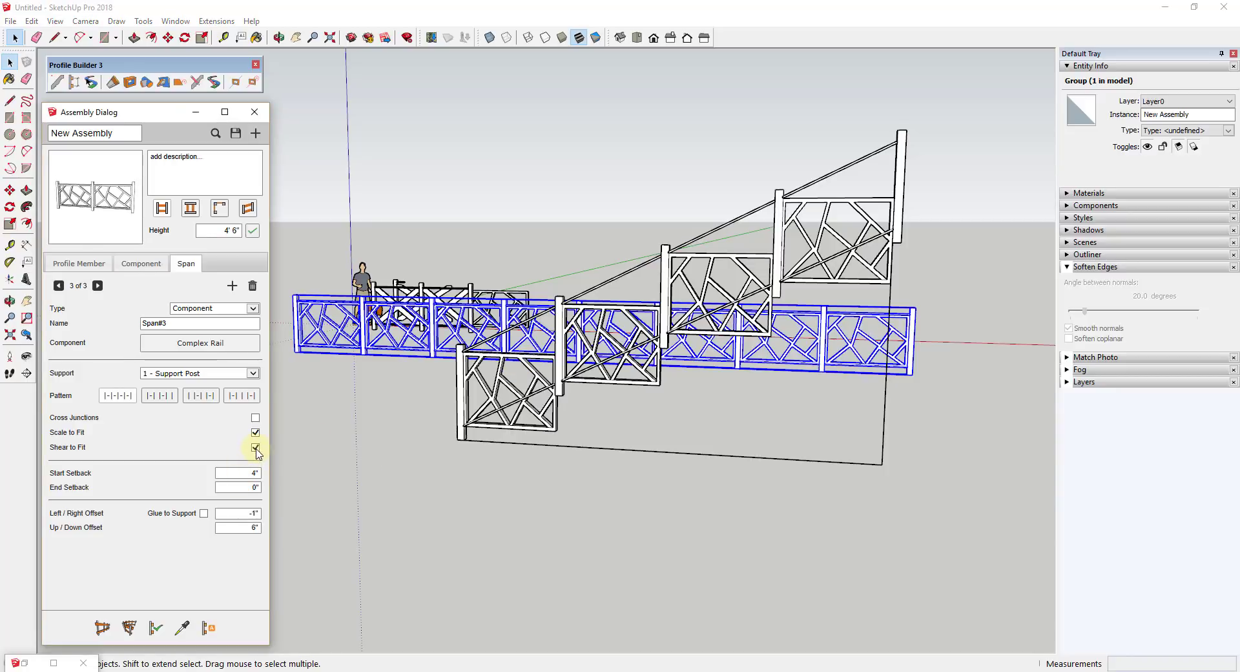
click(566, 326)
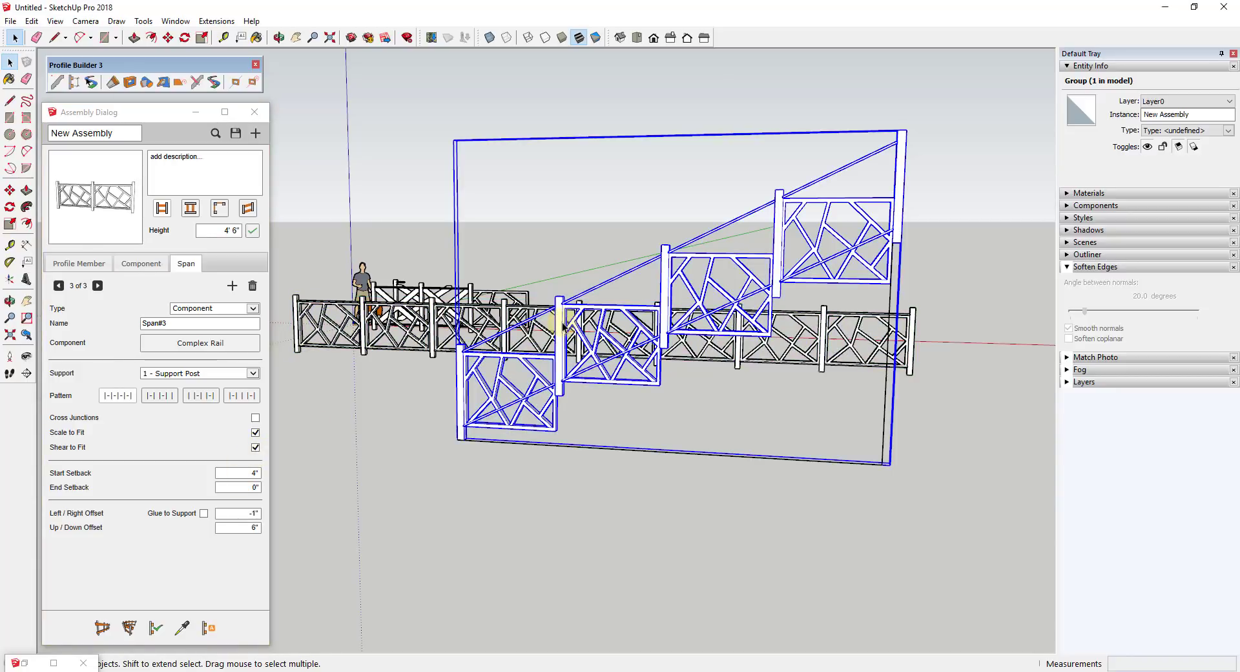
click(155, 629)
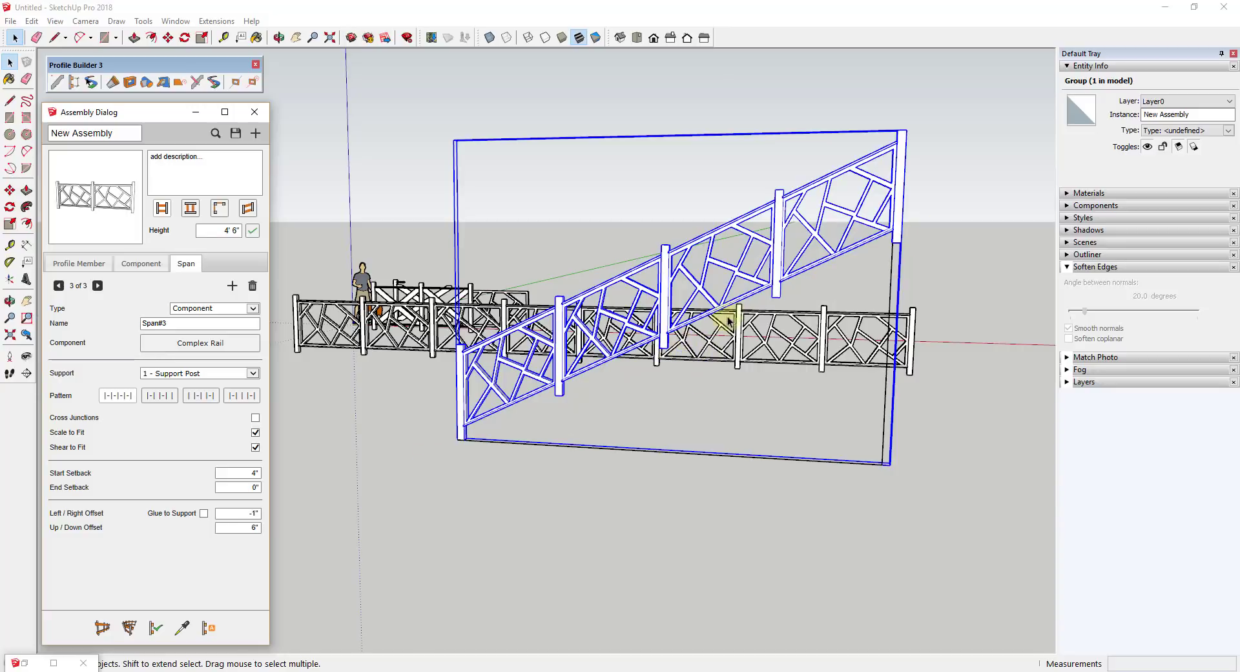
- Draw an arc on the ground in front of the fences, with a radius of about 10' 9" and a length of about 27' 3"
scroll(787, 310, down, 3)
middle_drag(788, 311, 556, 501)
key(a)
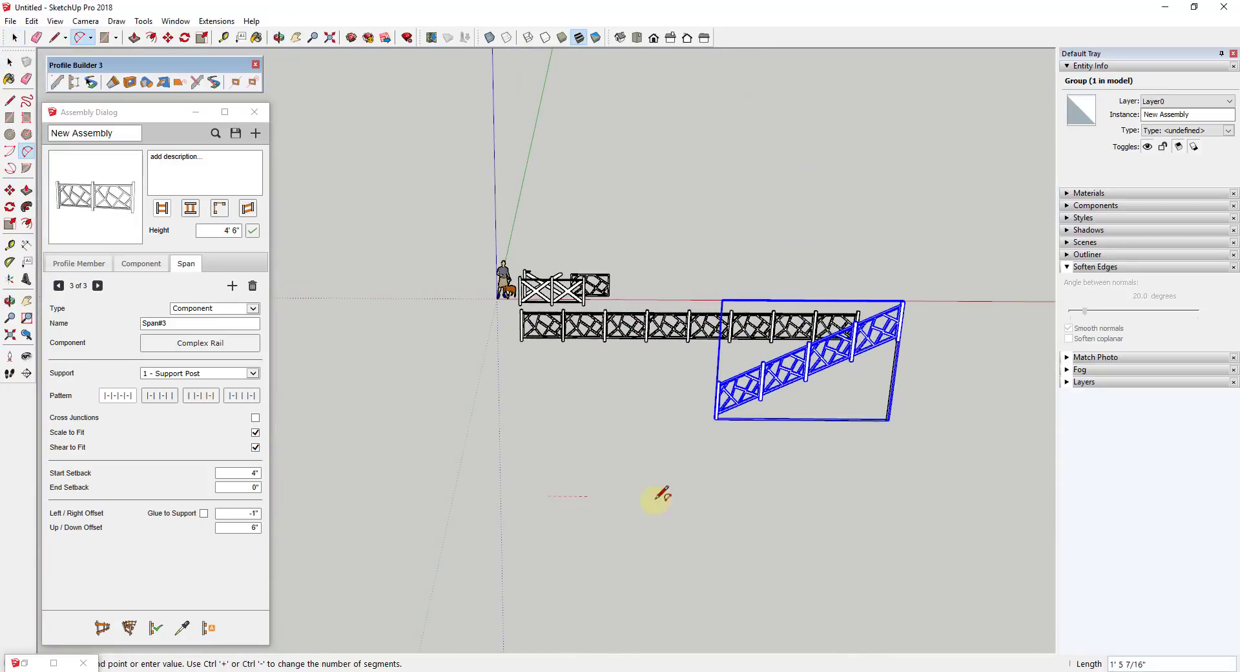
click(767, 497)
click(698, 462)
key(space)
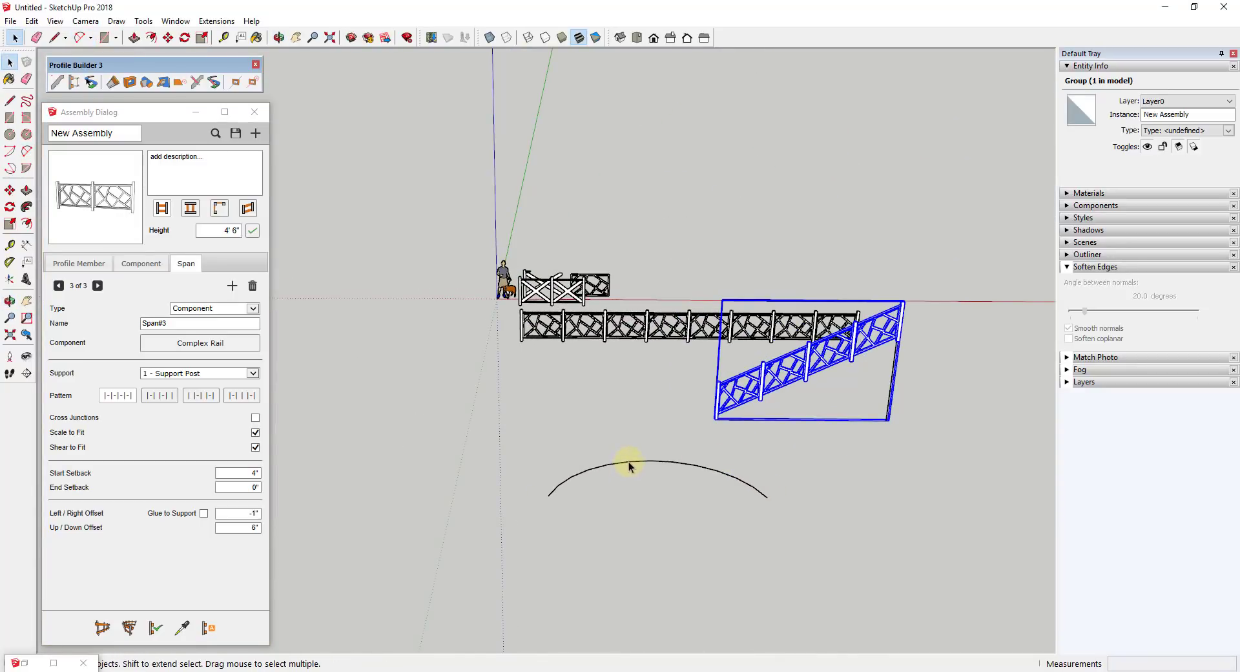
- Build the lattice fence assembly along the arc and inspect the curved run
click(630, 463)
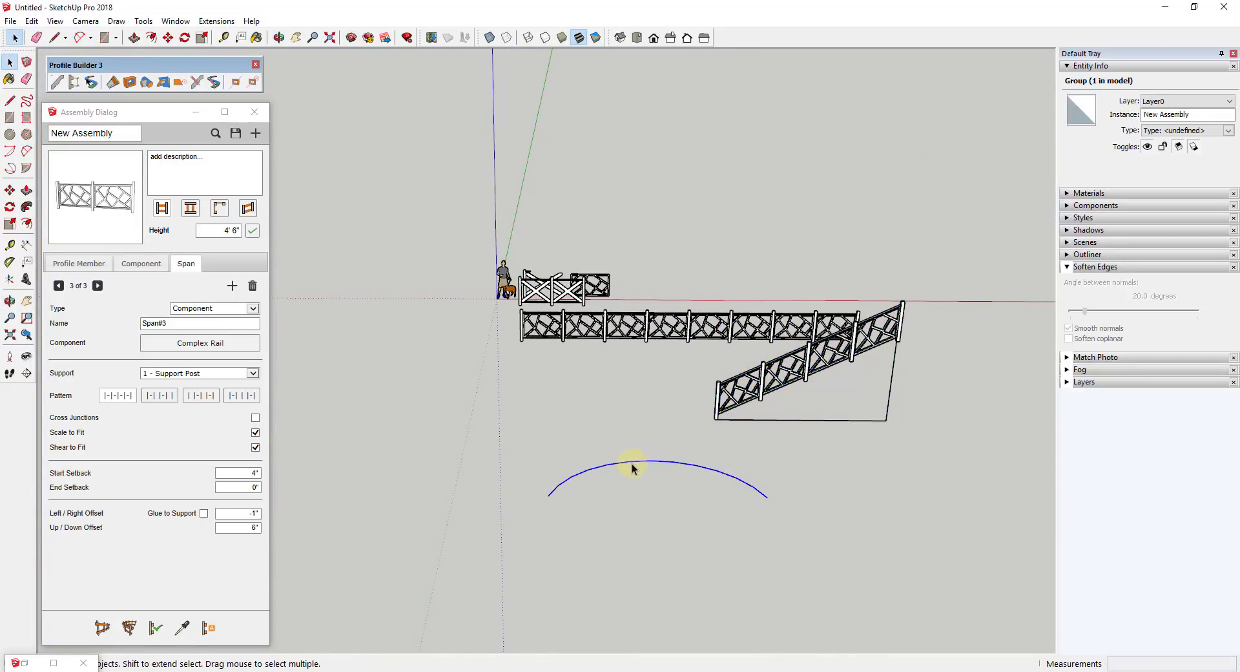
click(127, 627)
scroll(685, 465, up, 3)
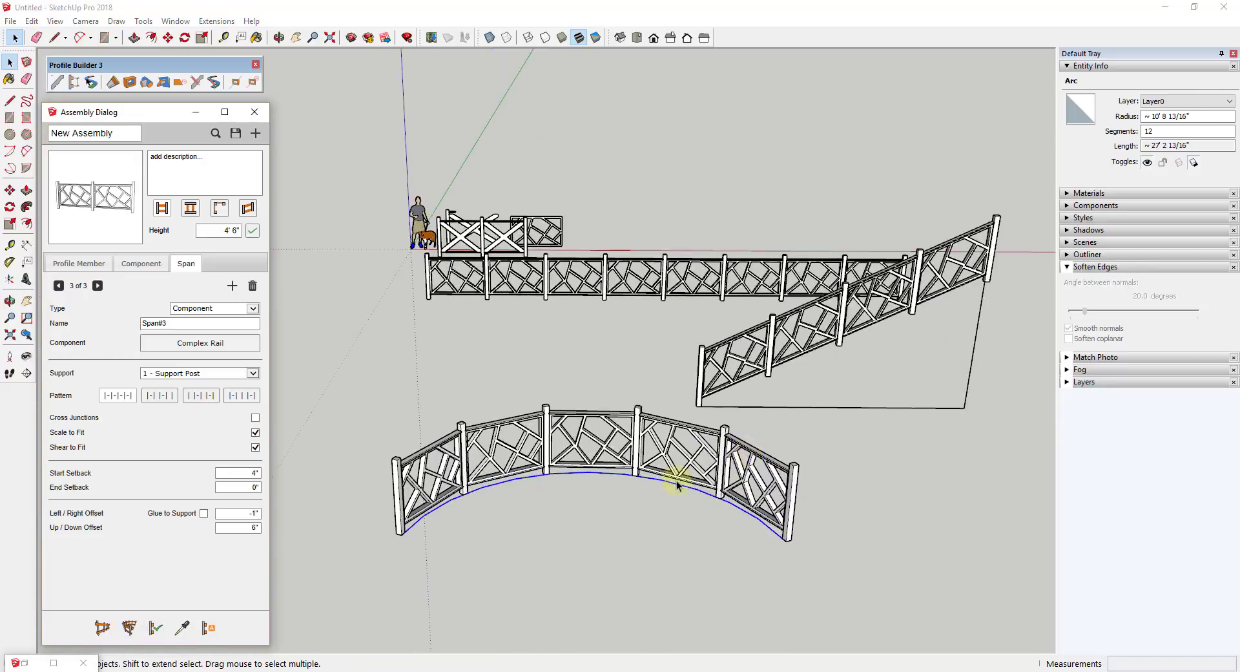
middle_drag(672, 475, 539, 448)
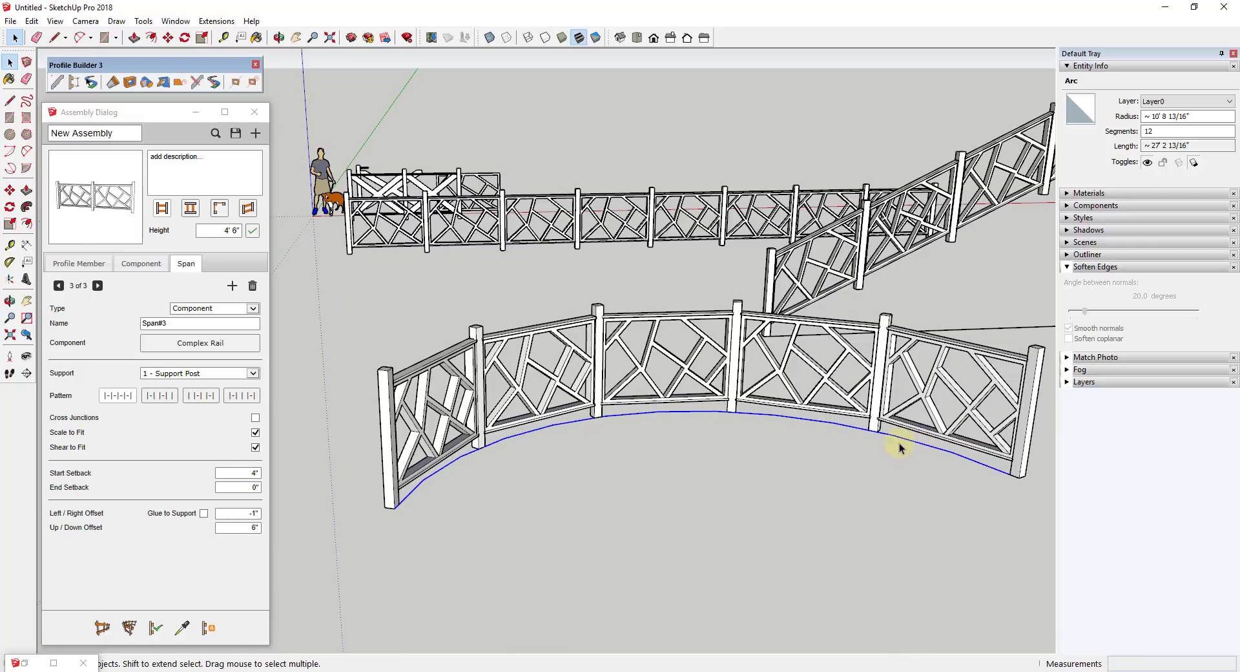
scroll(892, 433, down, 4)
middle_drag(830, 432, 764, 408)
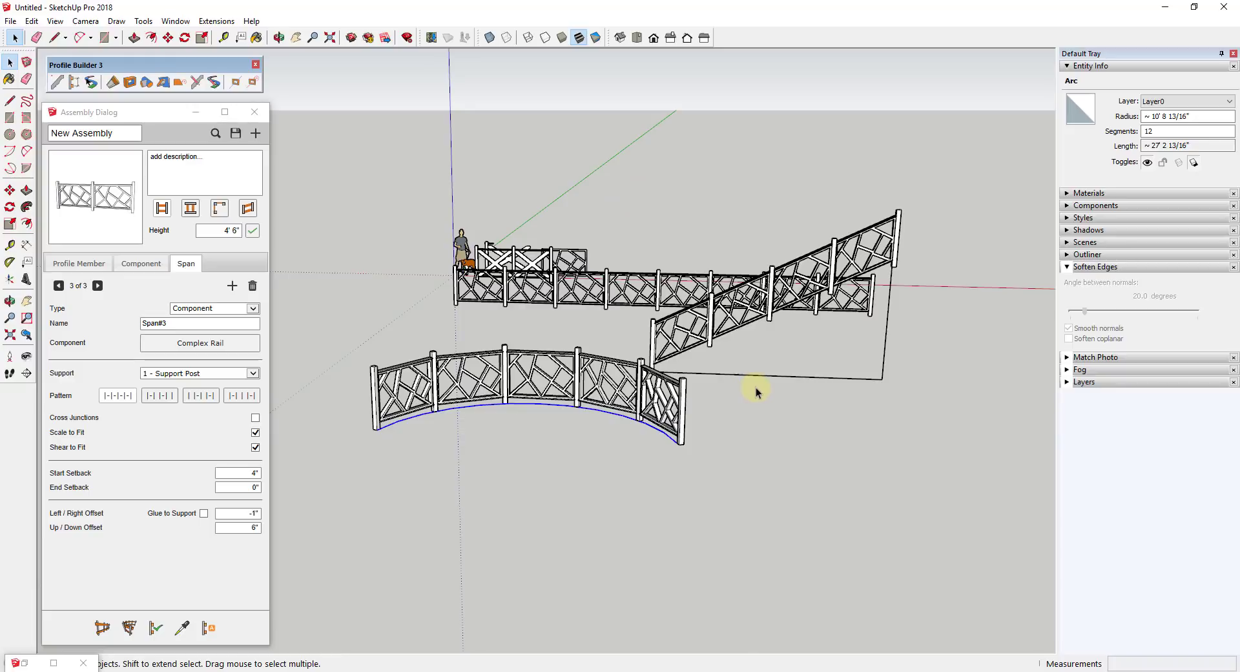